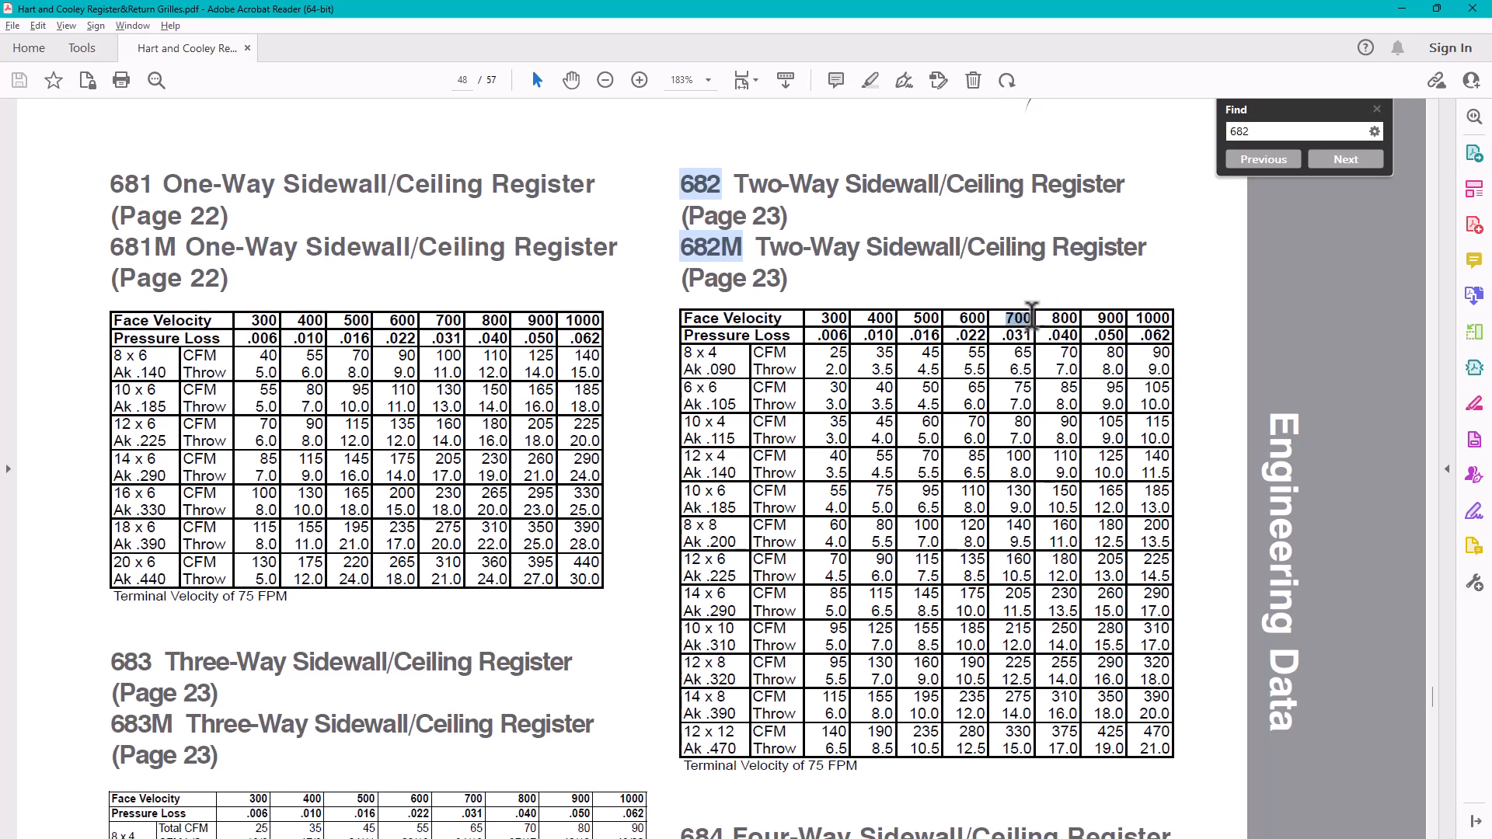
Examine the 700 face-velocity column of the 682 Two-Way Sidewall/Ceiling Register table, dismissing the search box
drag(1027, 316, 1027, 334)
click(1027, 332)
click(1376, 108)
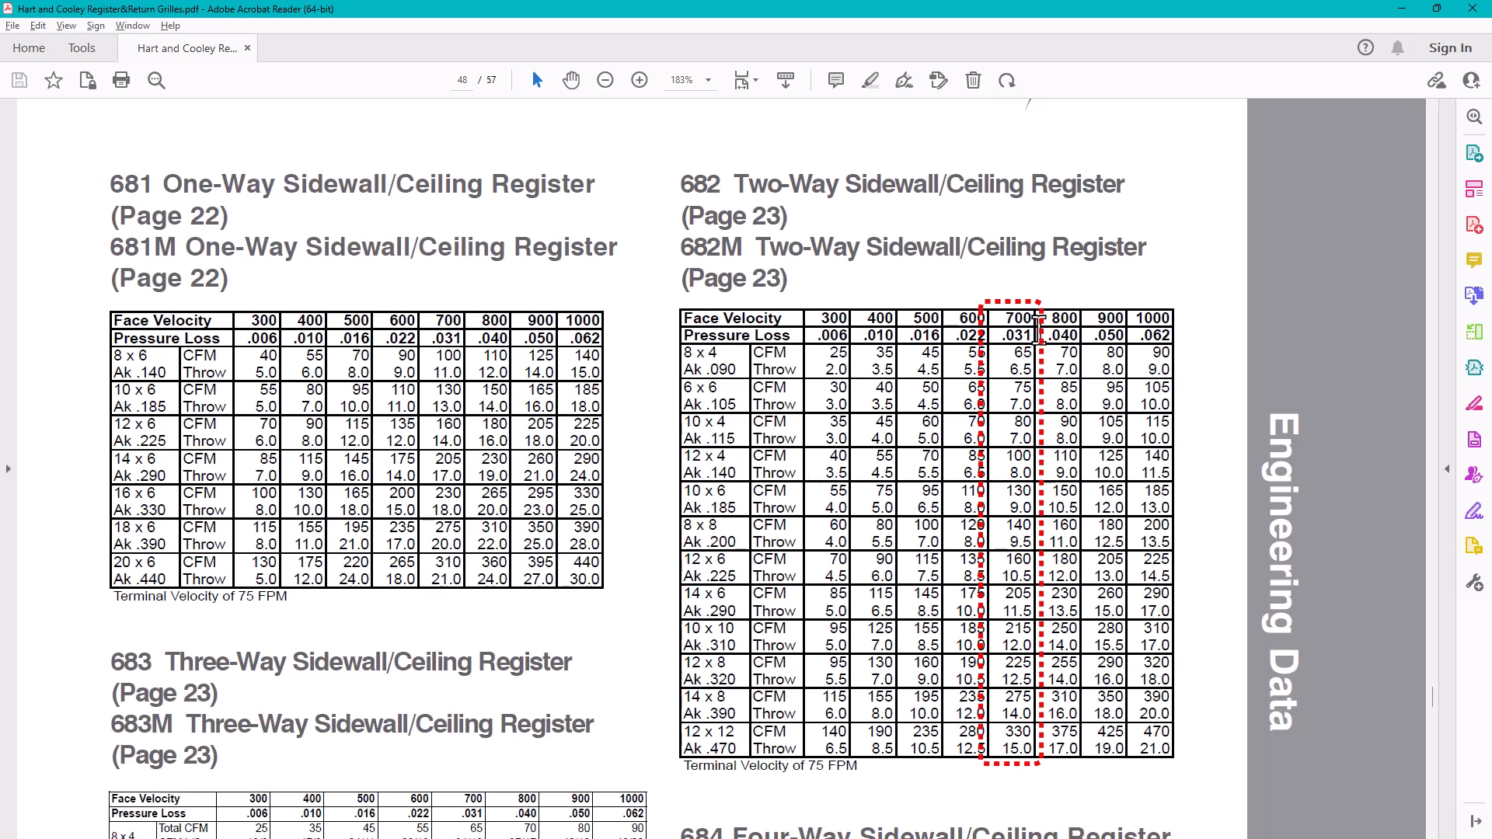
drag(1009, 318, 1040, 330)
click(1010, 326)
Switch to the Right-Suite Universal floor plan and hide the drawing grid
click(1403, 8)
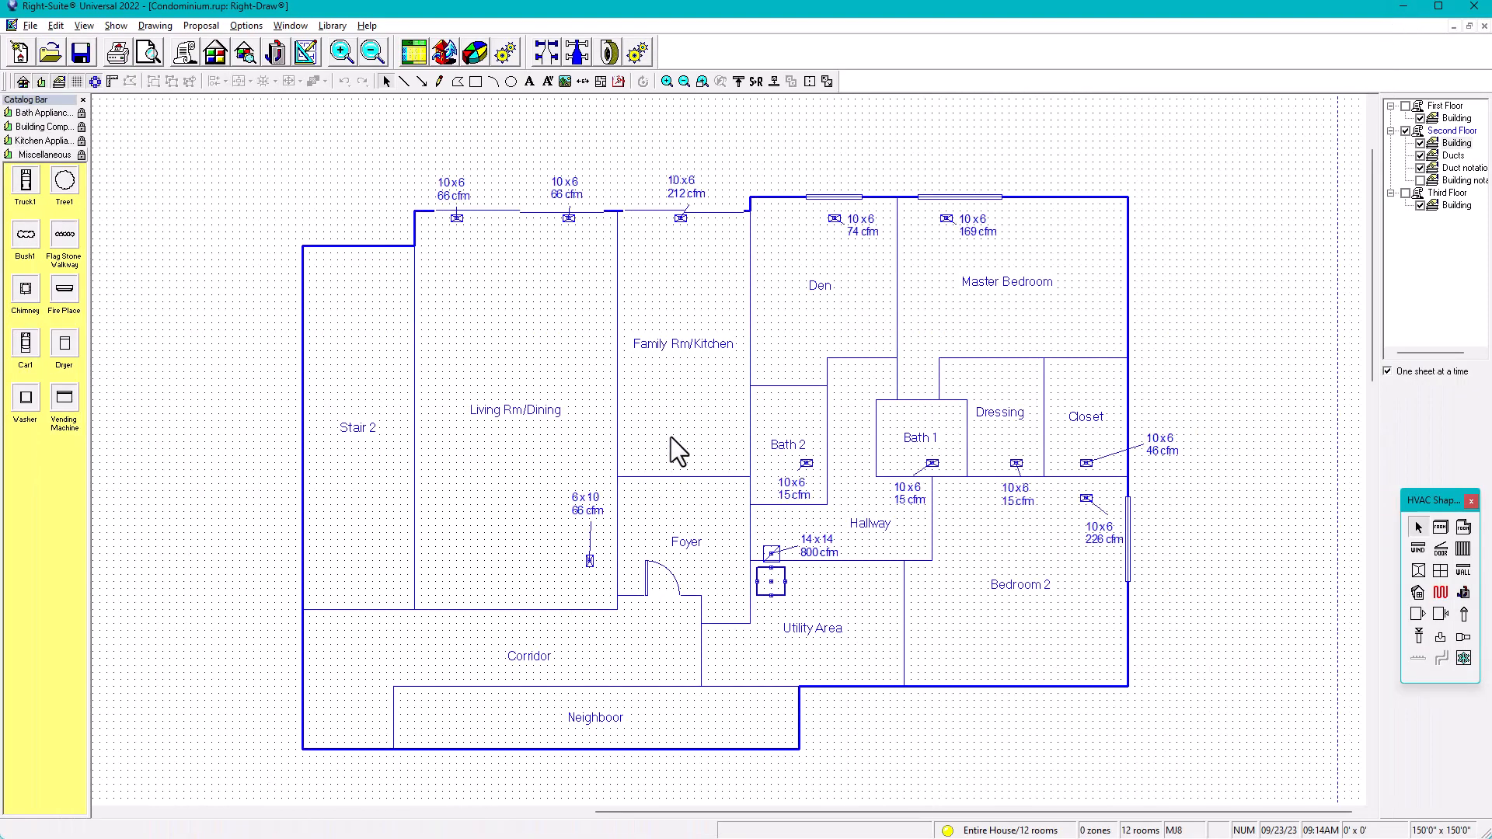
mouse_move(542, 222)
click(77, 81)
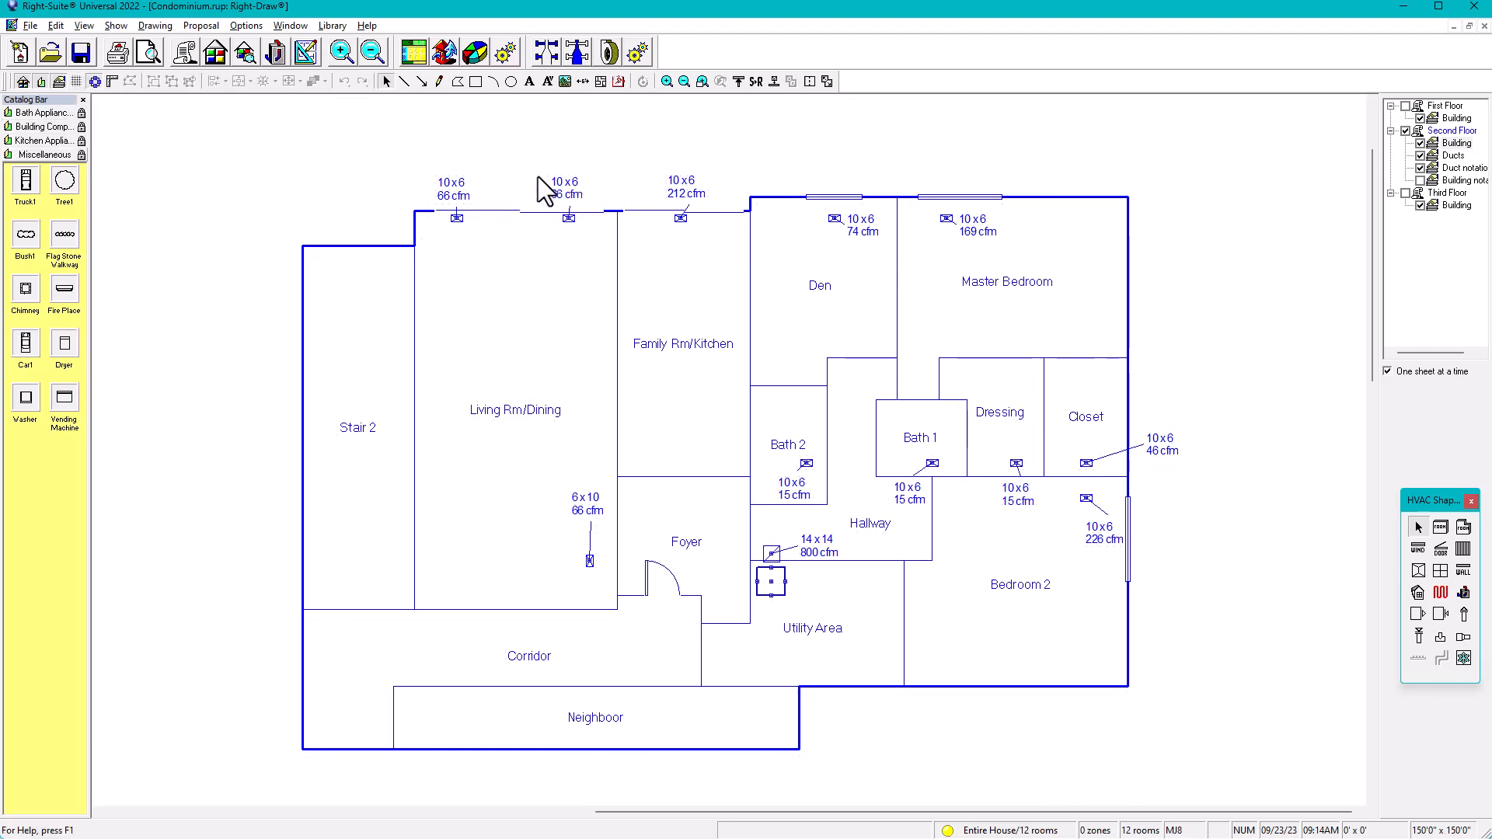
Examine the register sizes and airflows labelled in each room of the second-floor plan
scroll(538, 176, up, 4)
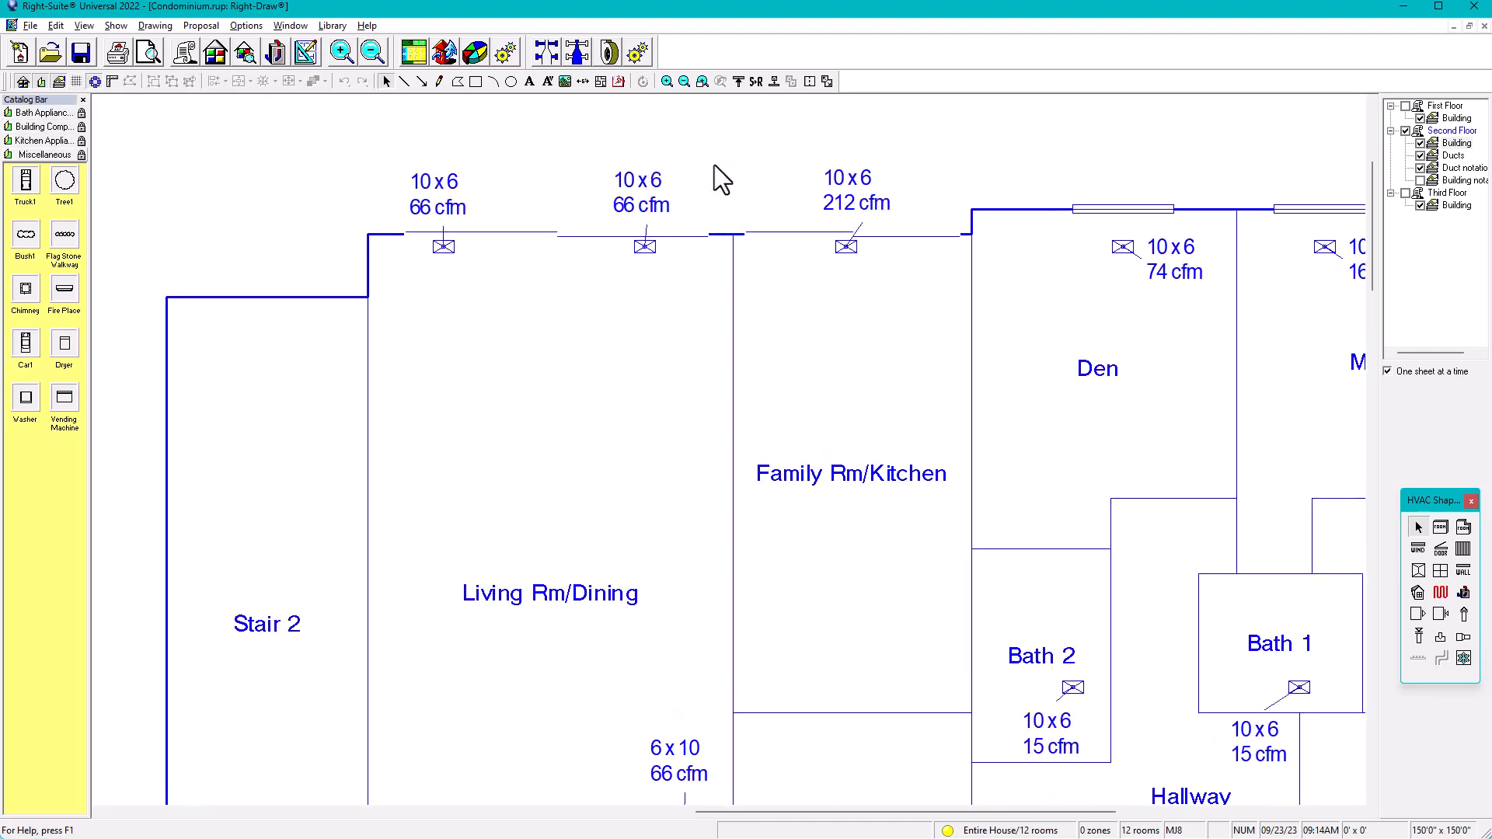
scroll(715, 165, up, 1)
middle_drag(695, 192, 550, 313)
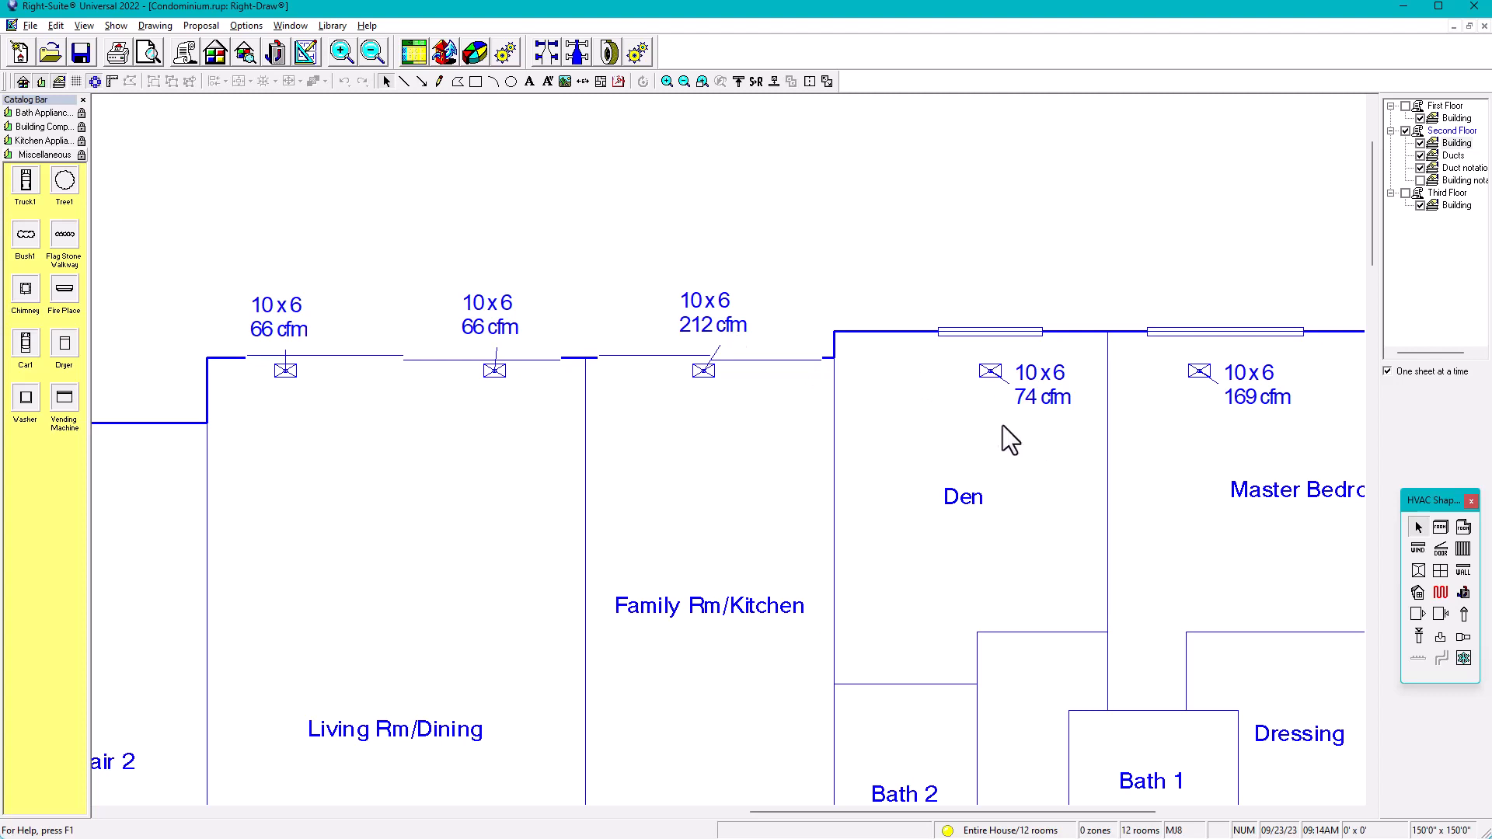
scroll(827, 490, down, 2)
middle_drag(818, 484, 769, 334)
middle_drag(860, 547, 718, 388)
middle_drag(763, 478, 718, 474)
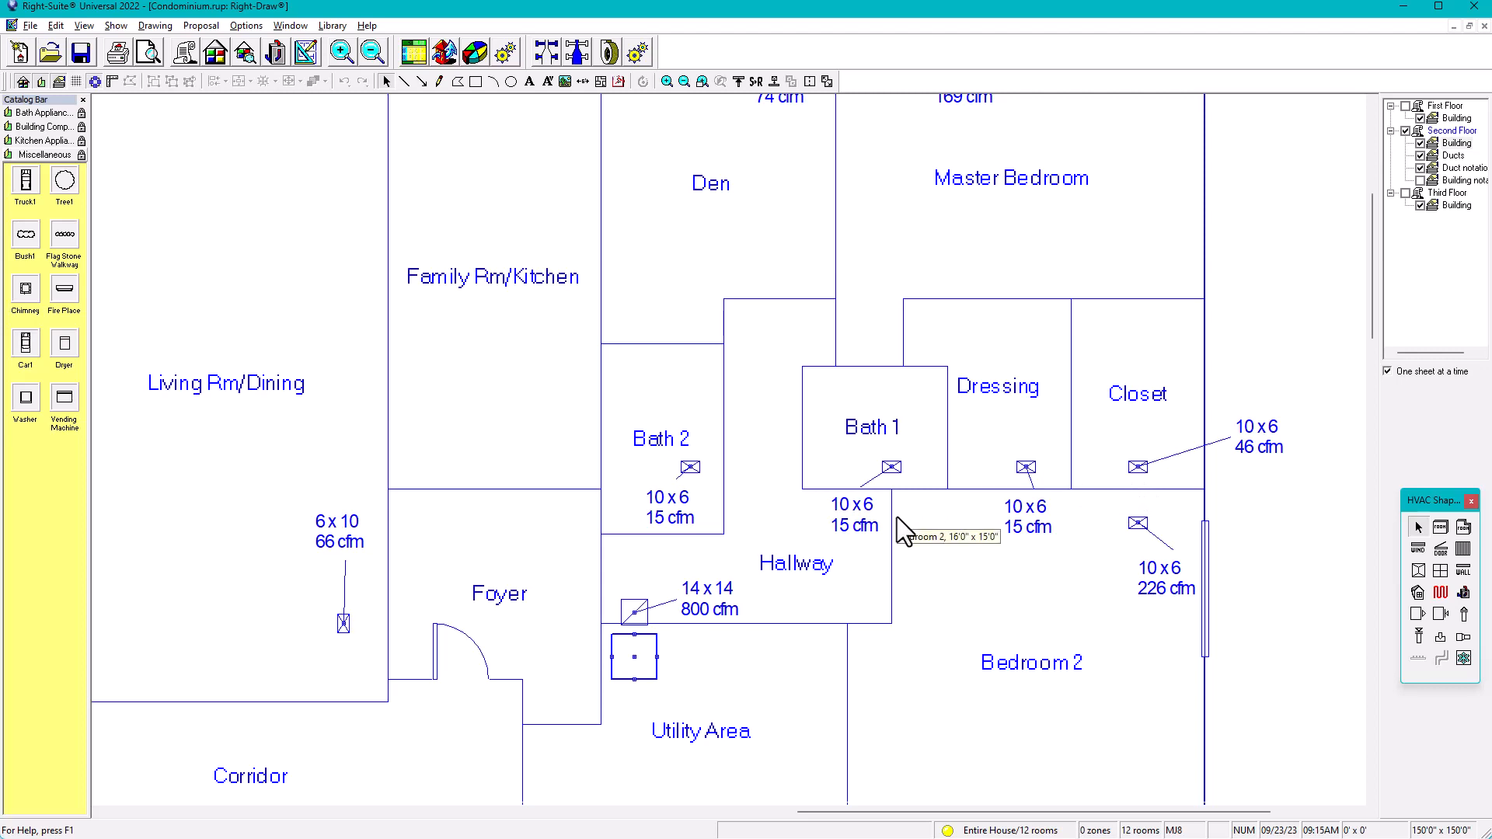
scroll(897, 516, down, 2)
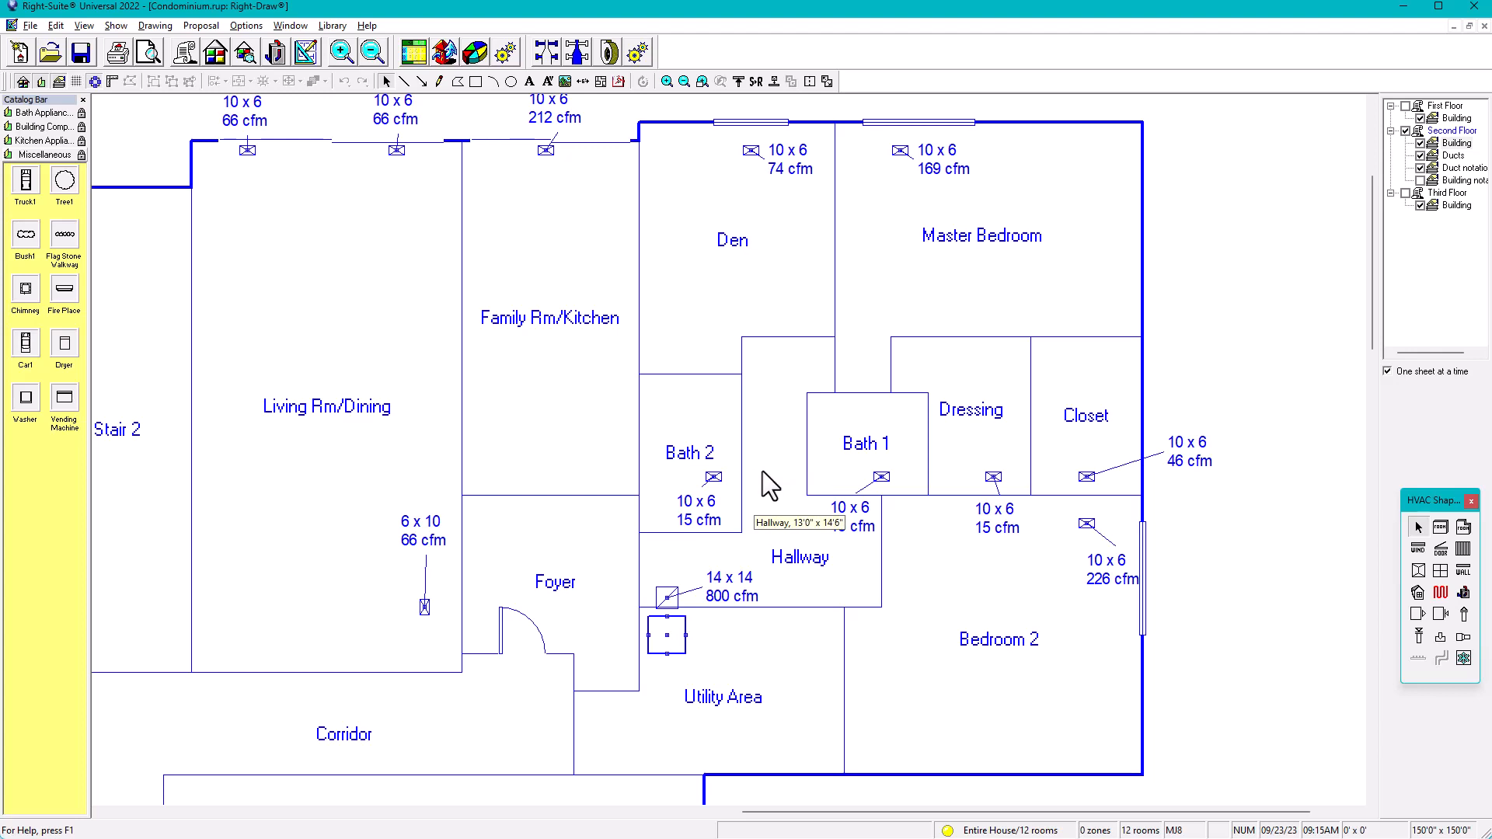
middle_drag(428, 316, 581, 423)
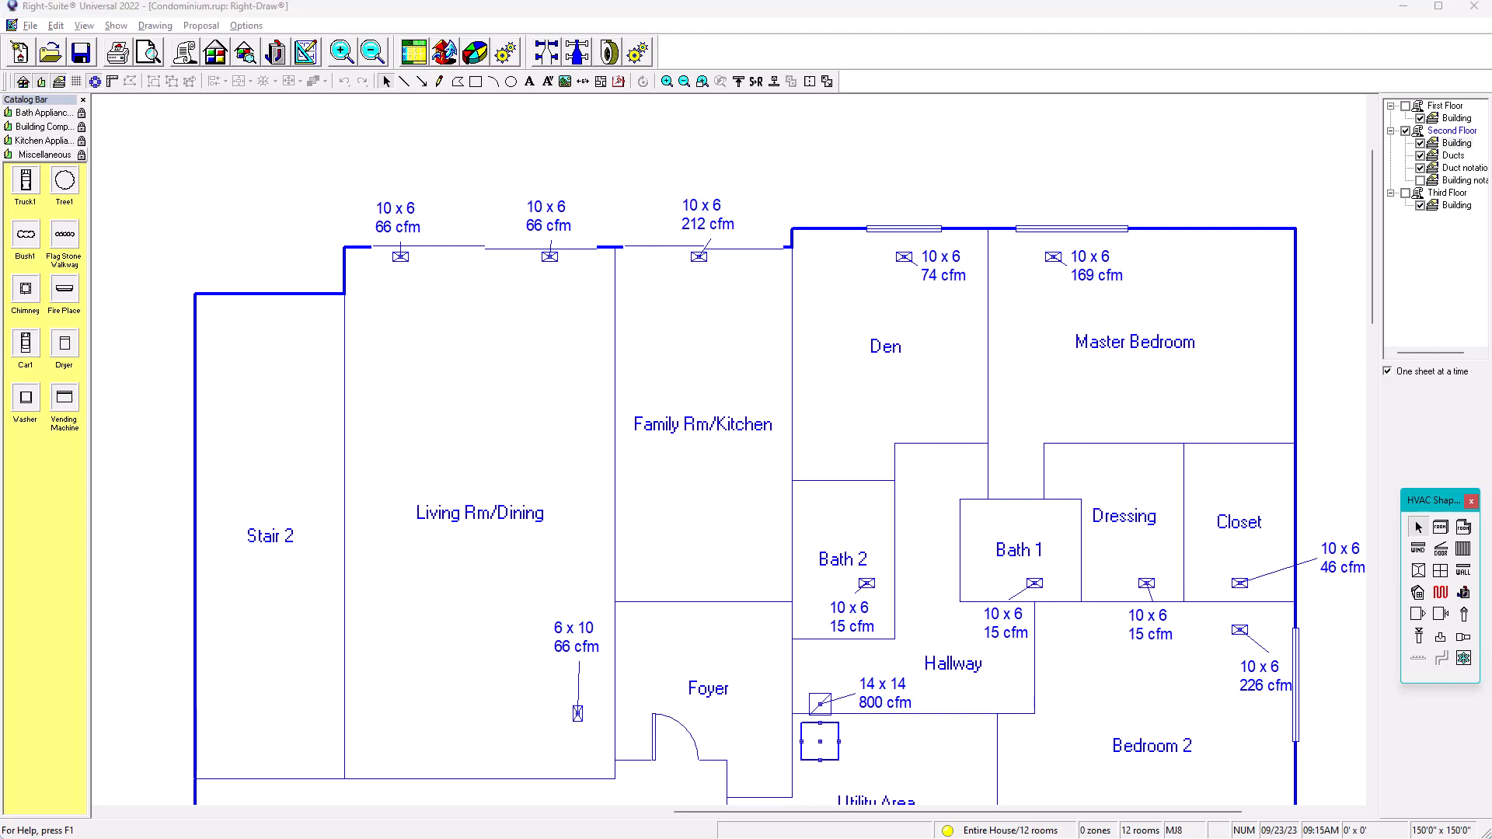
Place the register size and CFM range chart over the Stair 2 area, keeping the exterior-wall registers visible
drag(0, 404, 577, 319)
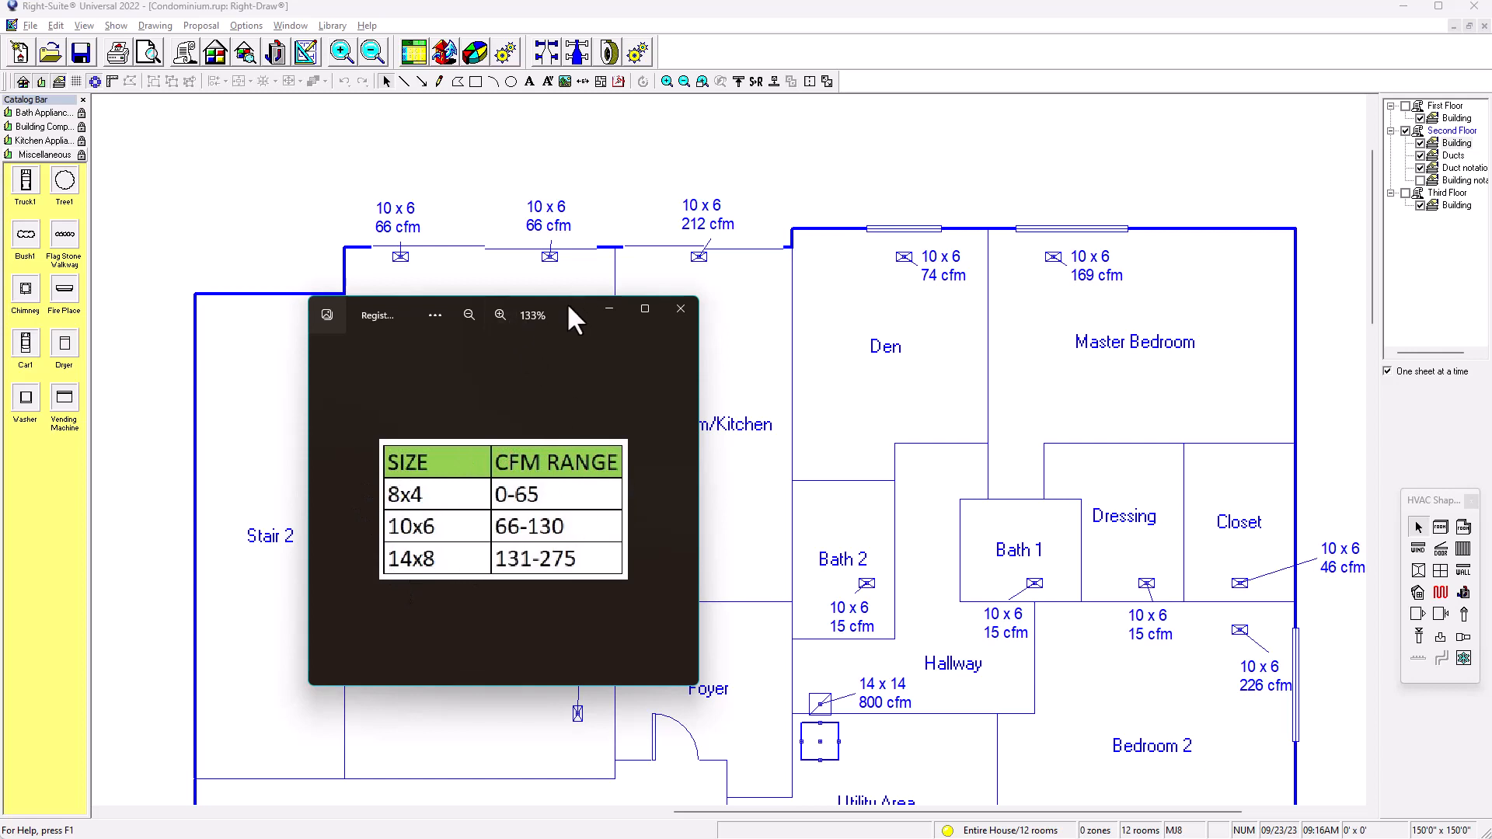
drag(569, 311, 311, 409)
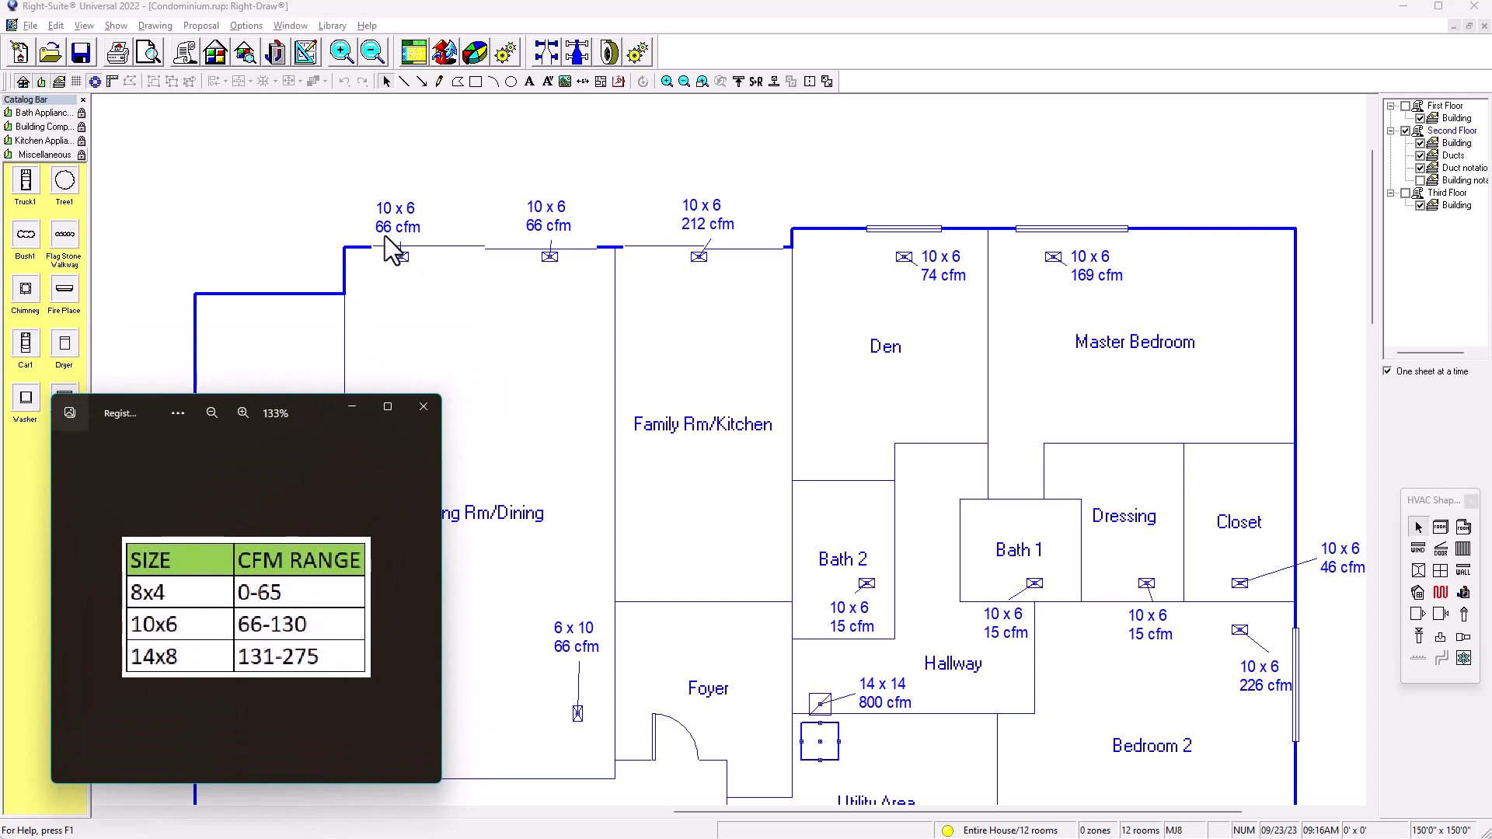
click(548, 239)
Check the 8 x 4 register's airflow at 700 face velocity in the Hart and Cooley PDF, and return to the plan
key(alt+Tab)
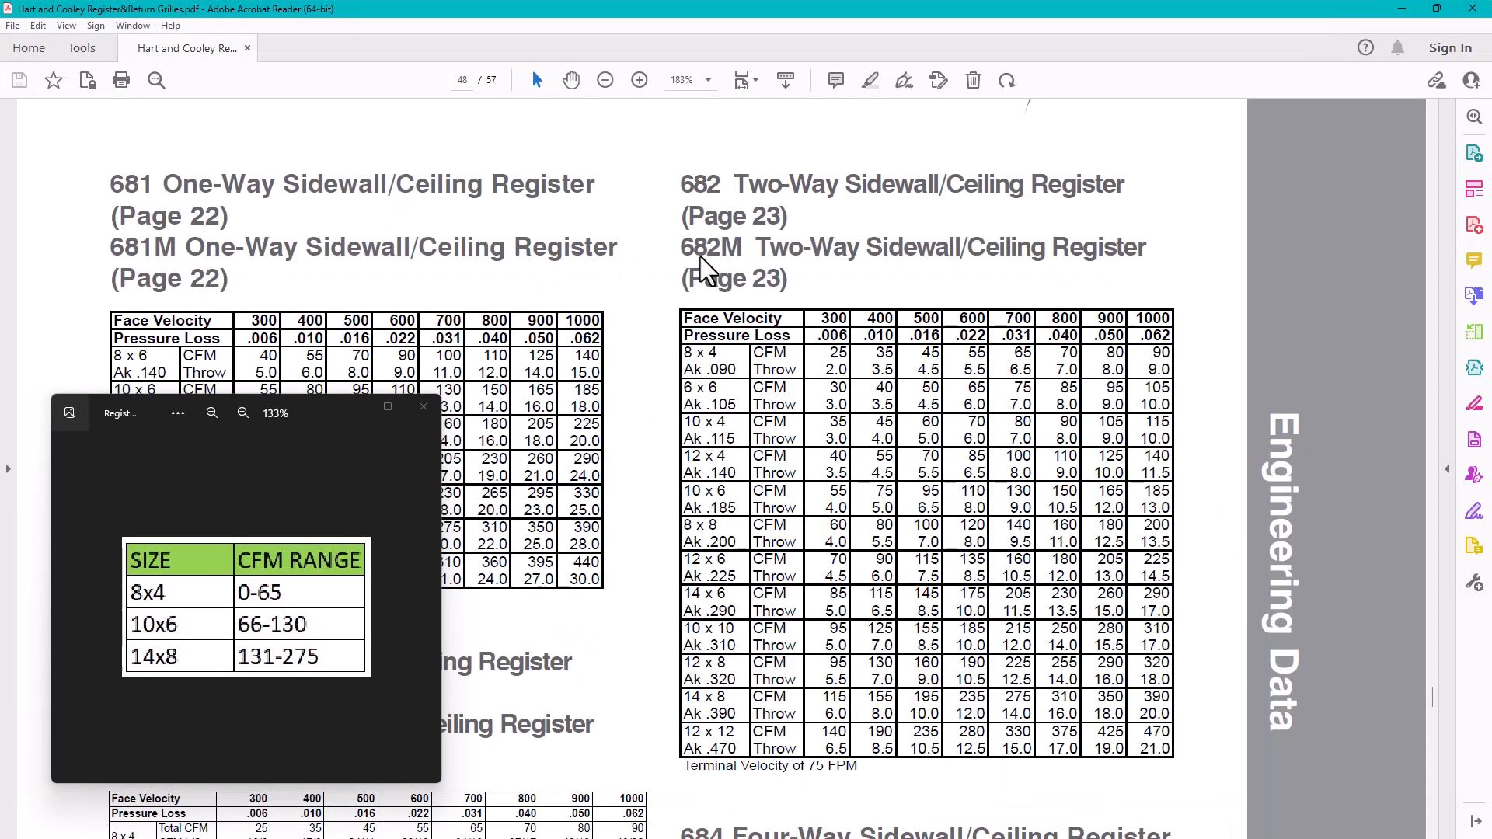
double_click(1020, 353)
click(1006, 318)
click(1399, 9)
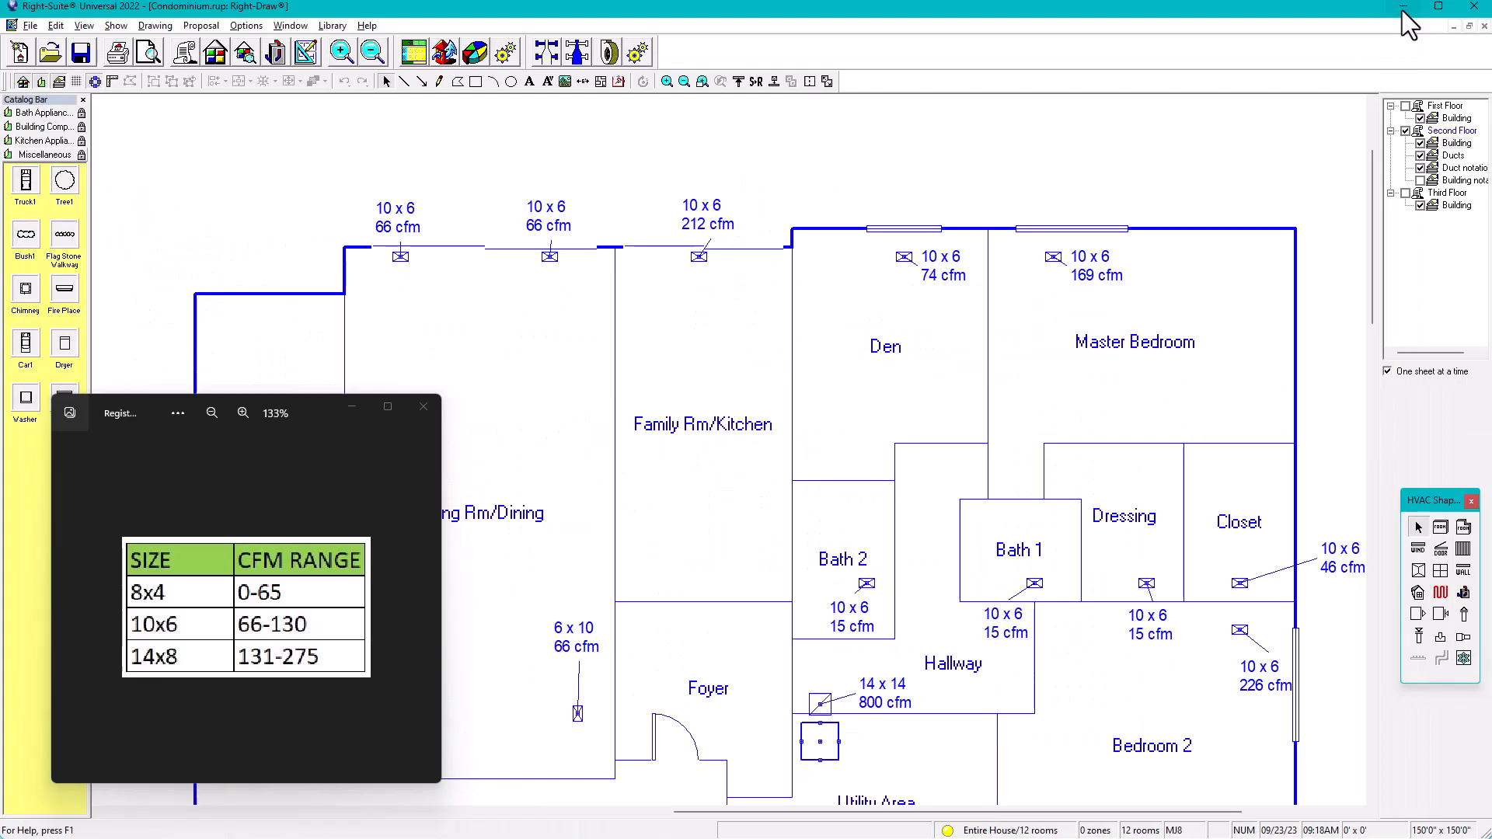
Compare the airflows of the plan's registers with the larger 682 register sizes at 700 face velocity in the PDF
scroll(971, 637, down, 3)
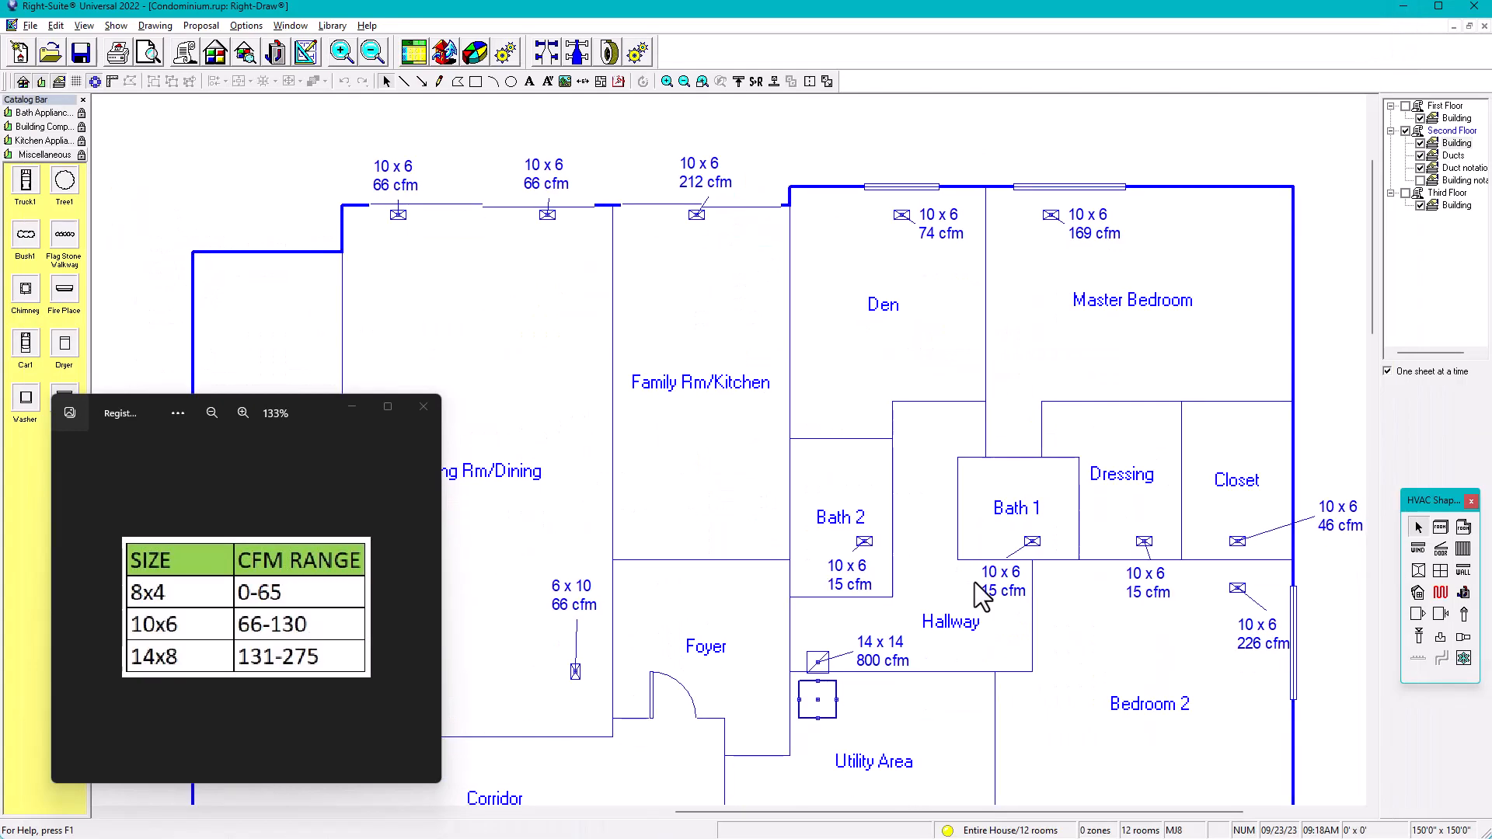
middle_drag(1173, 587, 1019, 552)
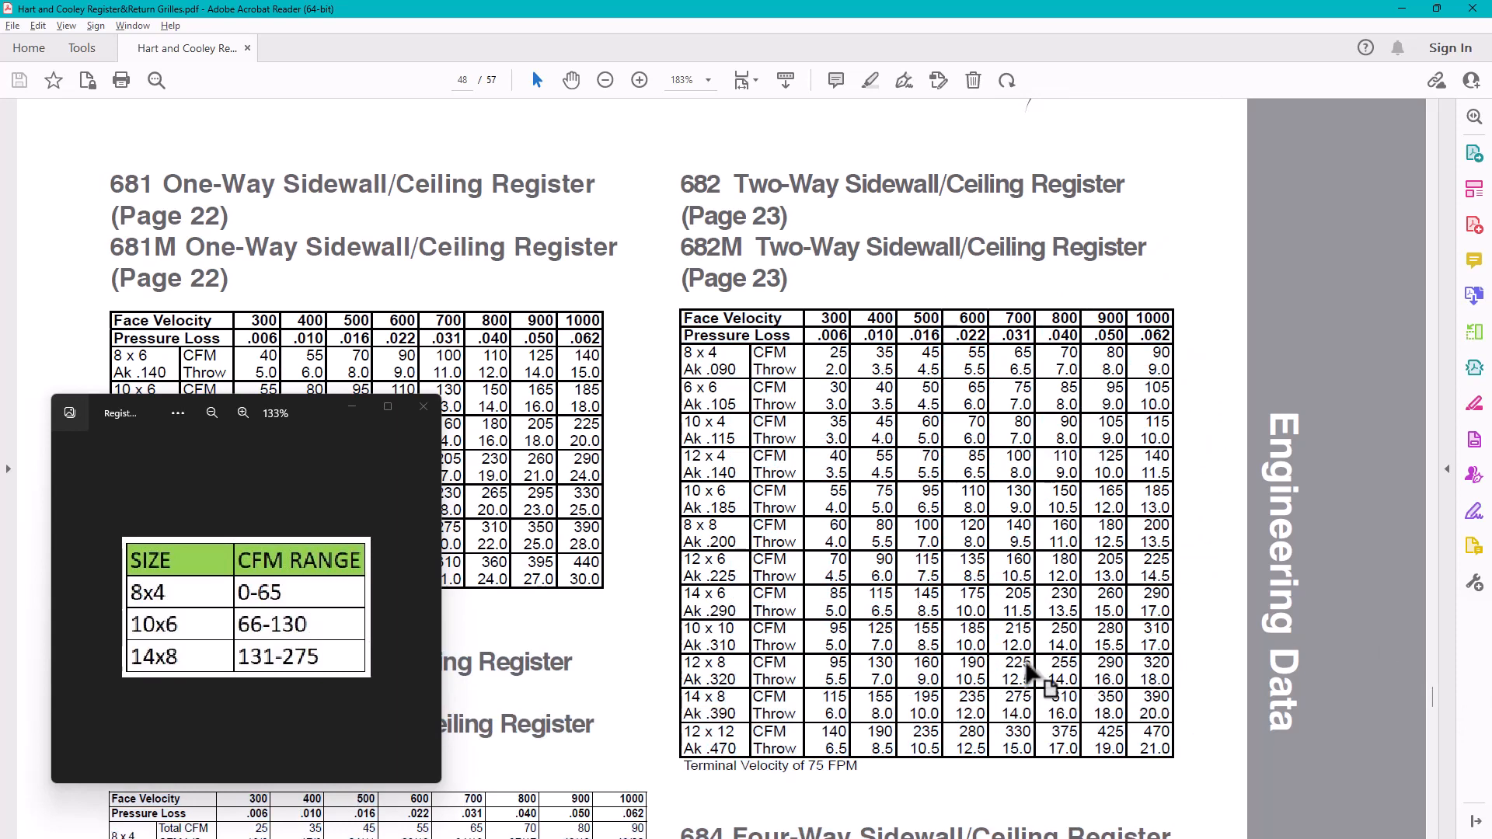
drag(1028, 660, 1014, 653)
click(1021, 658)
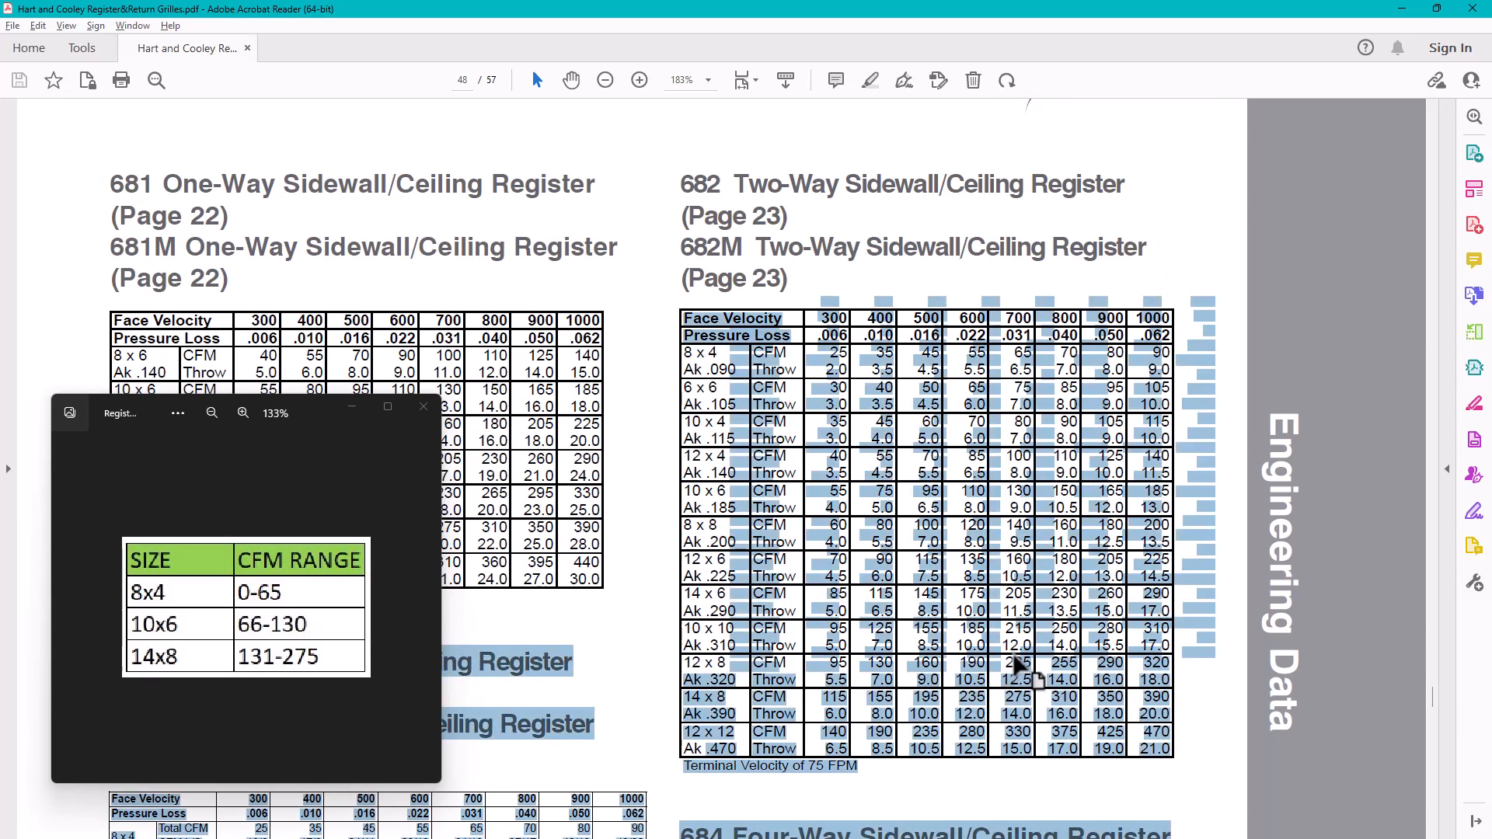
click(1014, 656)
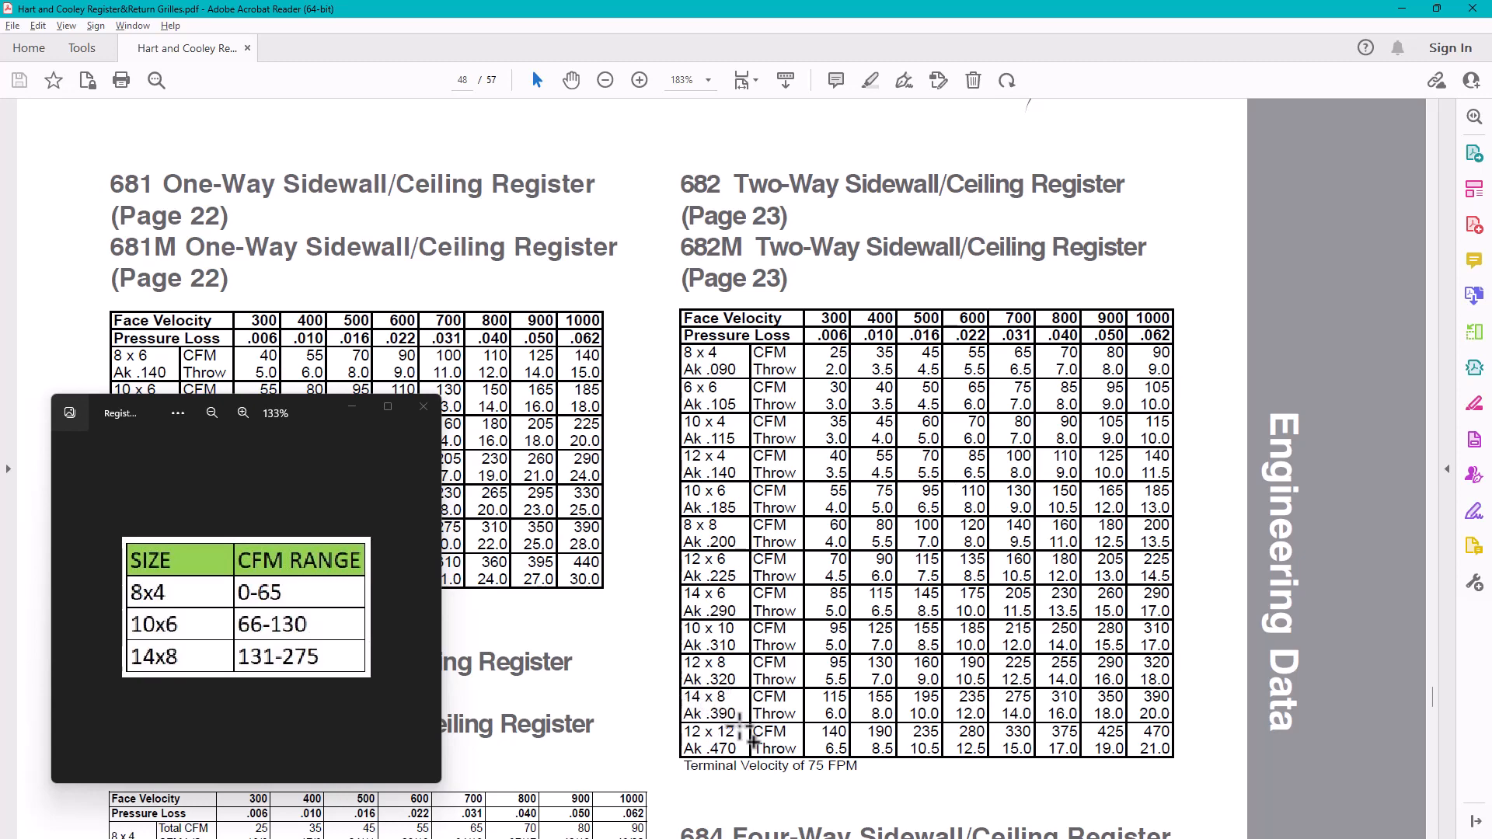
click(1403, 9)
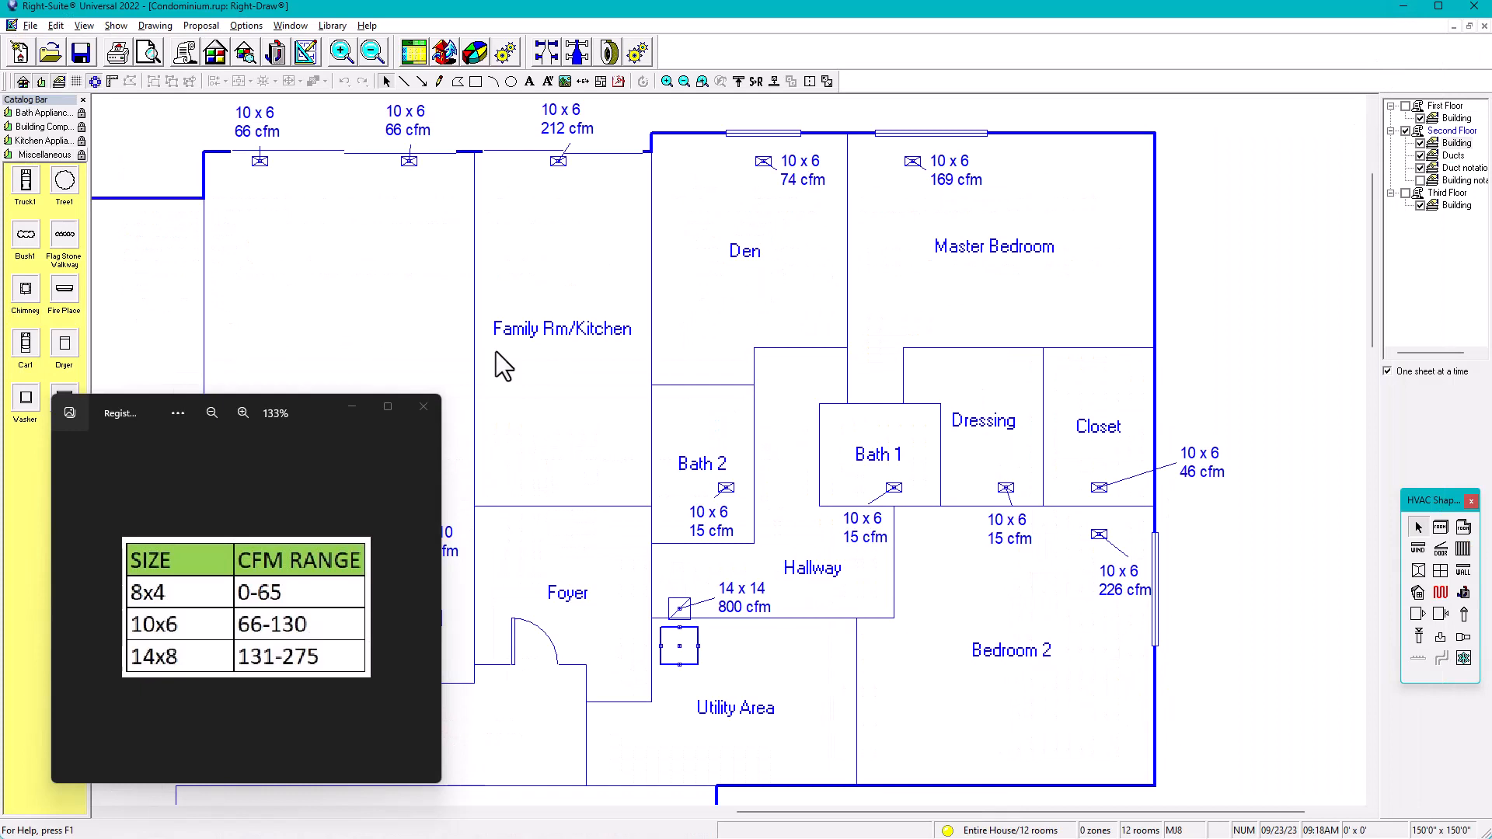
Arrange the CFM range chart beside the plan so that the Living Rm/Dining and Family Rm/Kitchen registers stay visible
drag(310, 409, 420, 403)
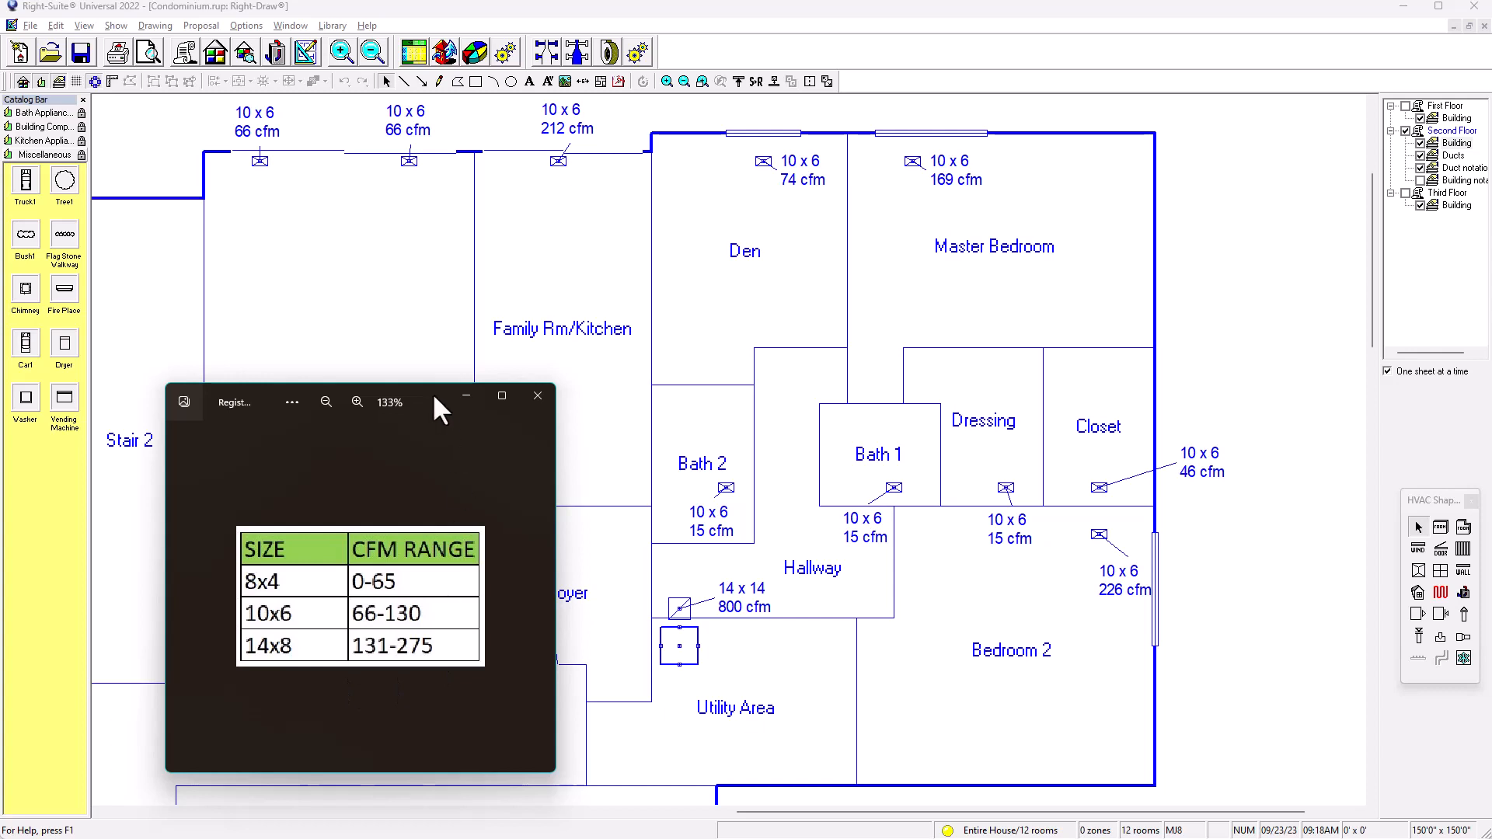
drag(422, 396, 391, 371)
middle_drag(604, 197, 781, 249)
middle_drag(509, 290, 692, 359)
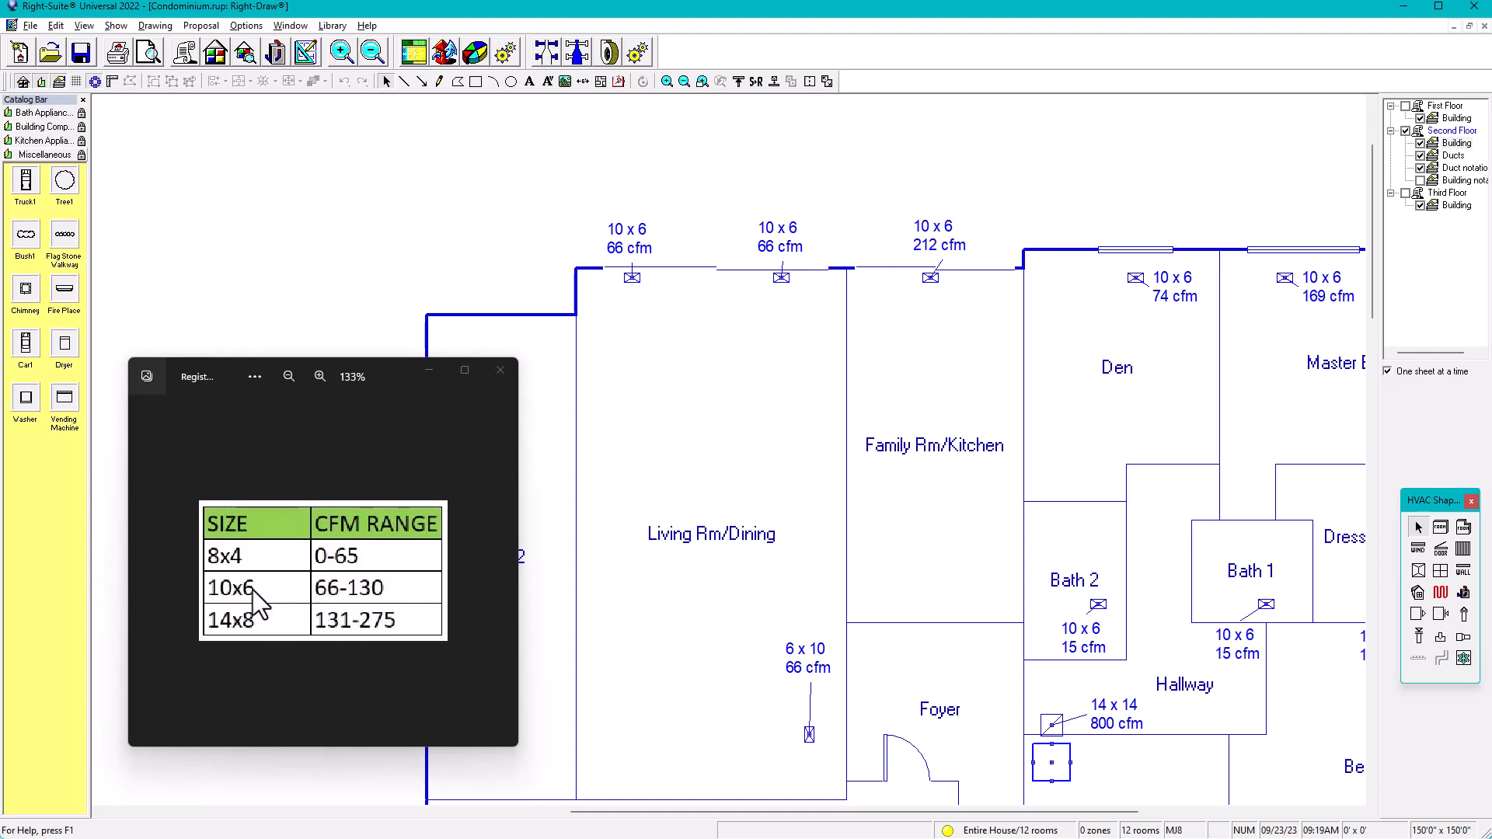
Lock the Second Floor's Building layer and undo the accidental move of the Living Rm/Dining register nearest Stair 2
click(640, 281)
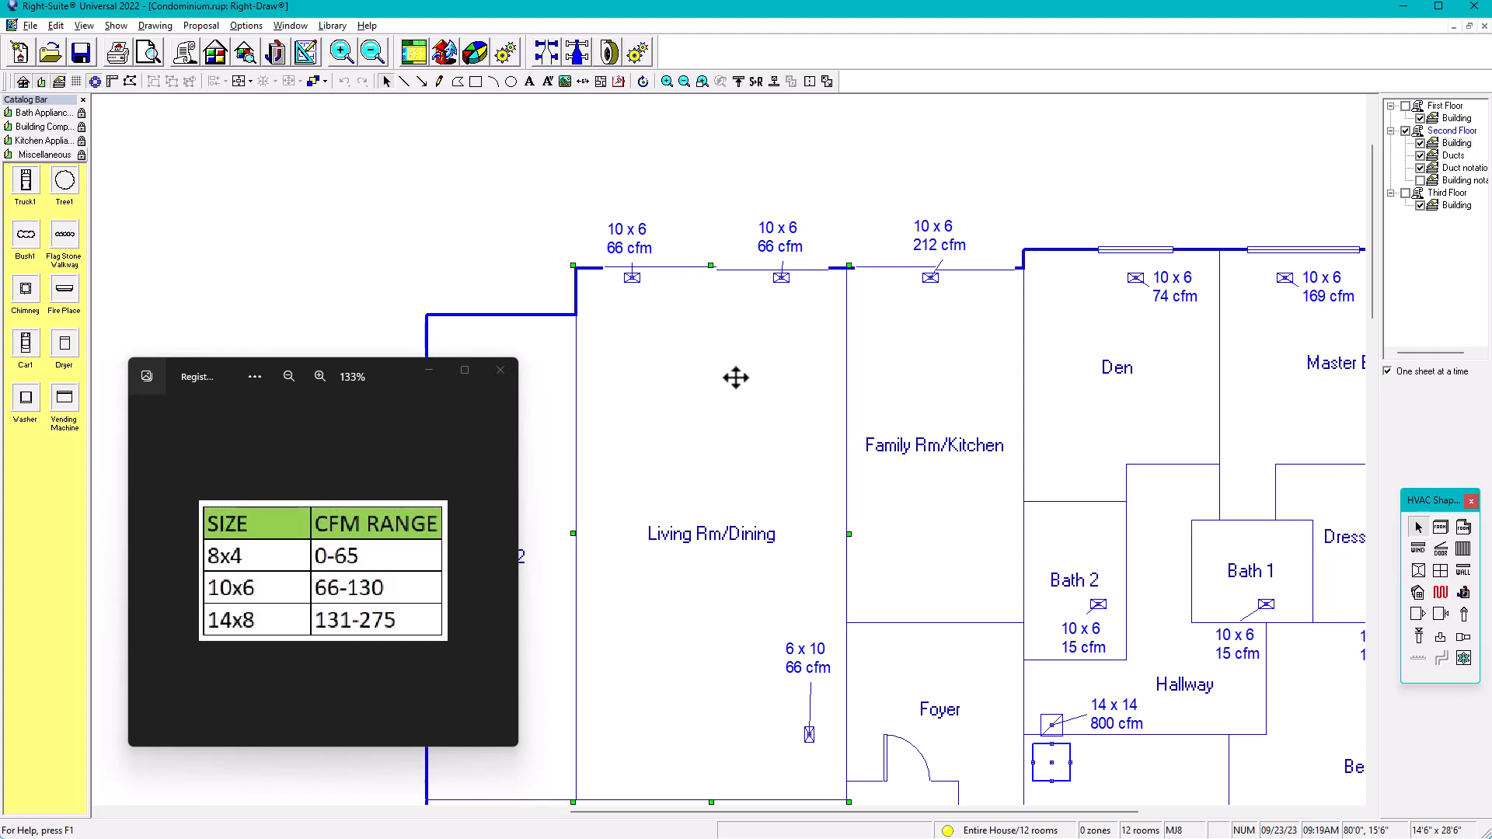
click(1456, 143)
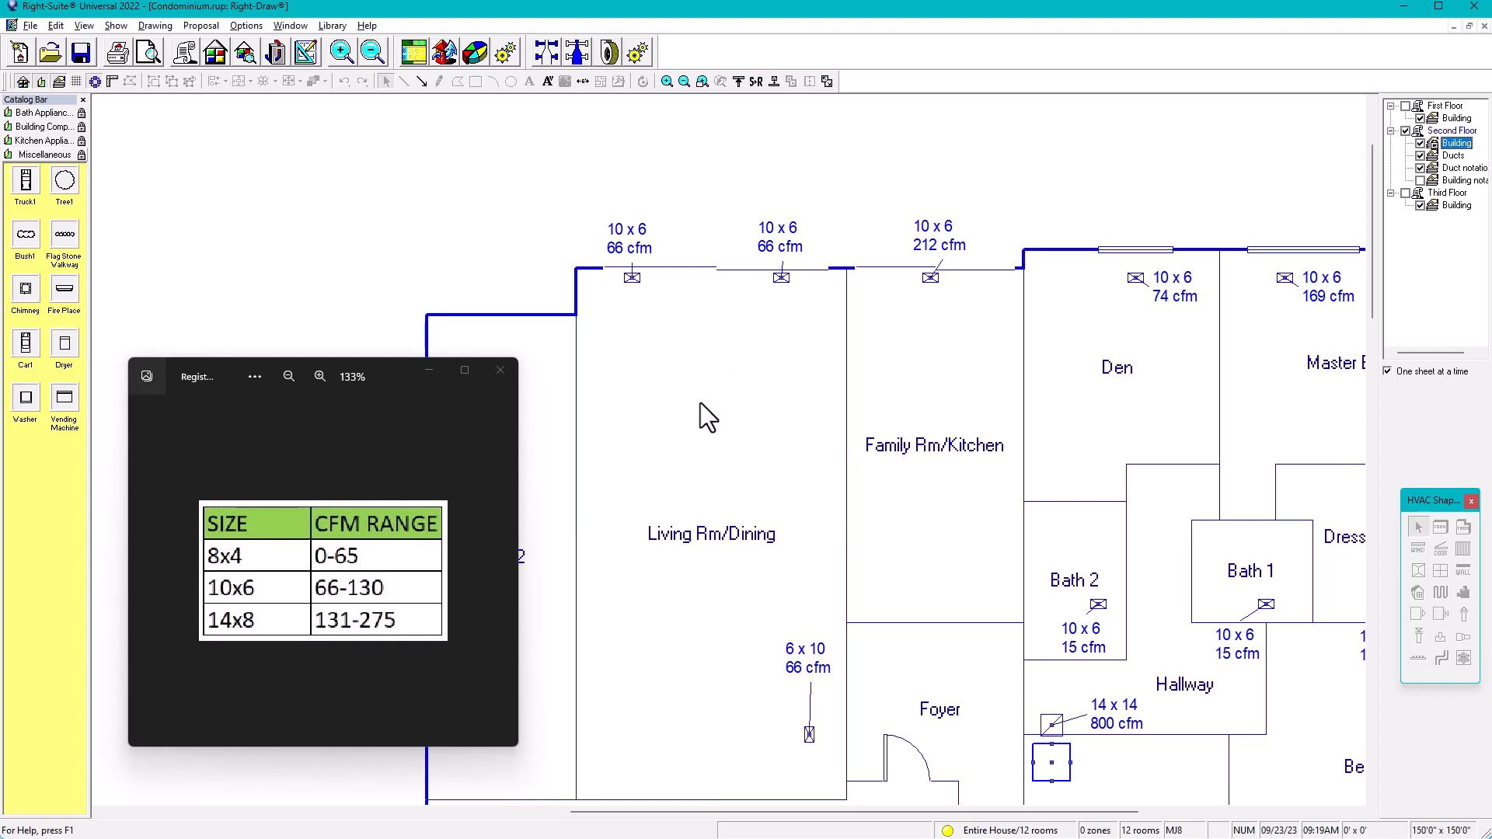
drag(637, 278, 629, 289)
key(ctrl+z)
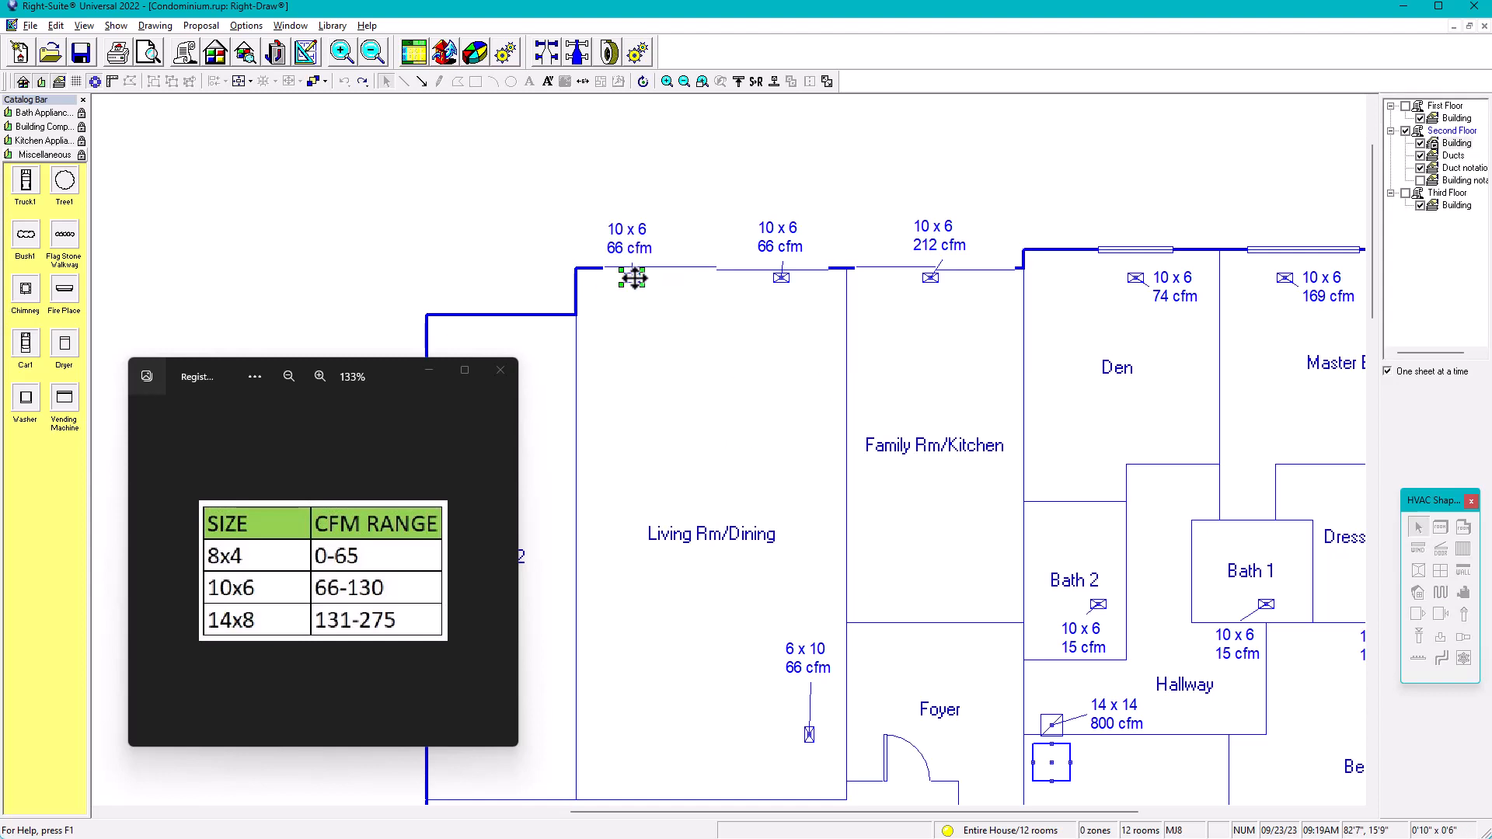
Select the two exterior-wall registers in Living Rm/Dining and review their shared properties without changing them
click(781, 277)
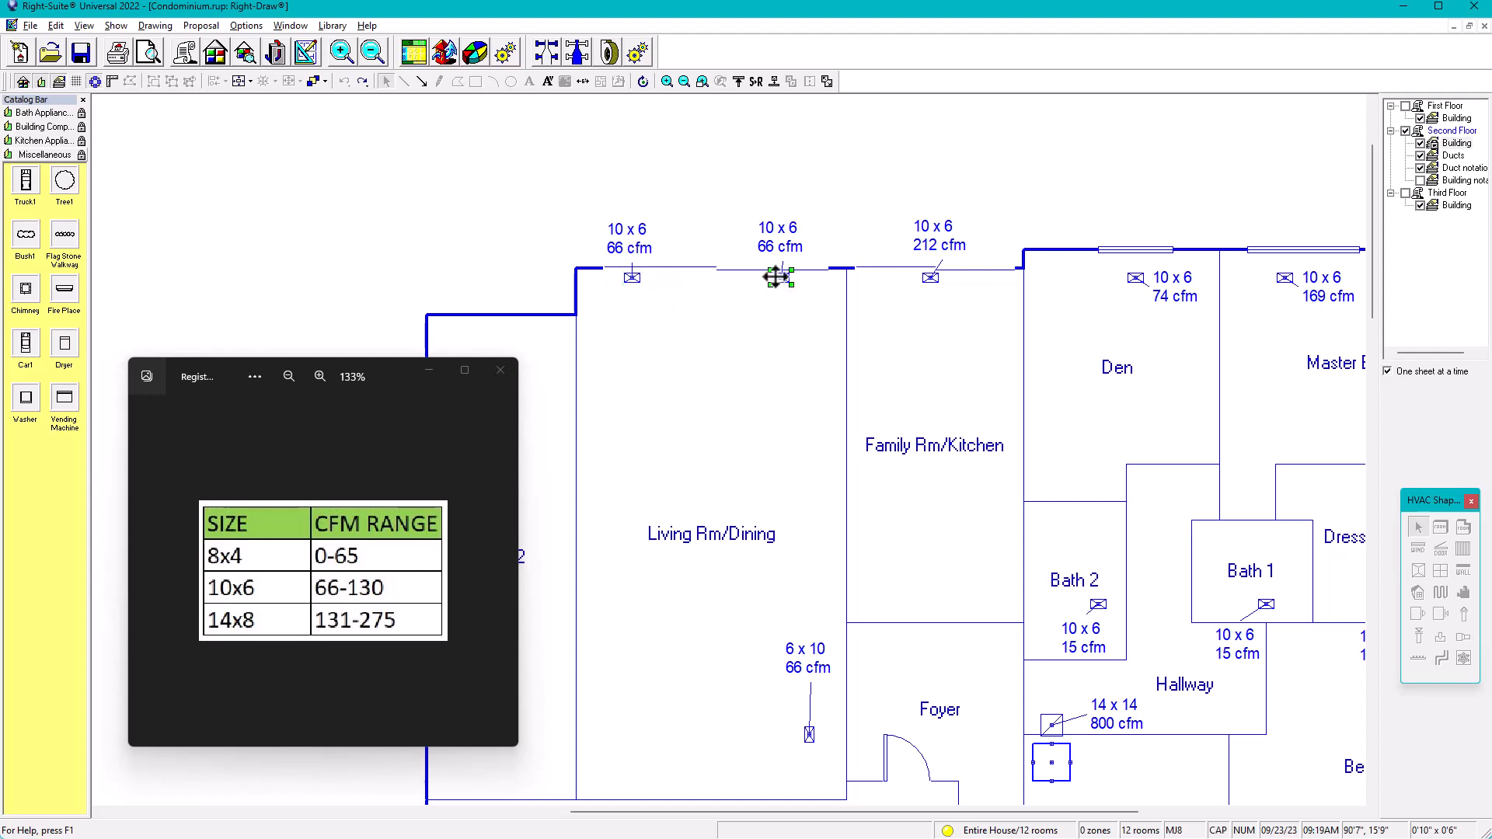
key(Caps_Lock)
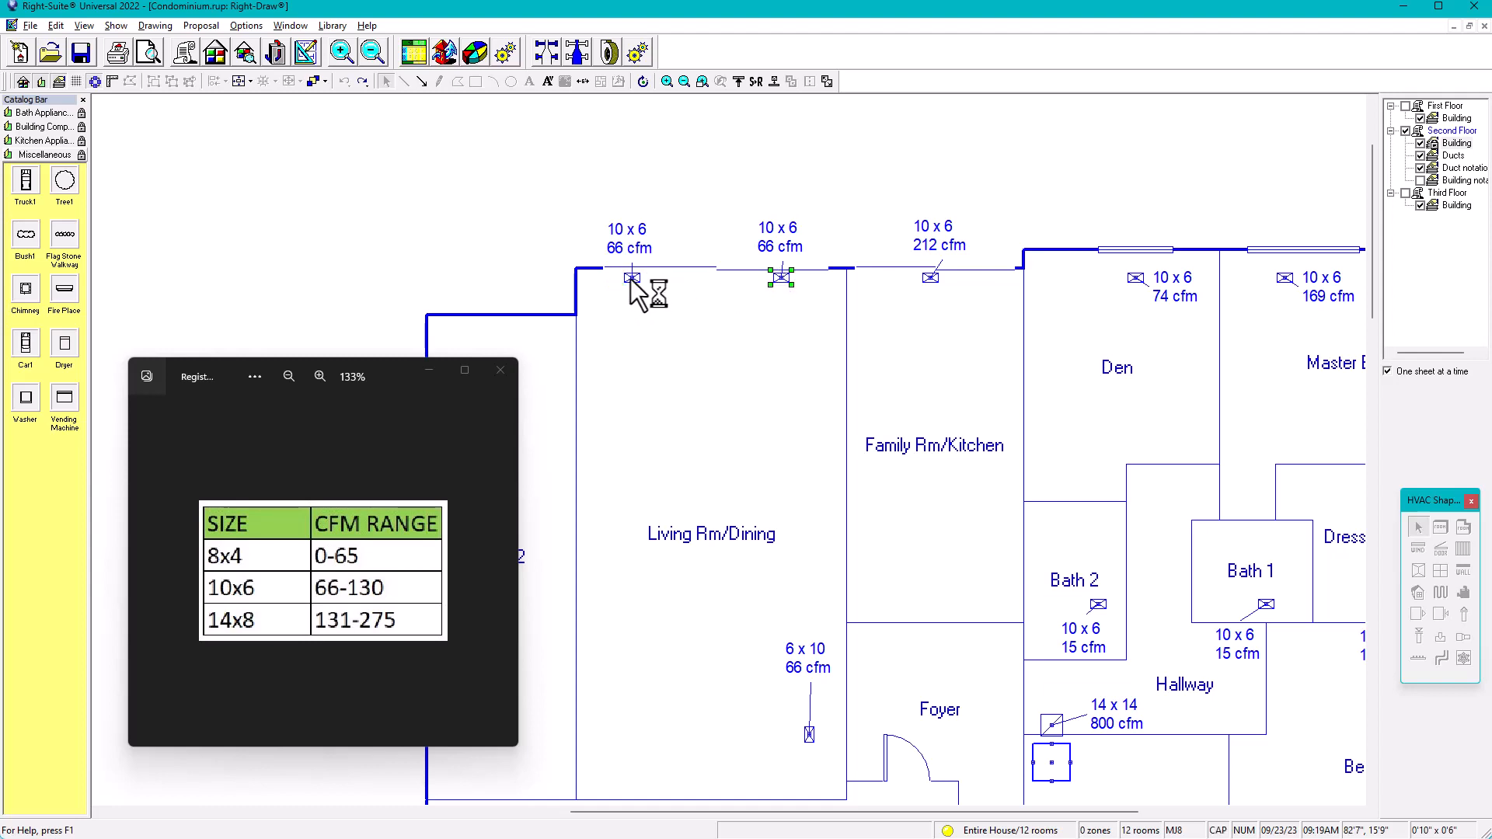
click(633, 278)
shift+click(779, 277)
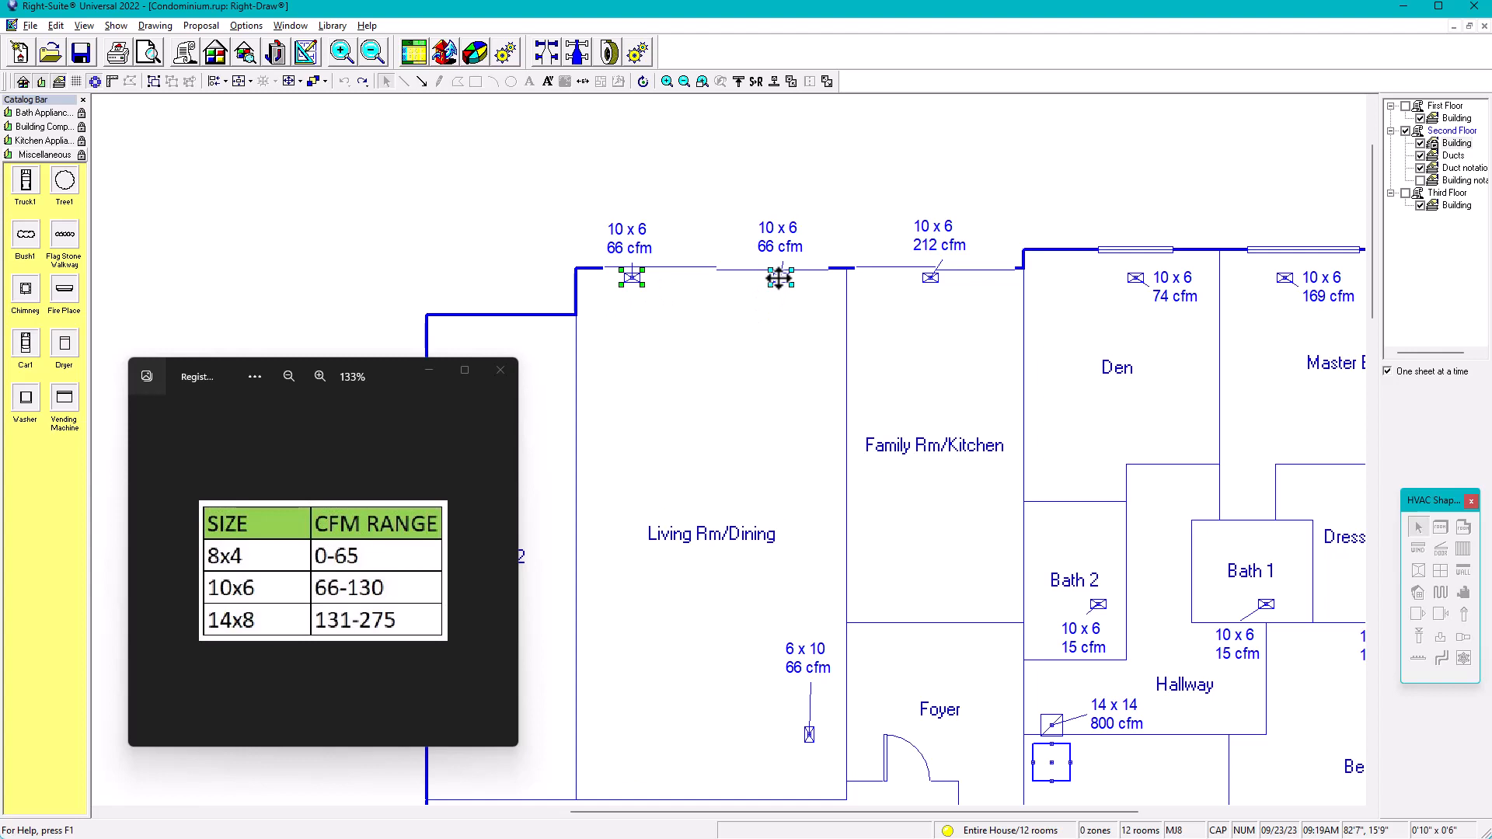
double_click(778, 277)
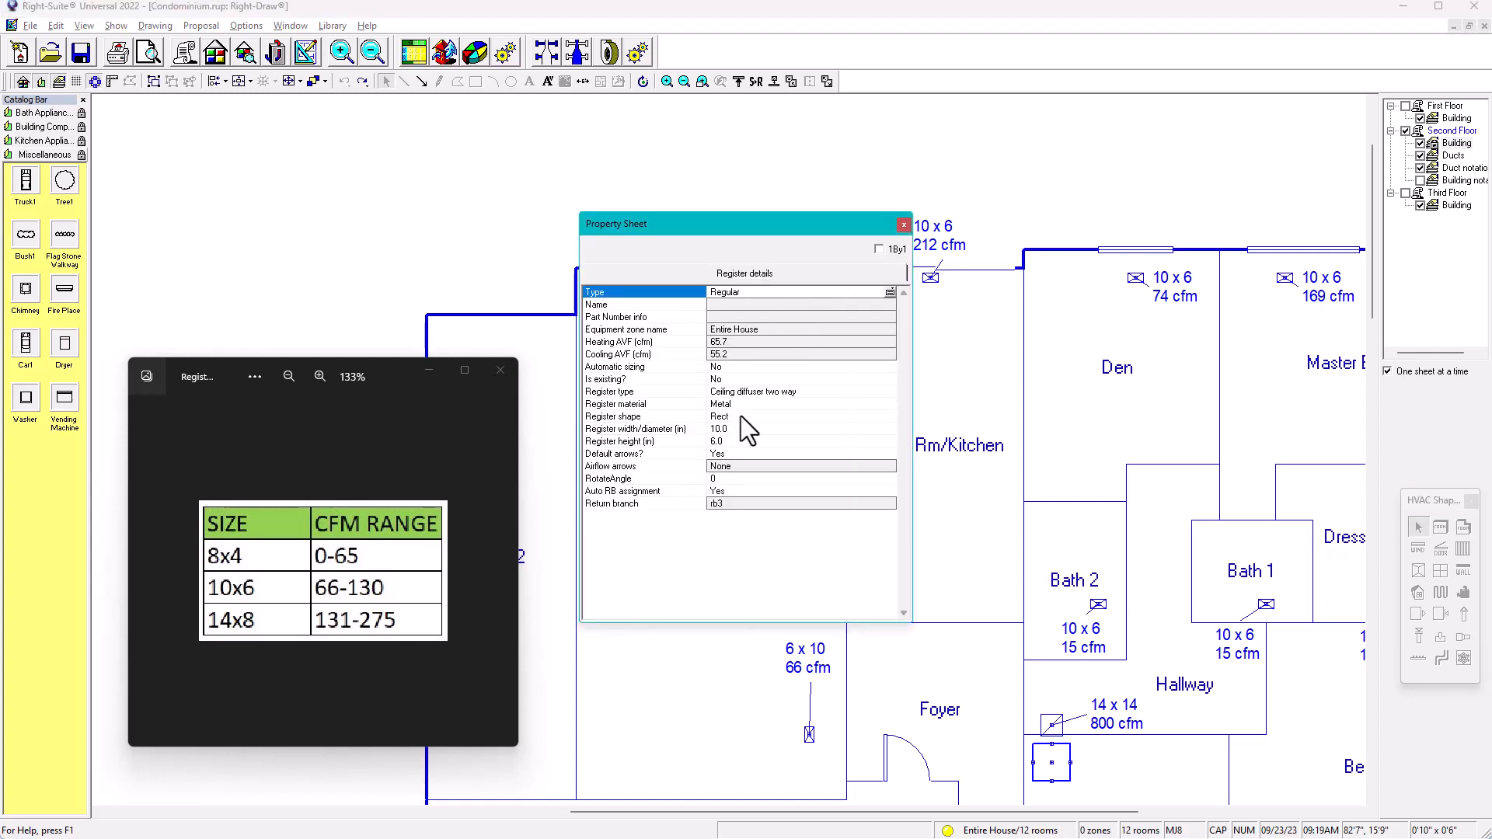
drag(770, 225, 794, 363)
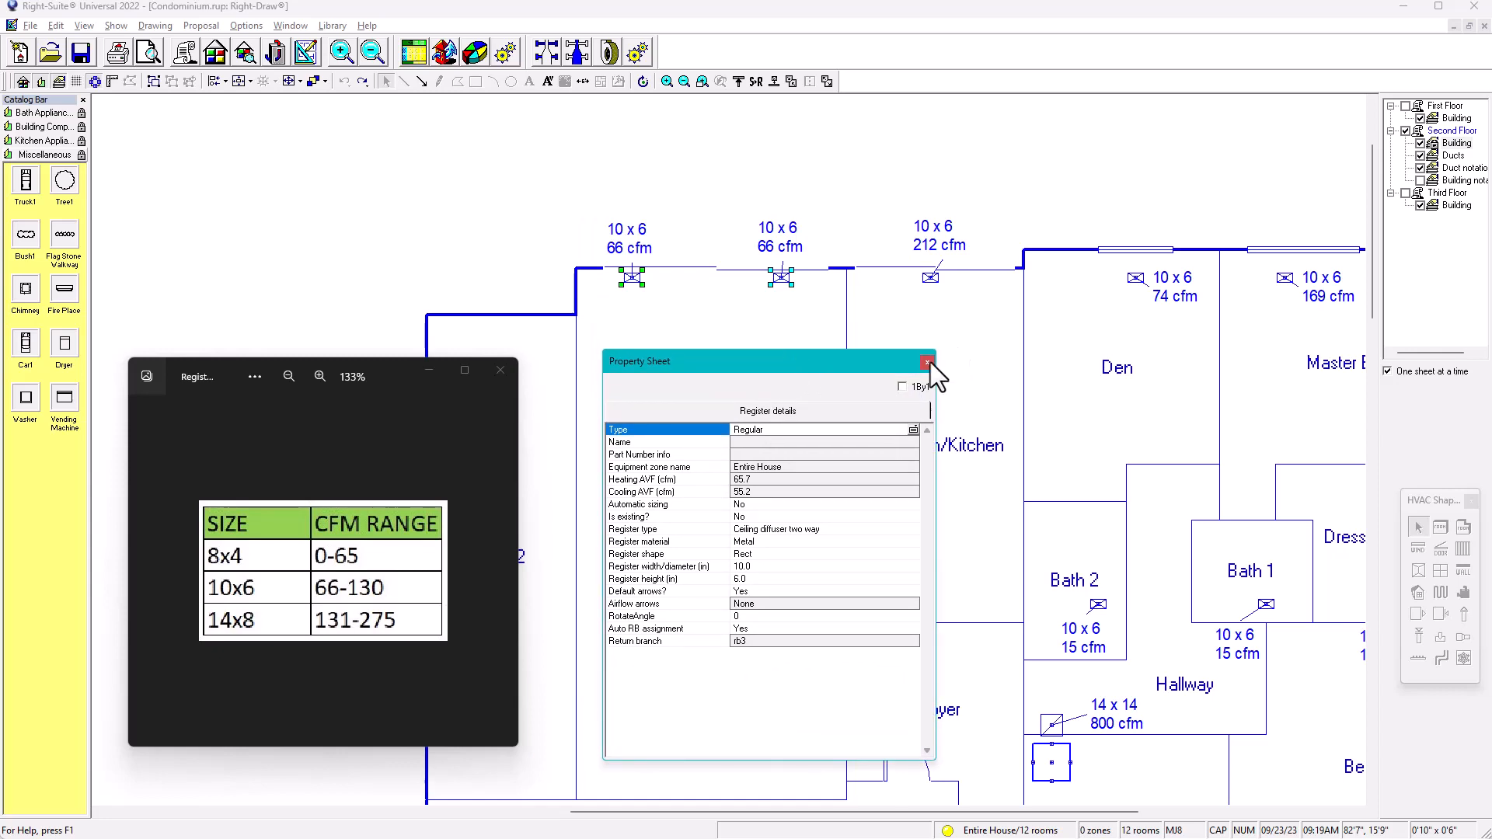
click(928, 362)
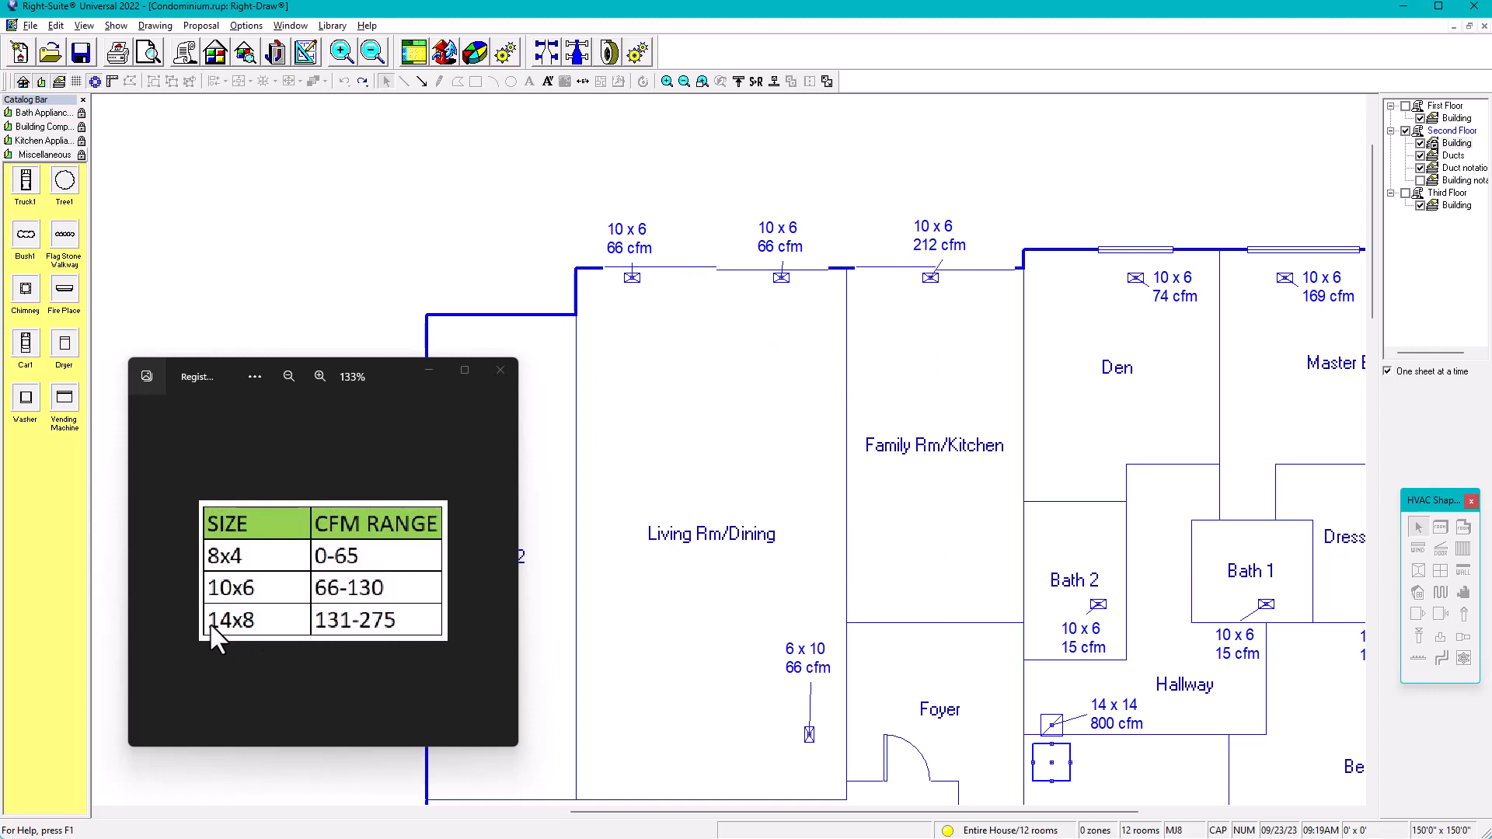
Set the Family Rm/Kitchen register's width to 14 in and height to 8 in
double_click(930, 278)
click(729, 428)
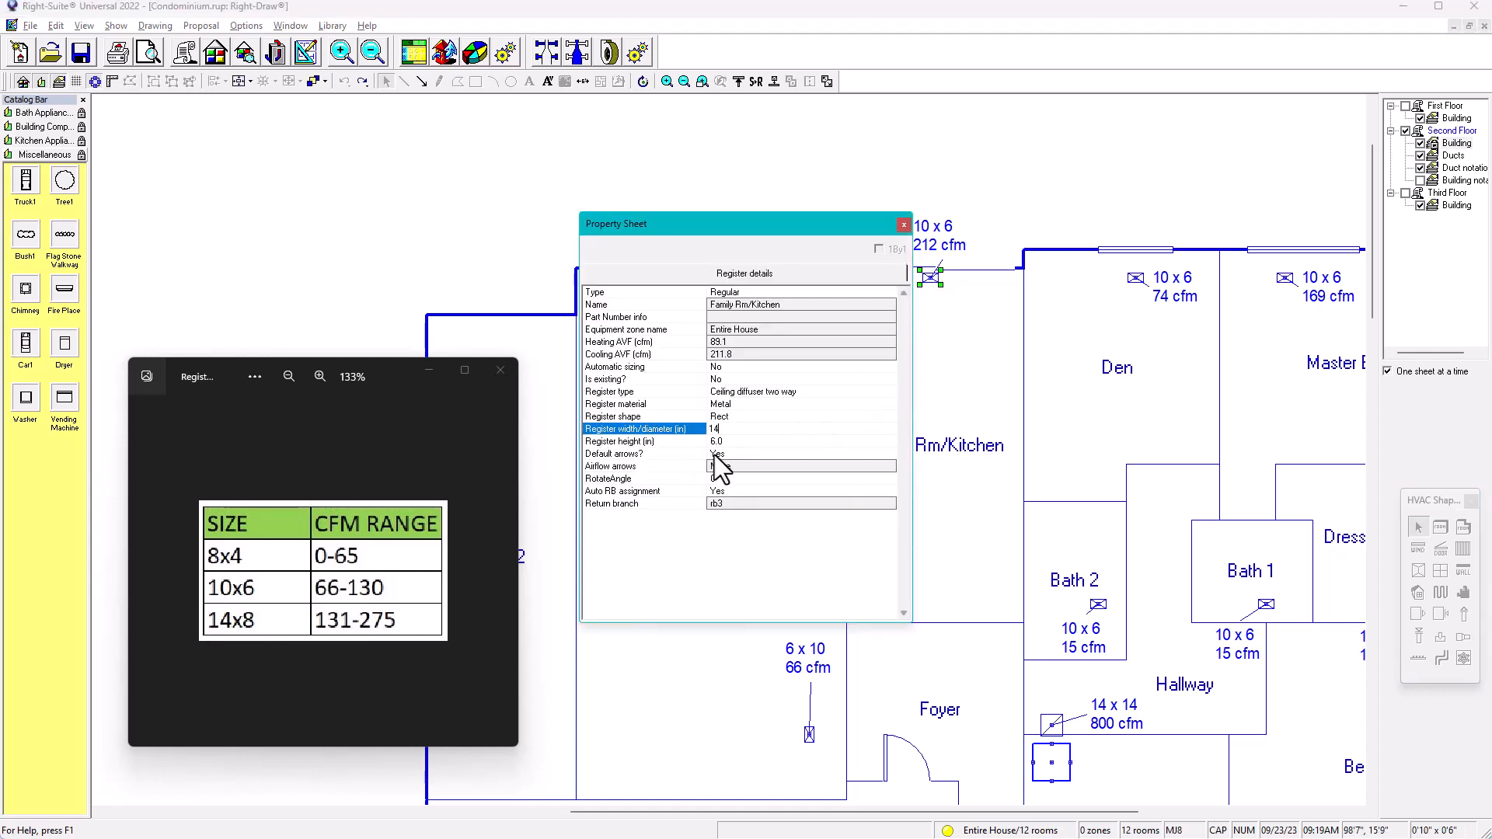
key(Tab)
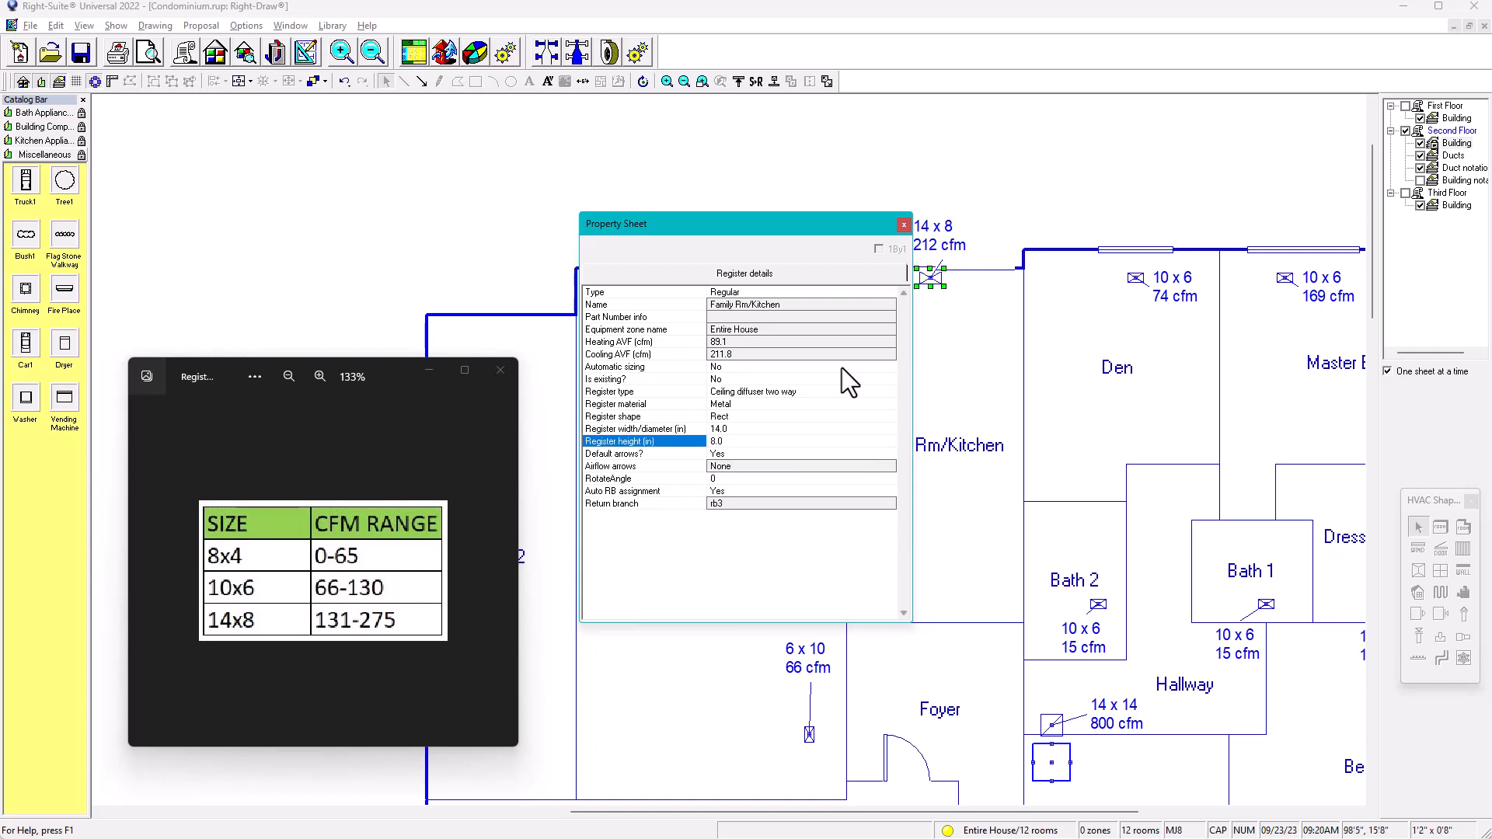
click(903, 224)
Set the Master Bedroom register's width to 14 in and height to 8 in
middle_drag(927, 324, 652, 398)
scroll(765, 409, up, 1)
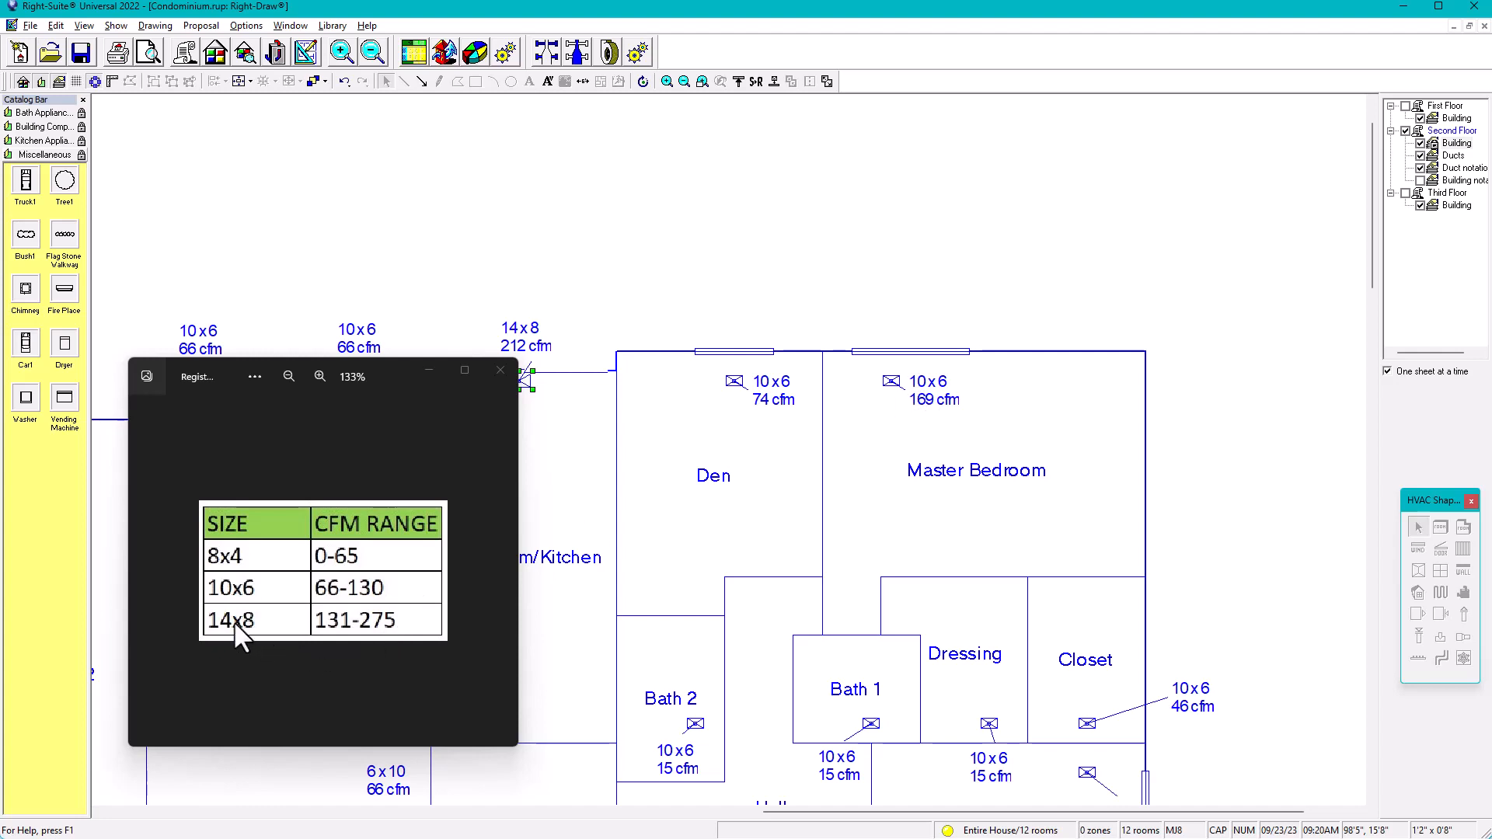
double_click(891, 382)
click(730, 430)
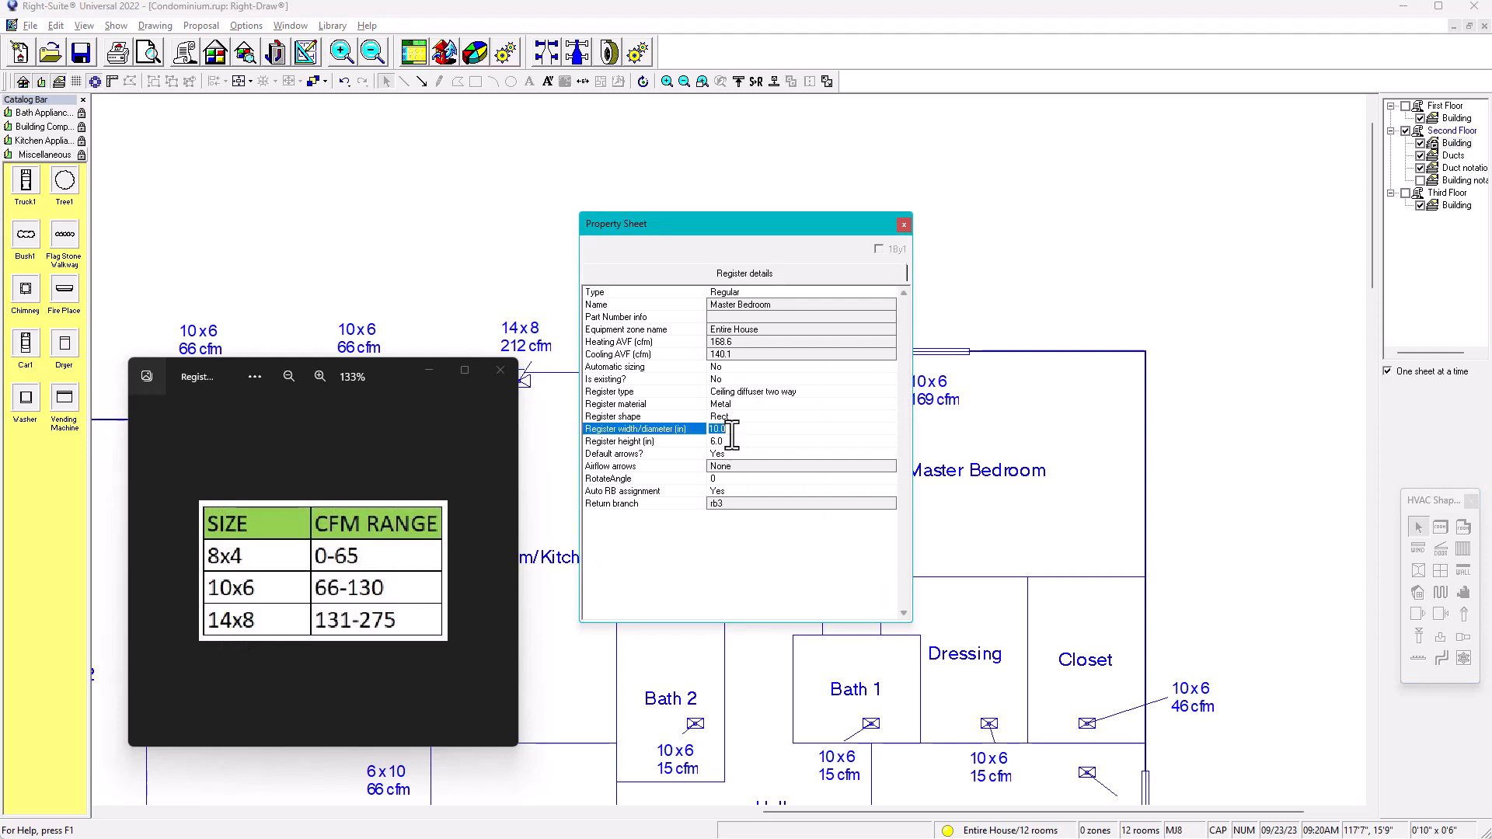
text(14)
click(732, 442)
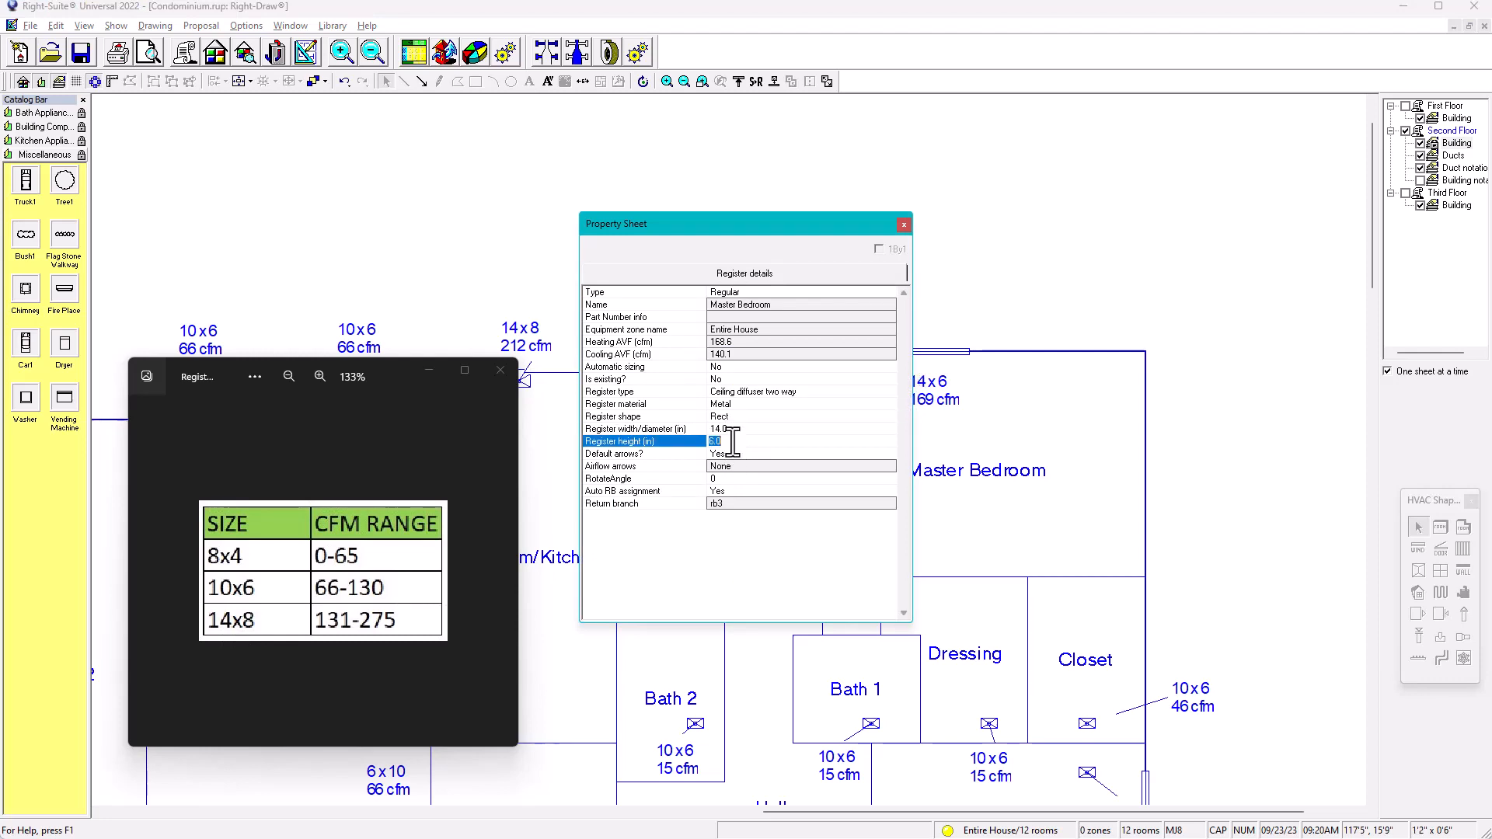
text(8)
click(903, 224)
Set the Bedroom 2 register's width to 14 in and height to 8 in
scroll(847, 455, down, 5)
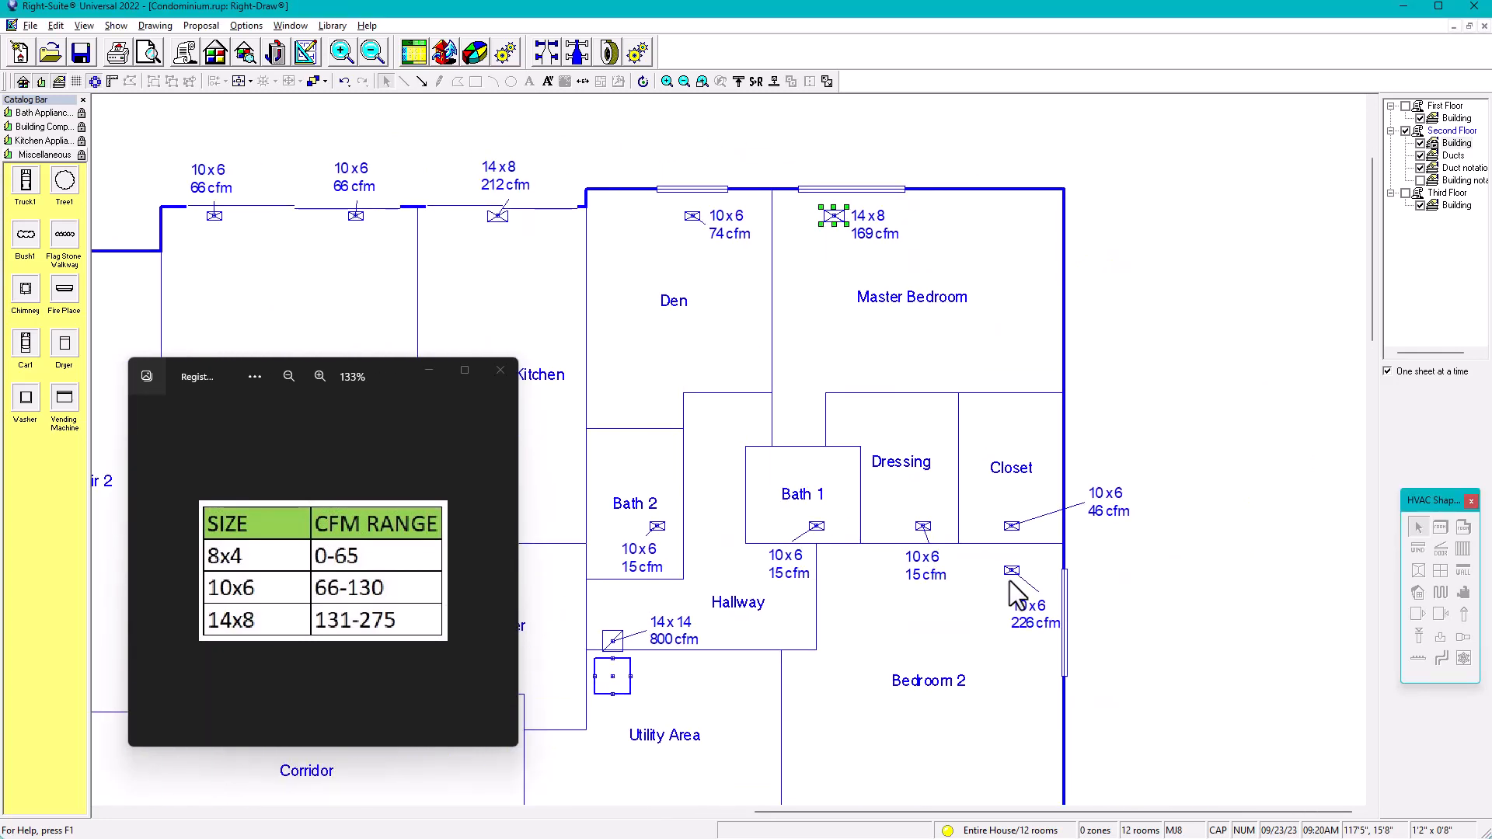
scroll(1033, 489, up, 4)
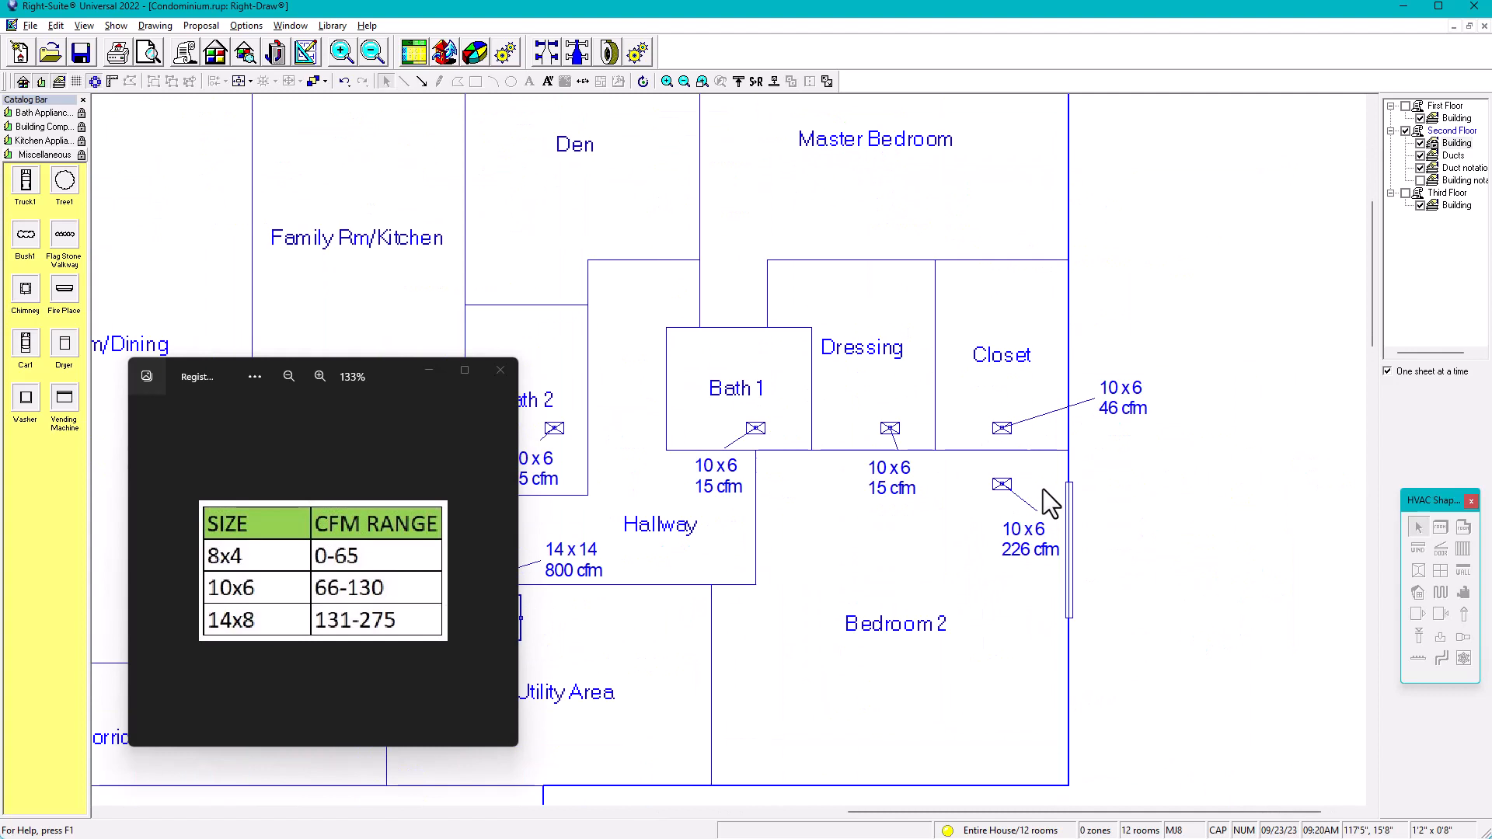
click(993, 477)
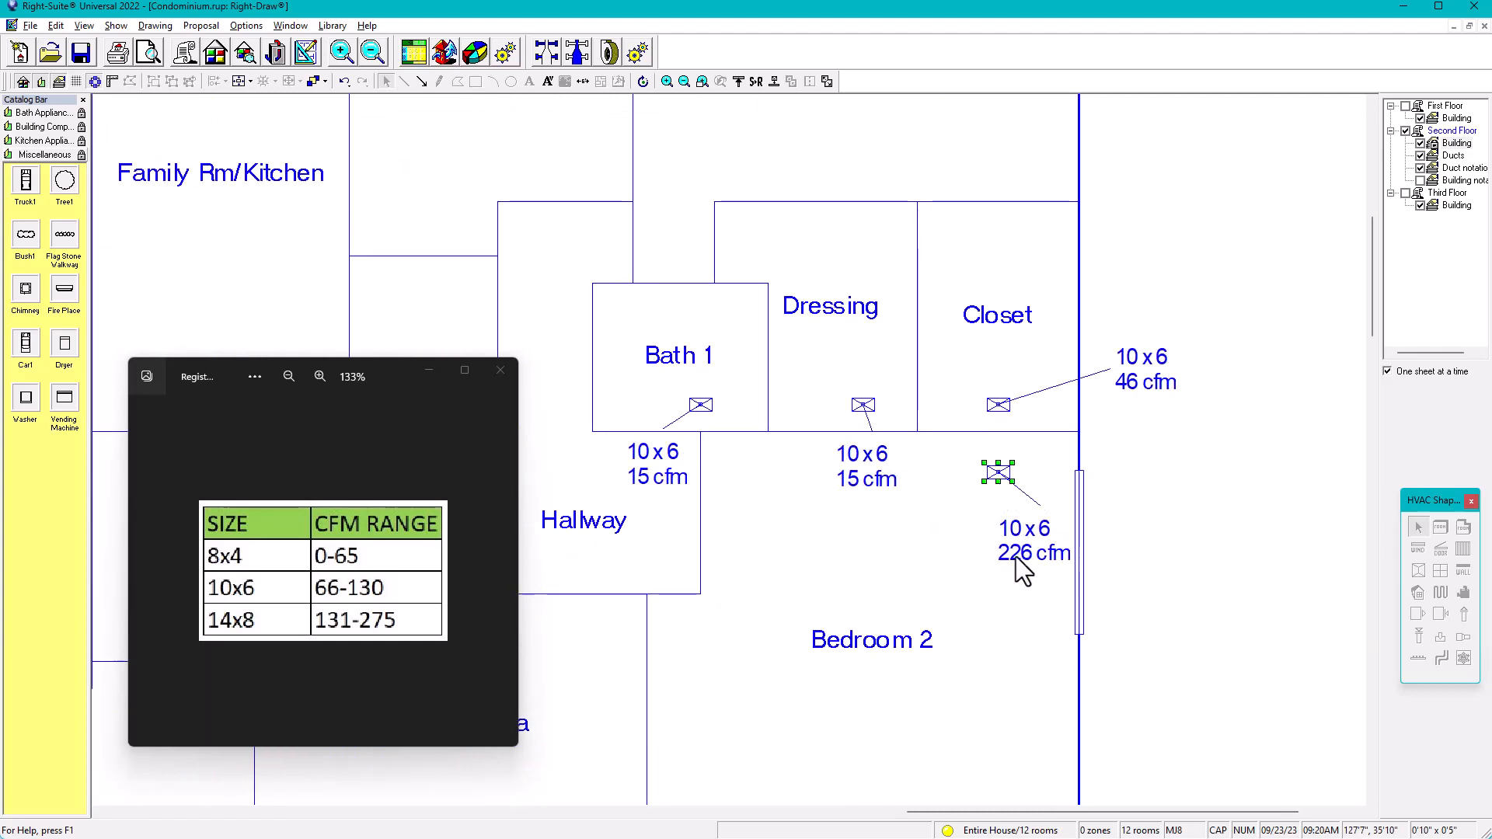
double_click(994, 472)
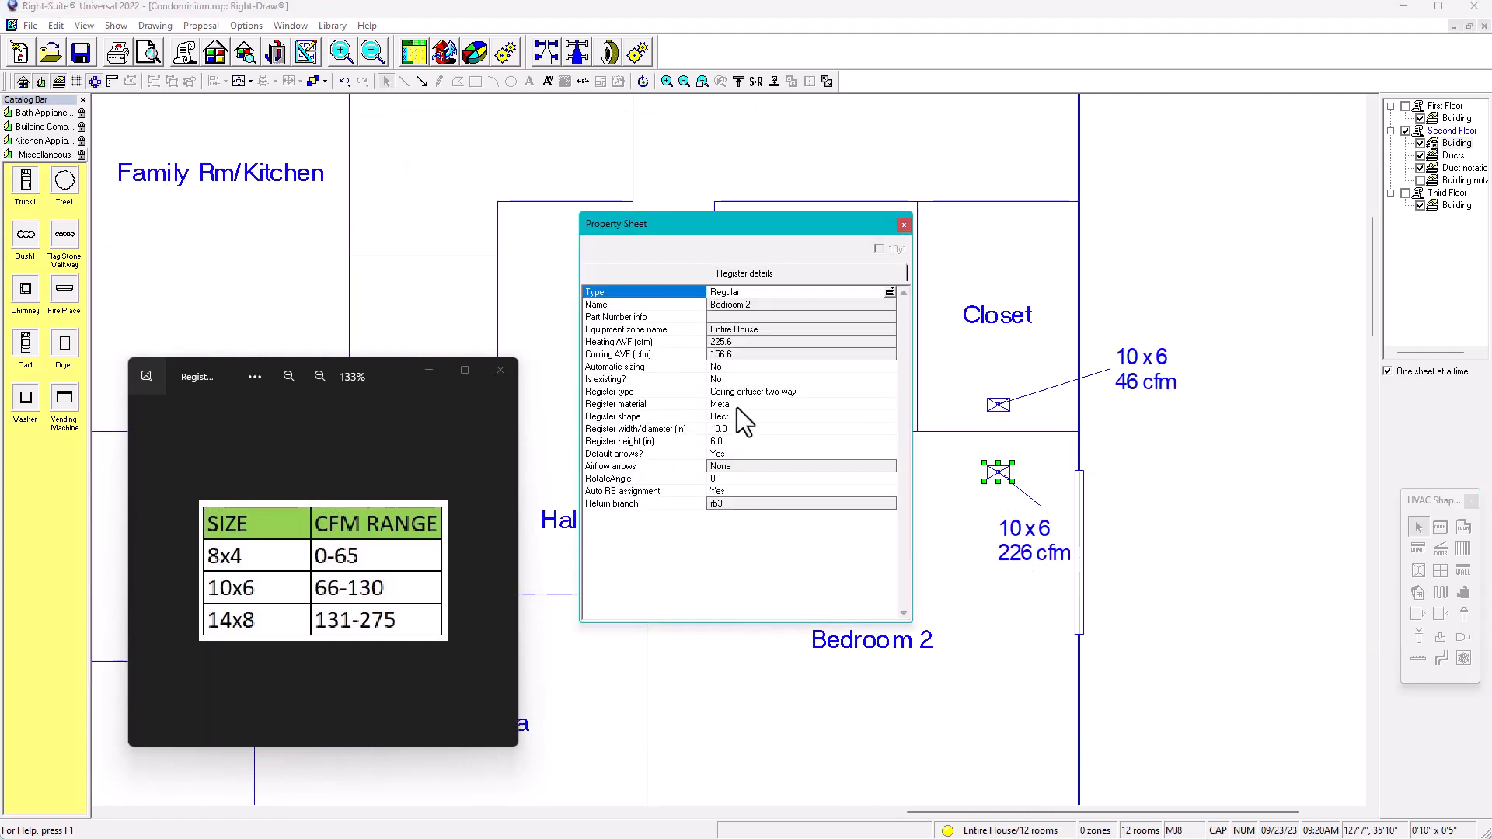
click(730, 428)
text(14)
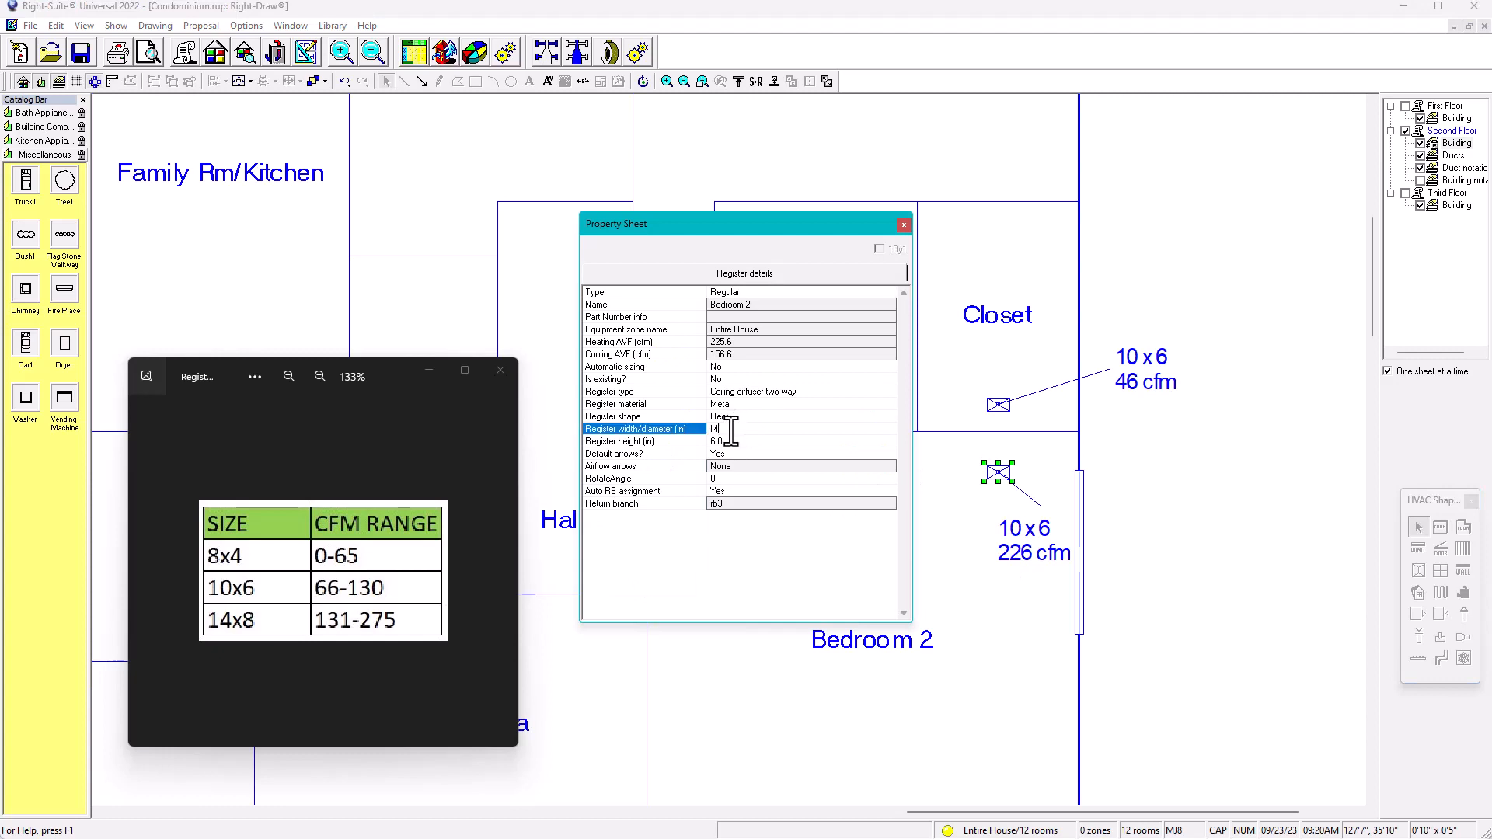
click(727, 441)
text(8)
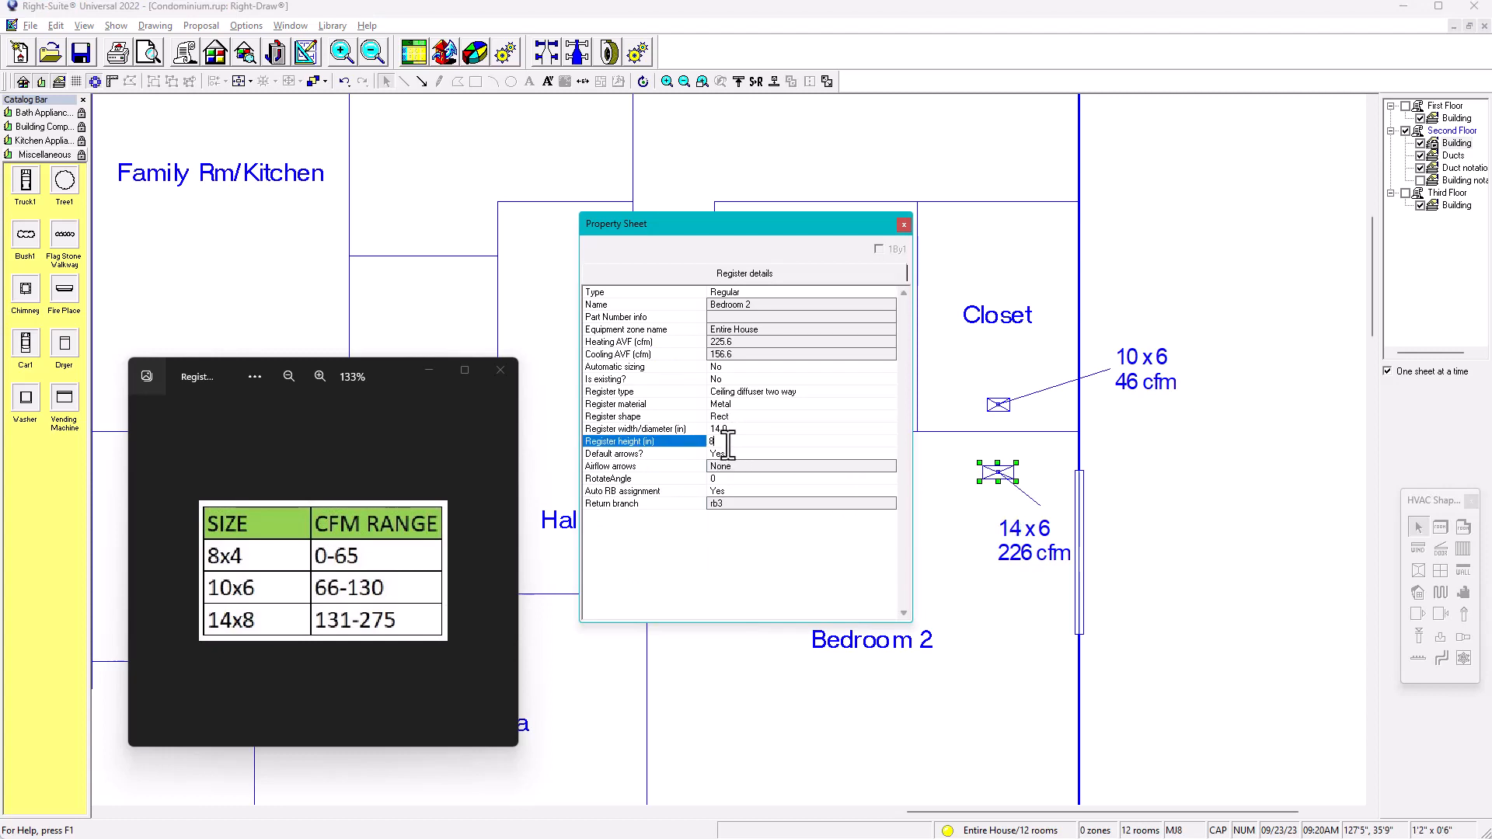
key(Return)
Move the property sheet clear of the Bedroom 2 register and change the register type to High wall register
drag(849, 224, 1365, 244)
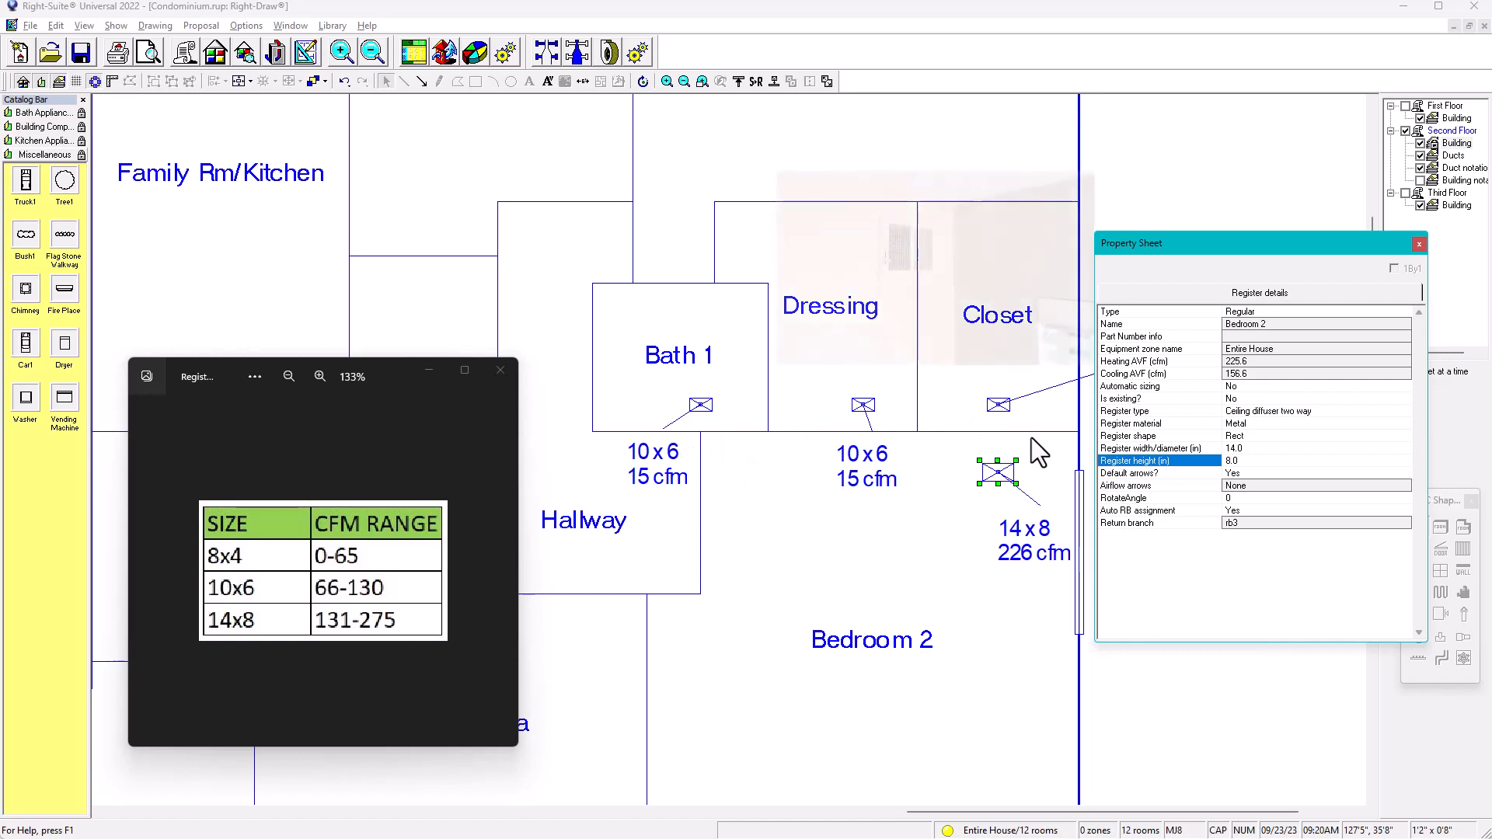
click(1253, 411)
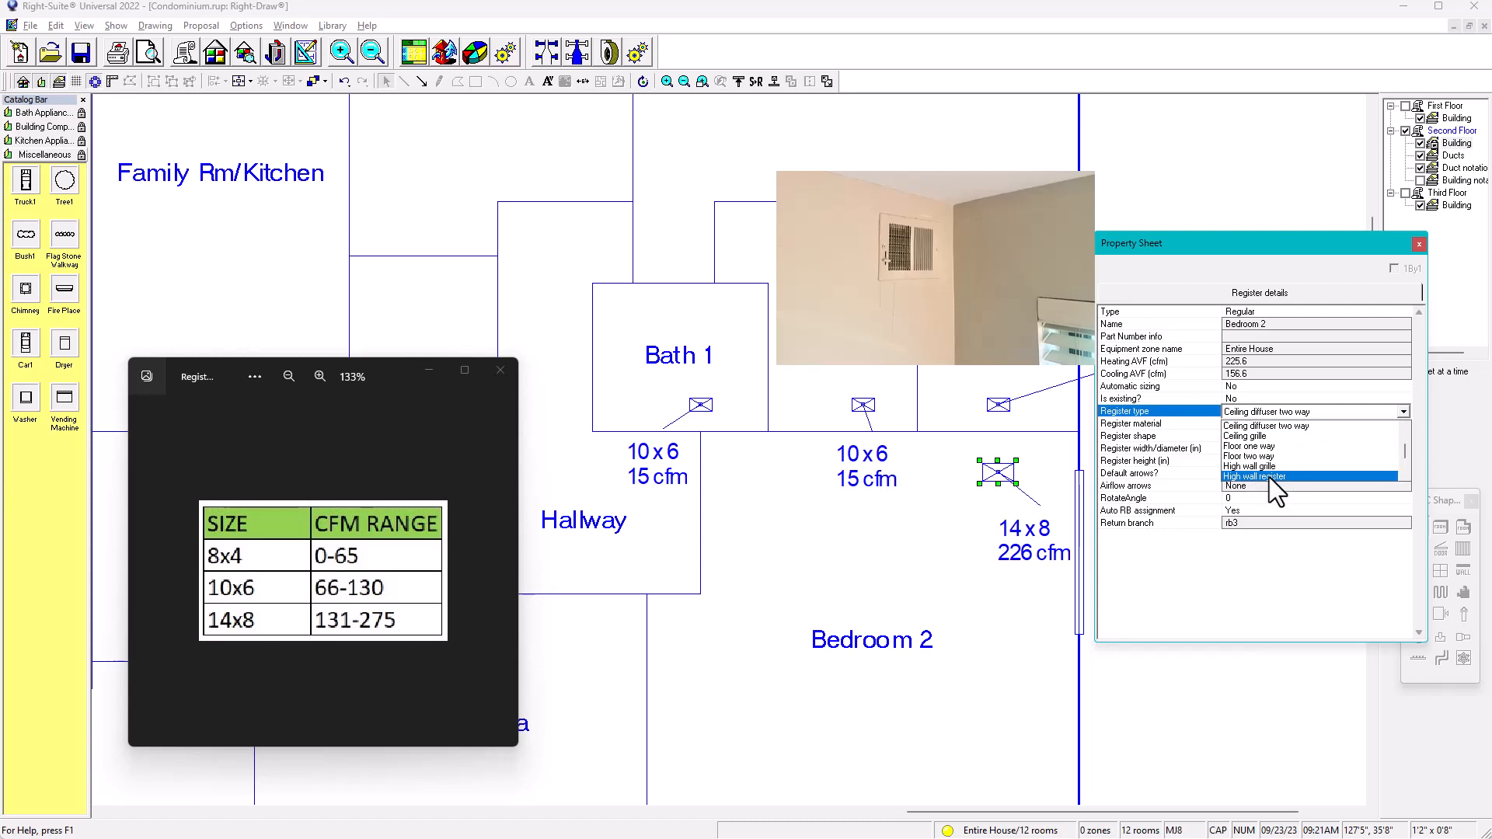
scroll(1269, 477, down, 1)
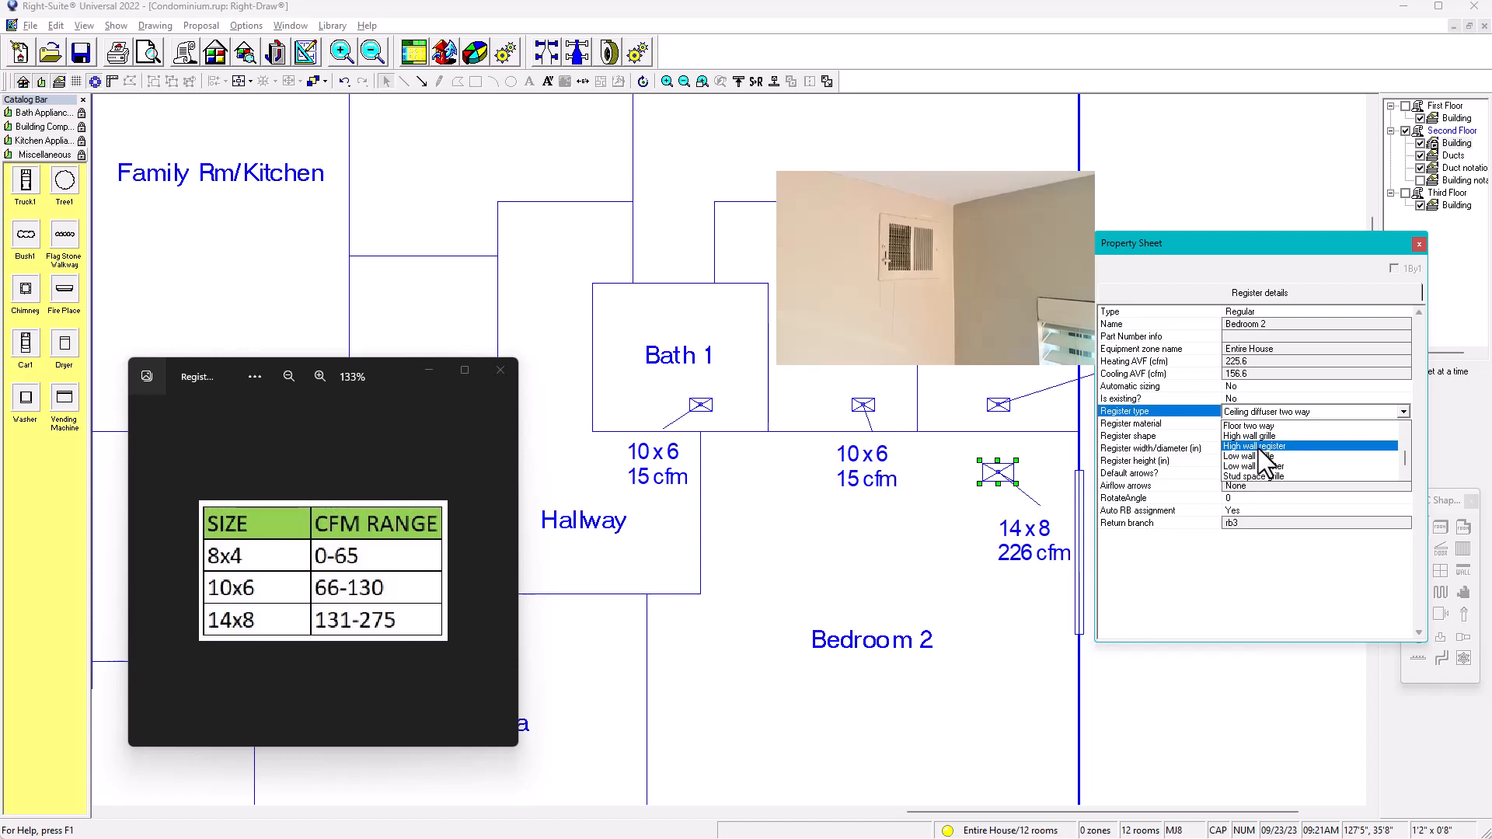
click(1258, 447)
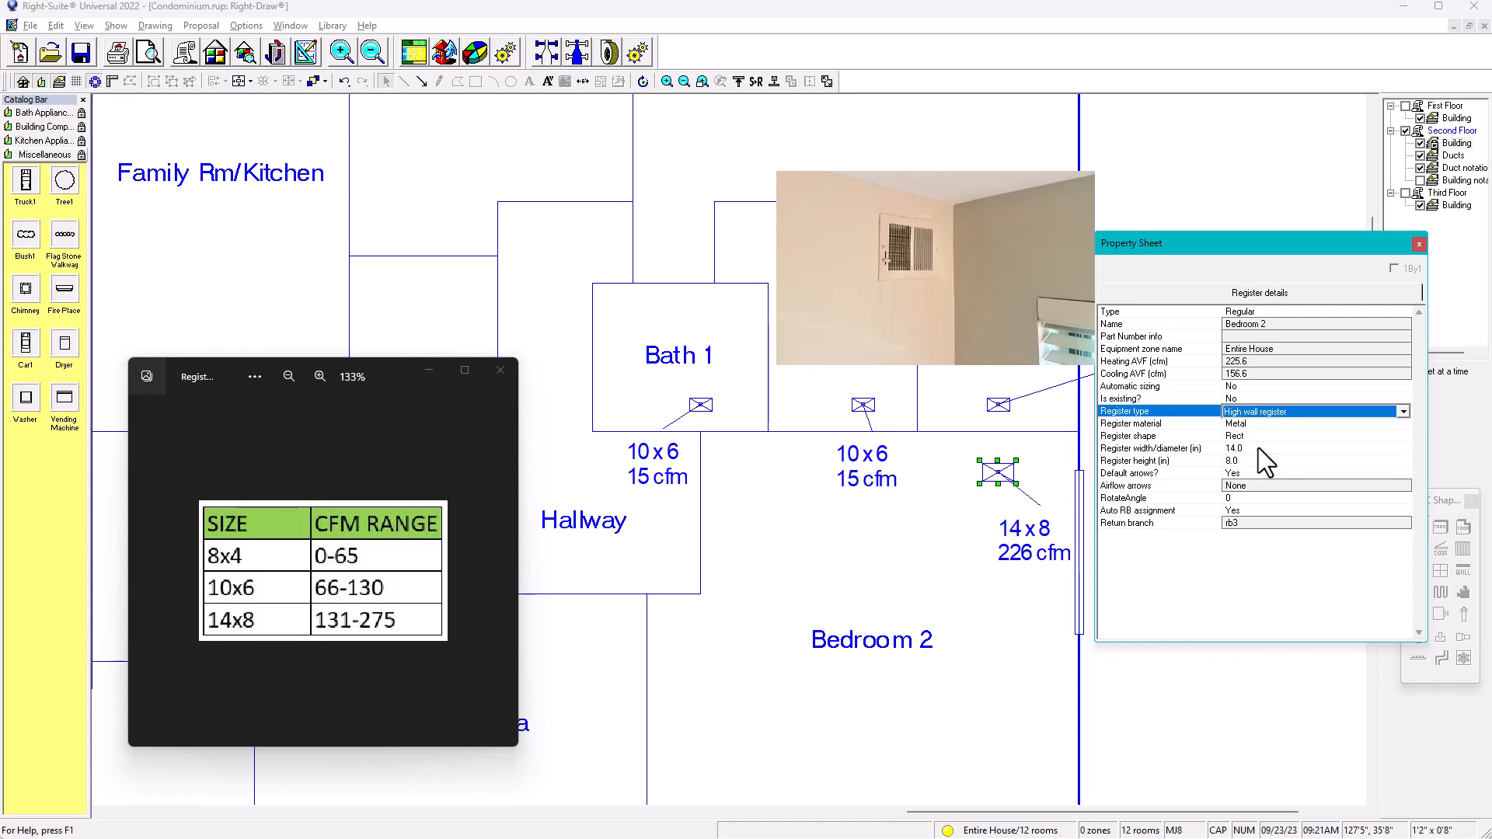
key(Return)
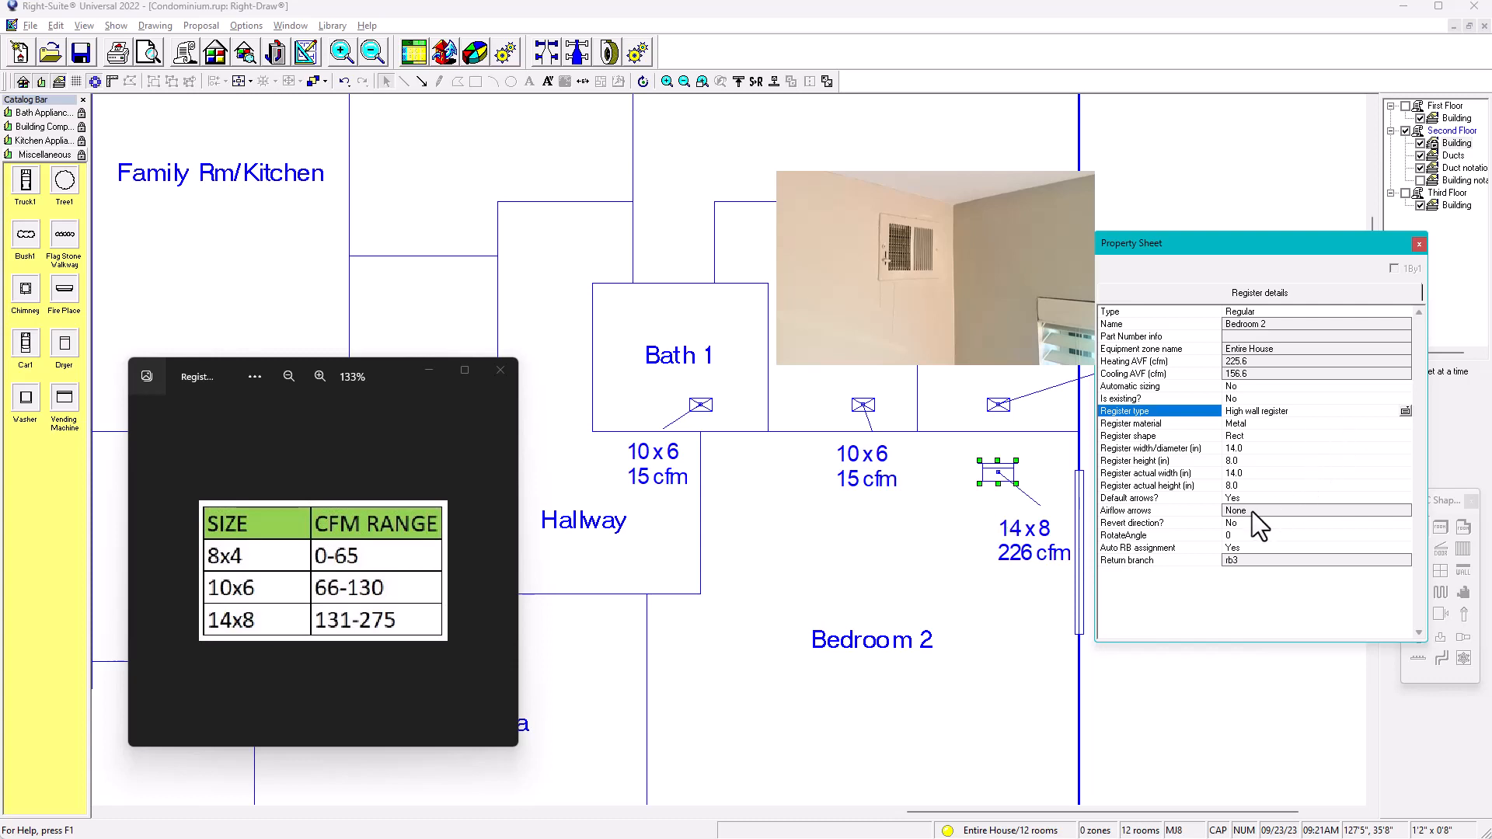
Turn off the Bedroom 2 register's default arrows and try the Right and Left airflow arrow directions
click(1231, 498)
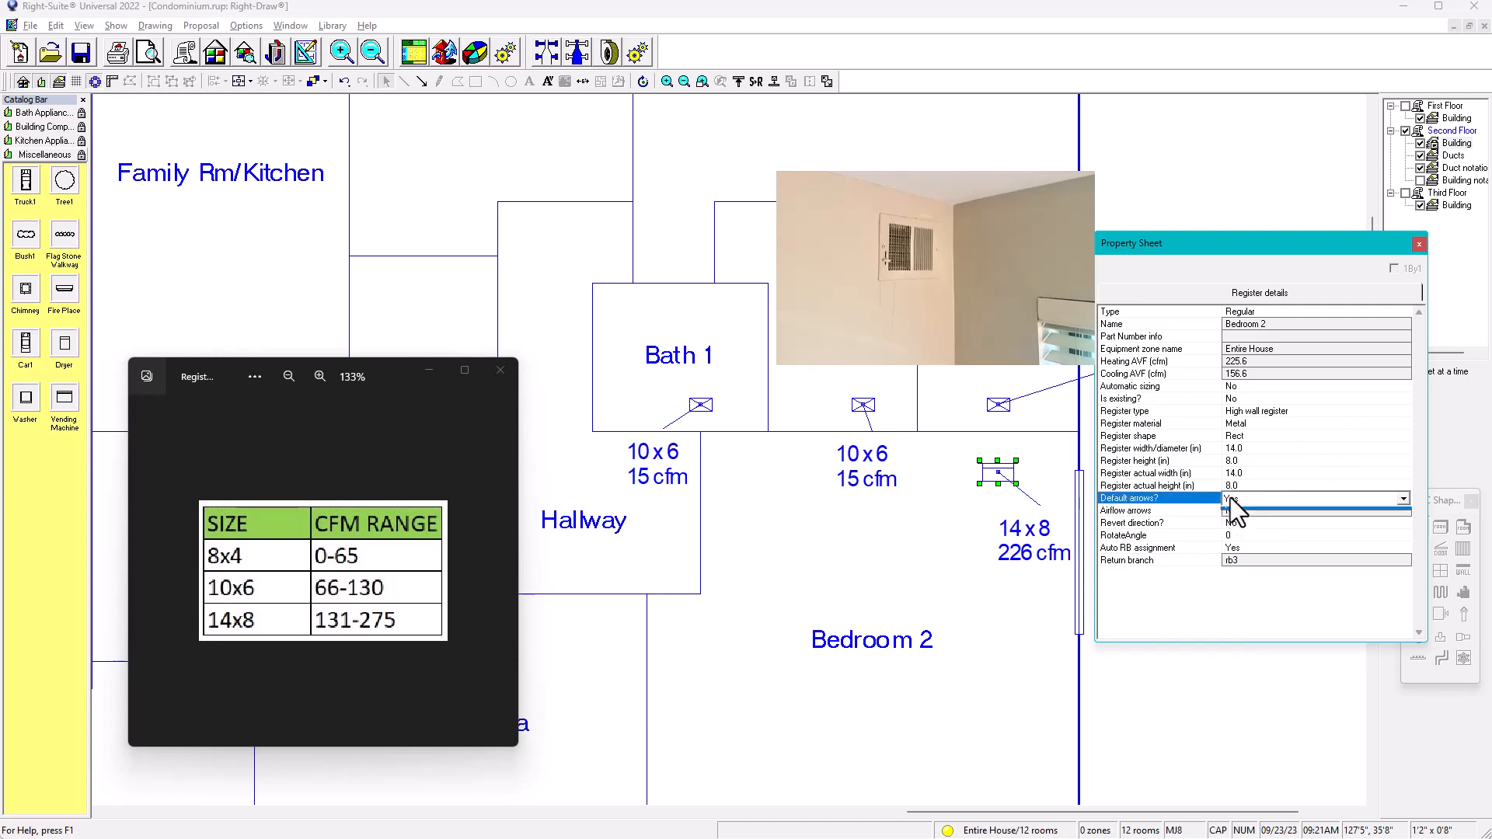
click(1239, 523)
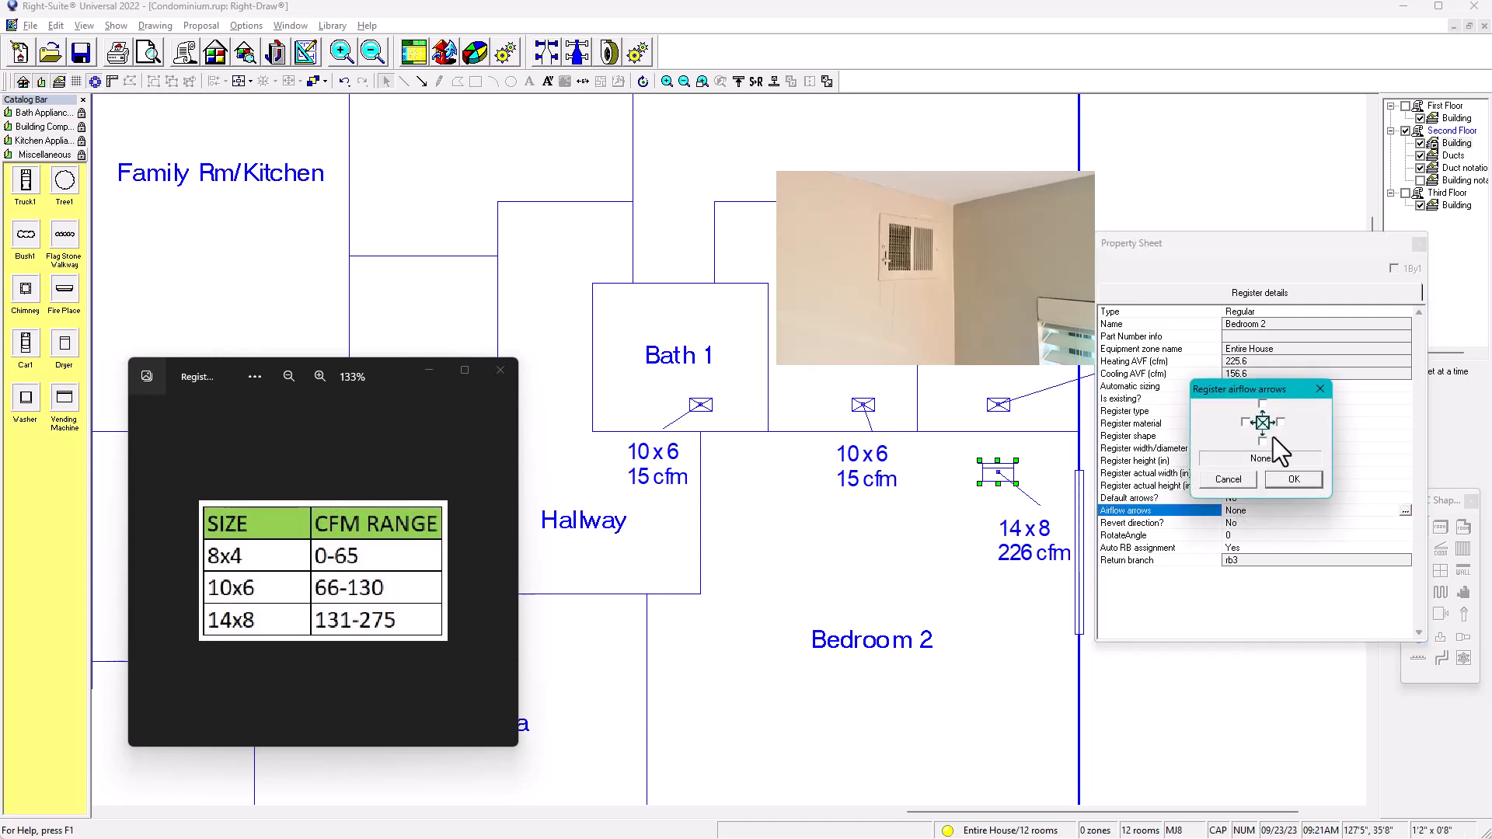
click(1291, 480)
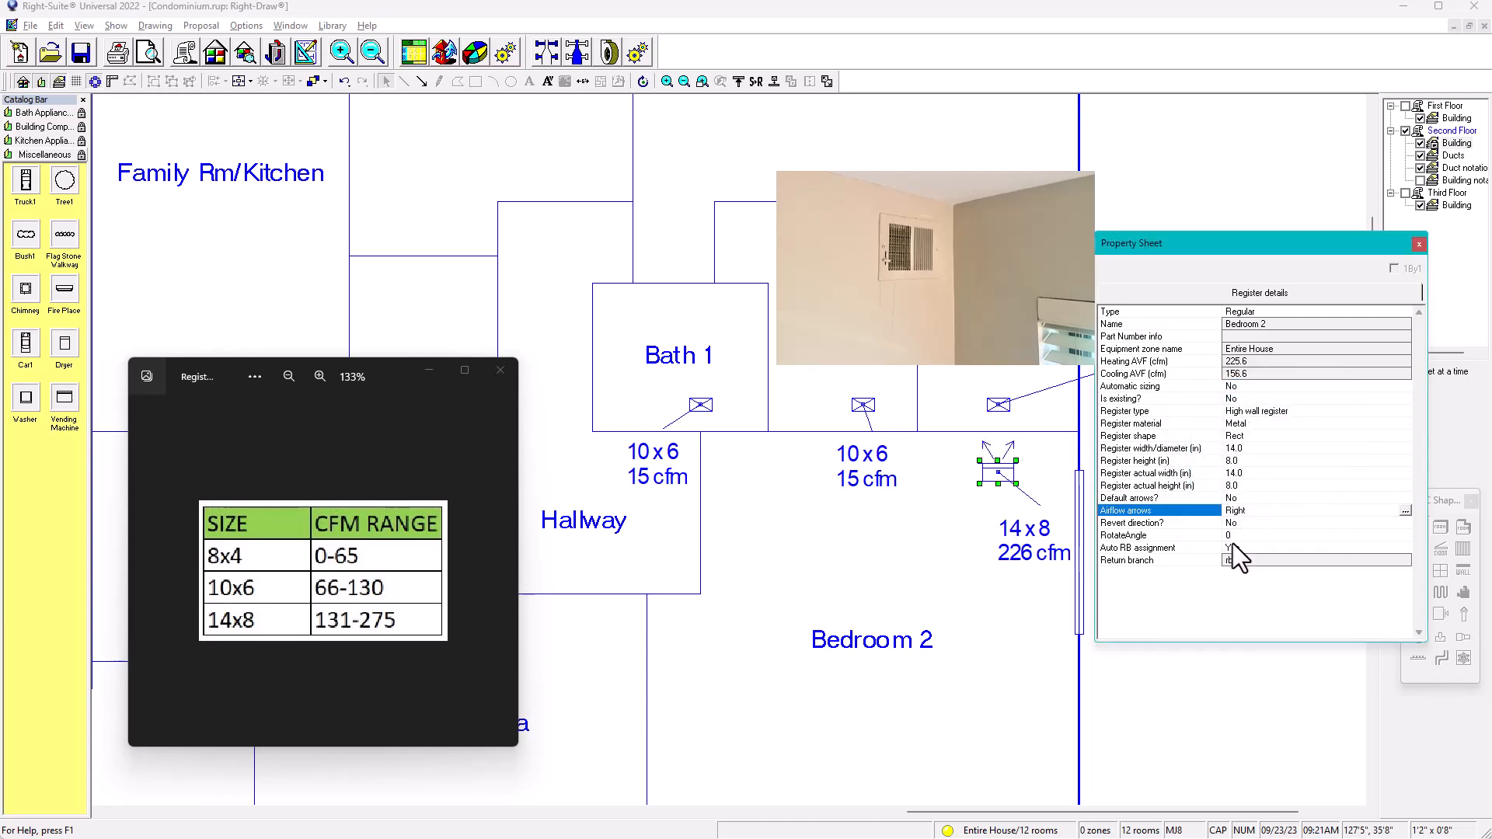
double_click(1241, 513)
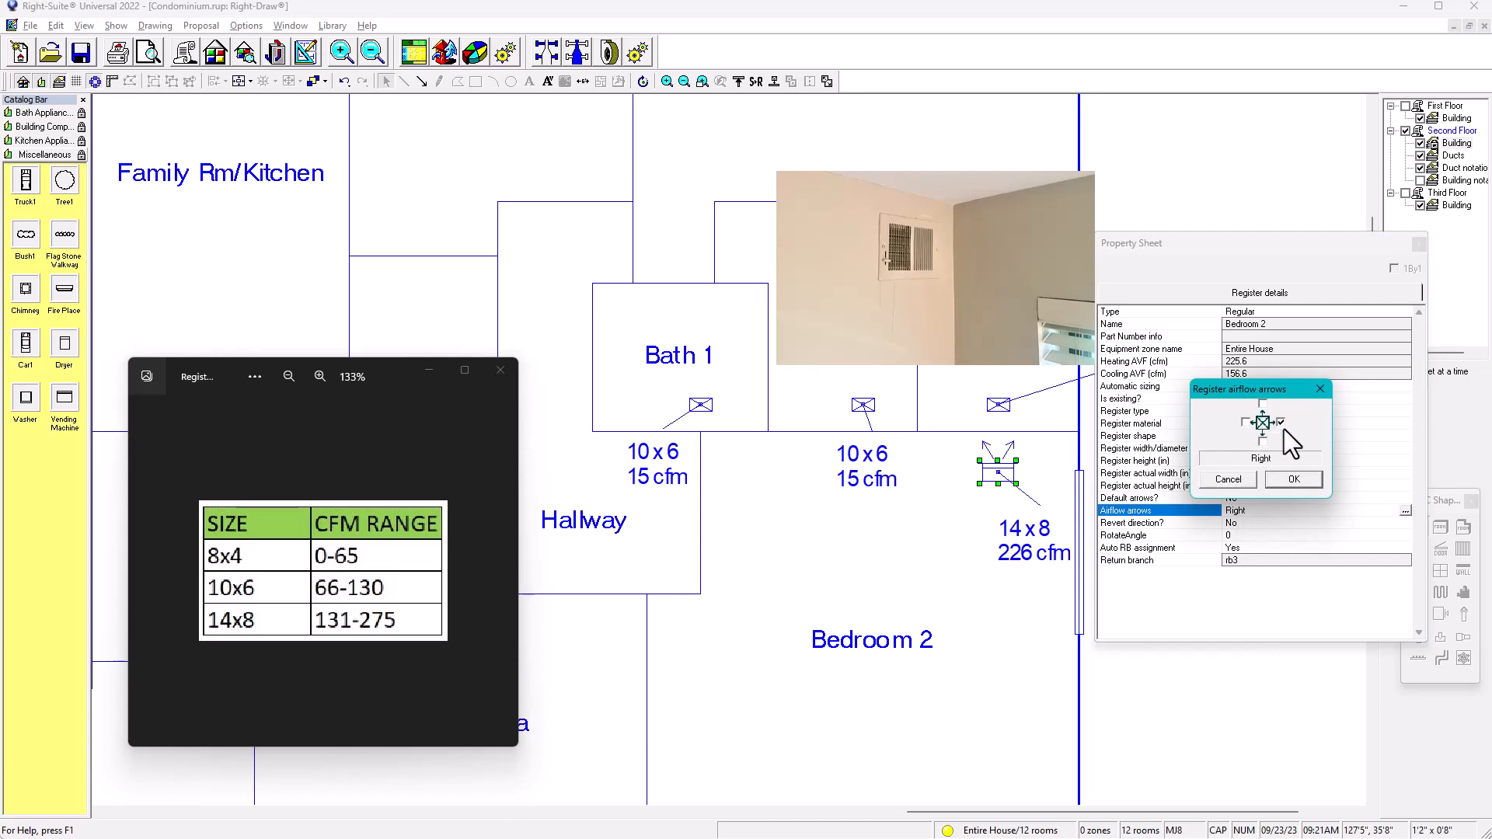
click(1280, 482)
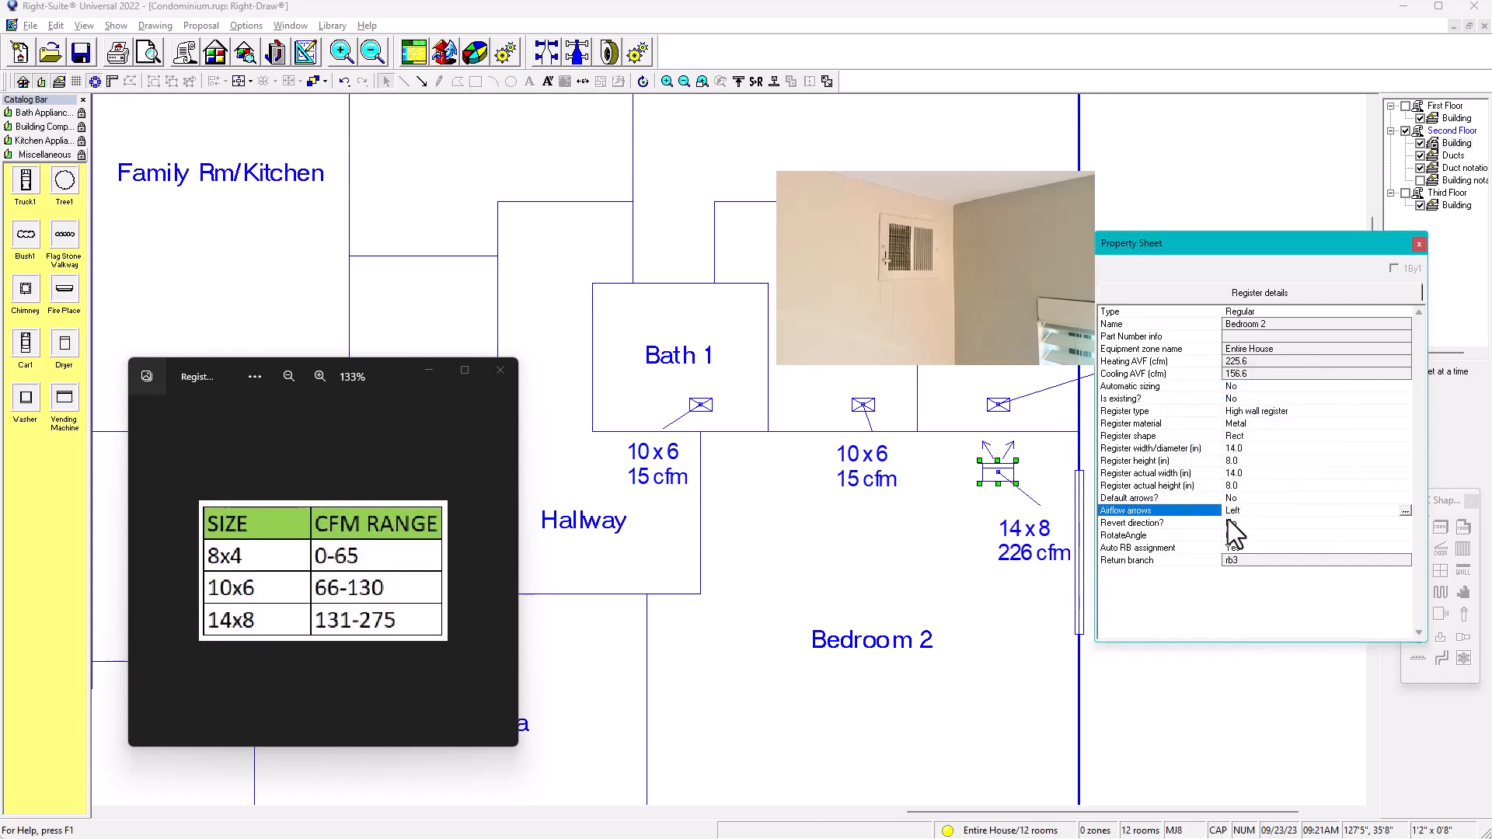
click(1418, 245)
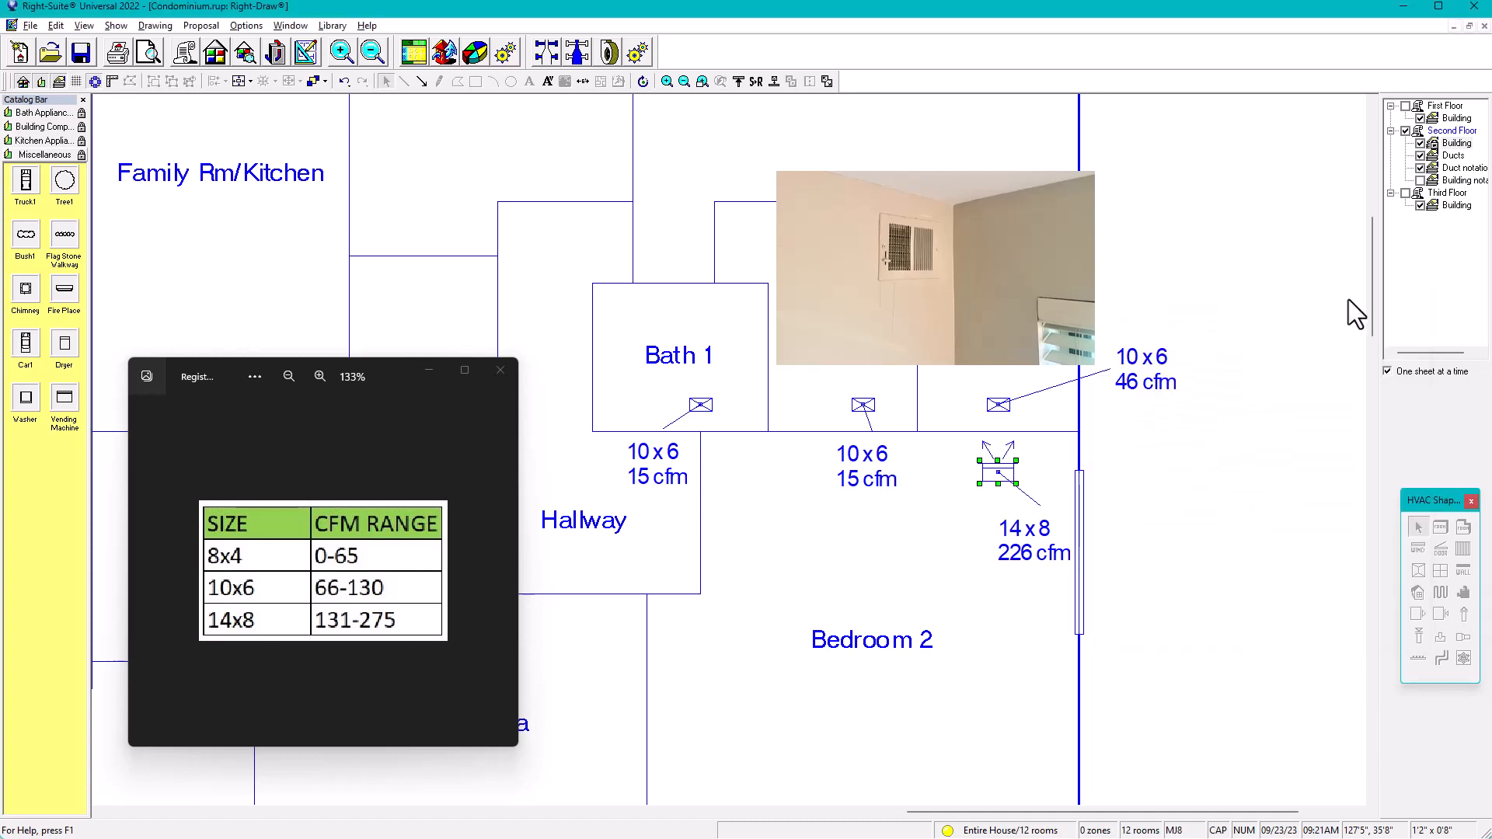
Change the Bedroom 2 register from a two-way ceiling diffuser to a High wall register
double_click(1003, 473)
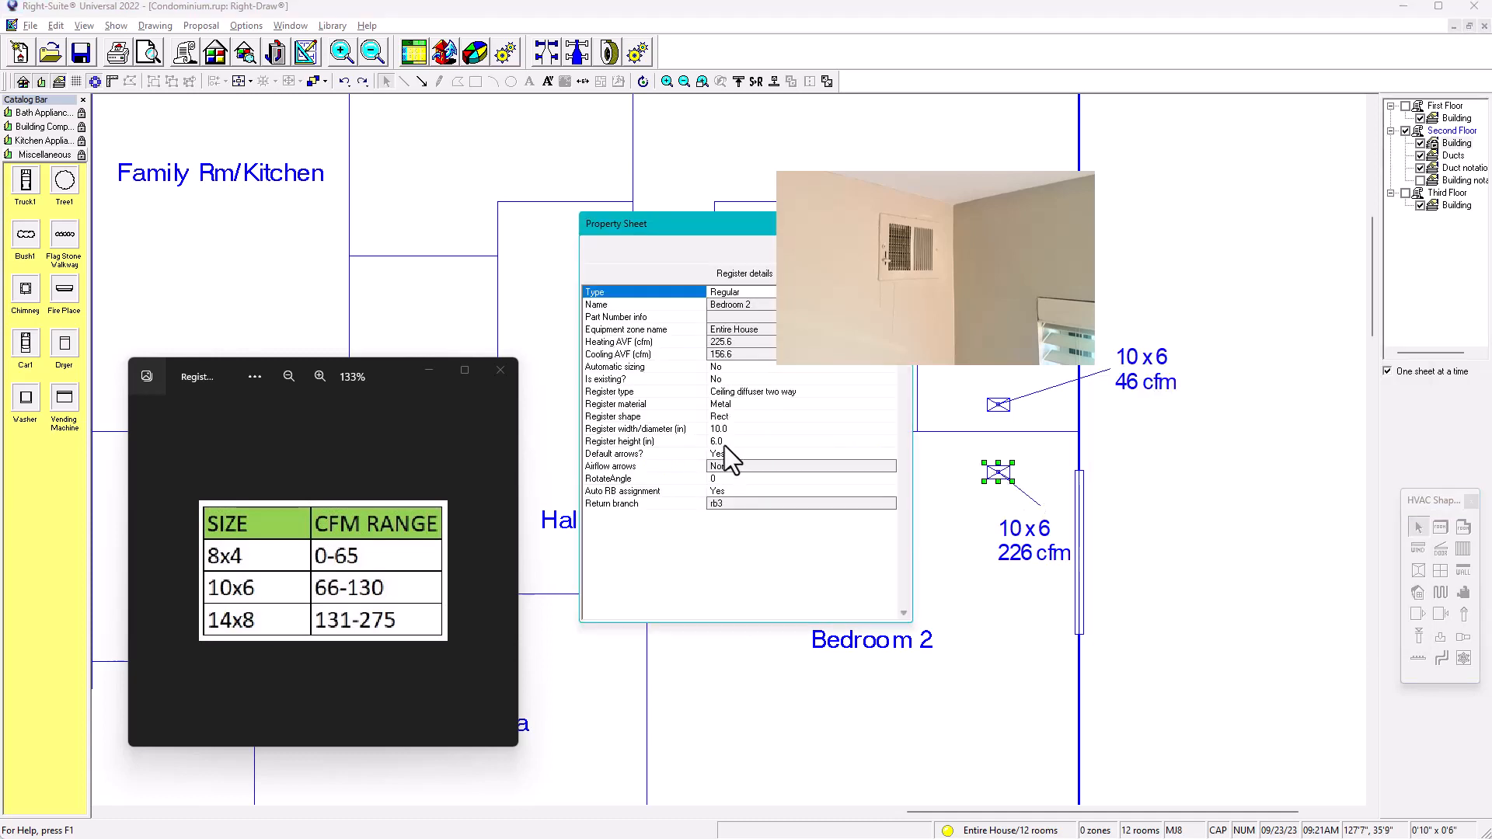
click(738, 391)
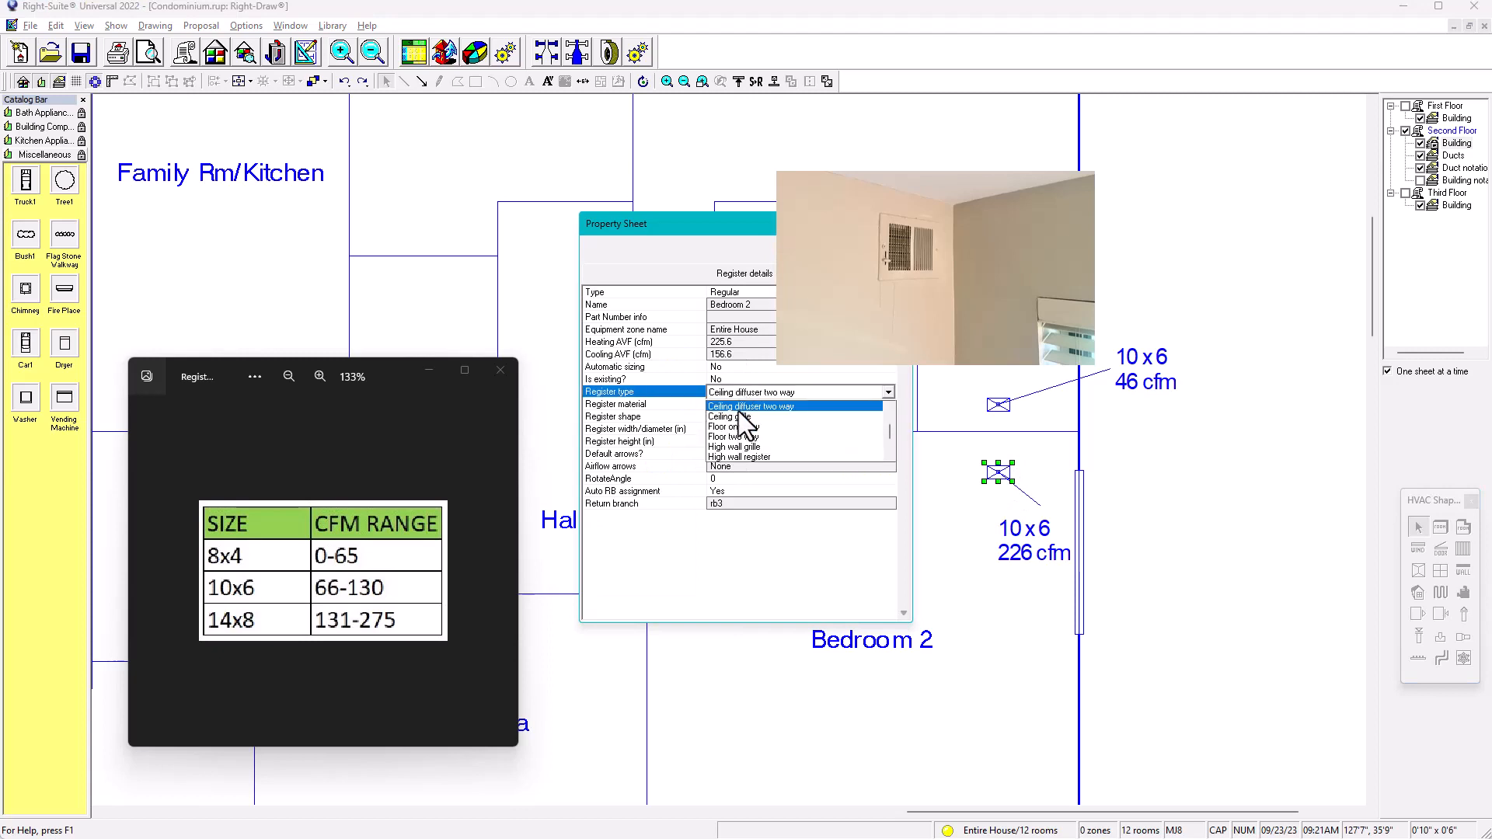
click(734, 457)
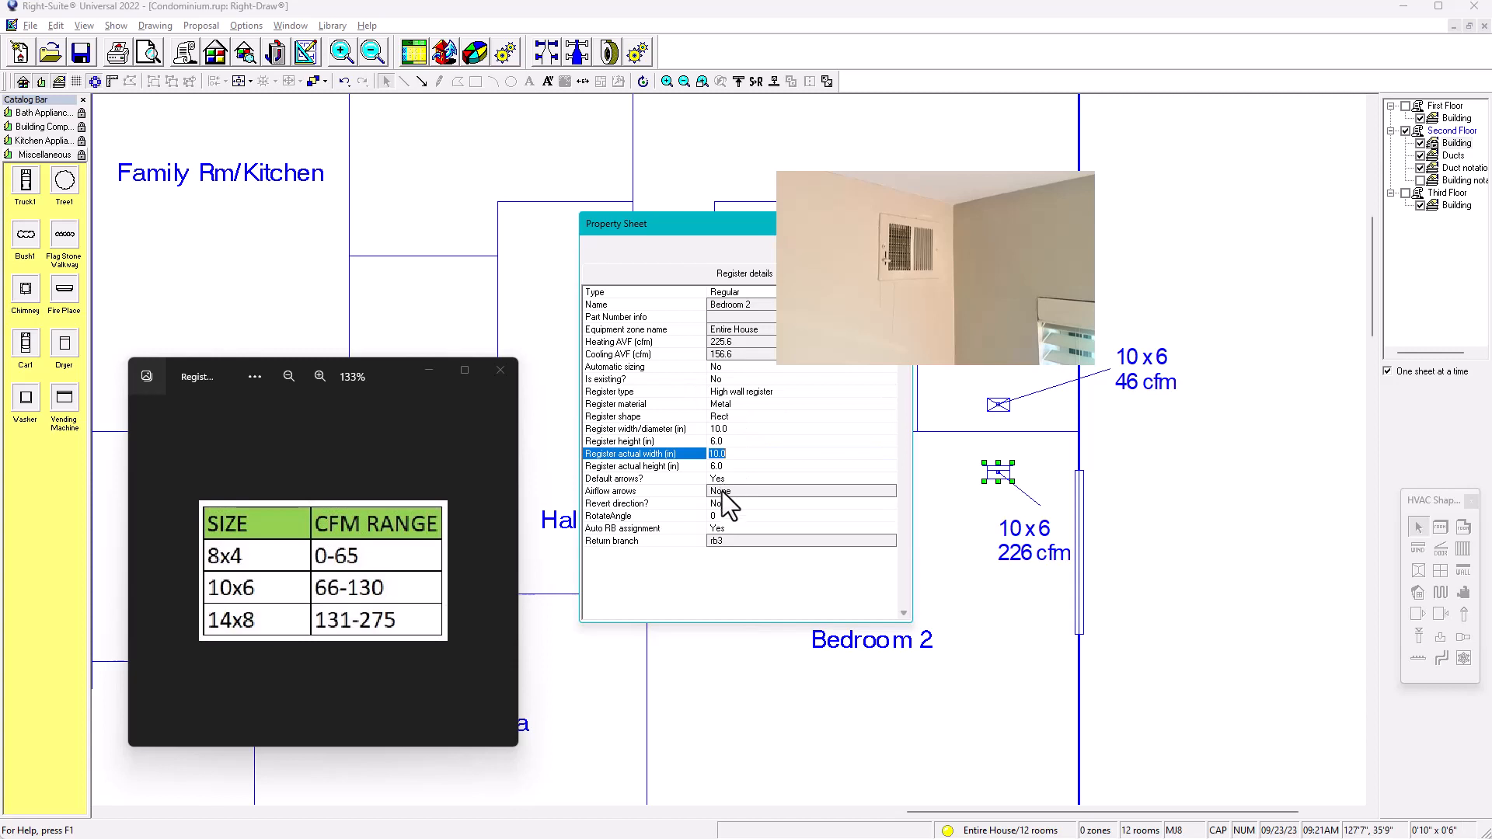
Set the Bedroom 2 register's default arrows to No and its airflow arrows to Bottom
click(722, 493)
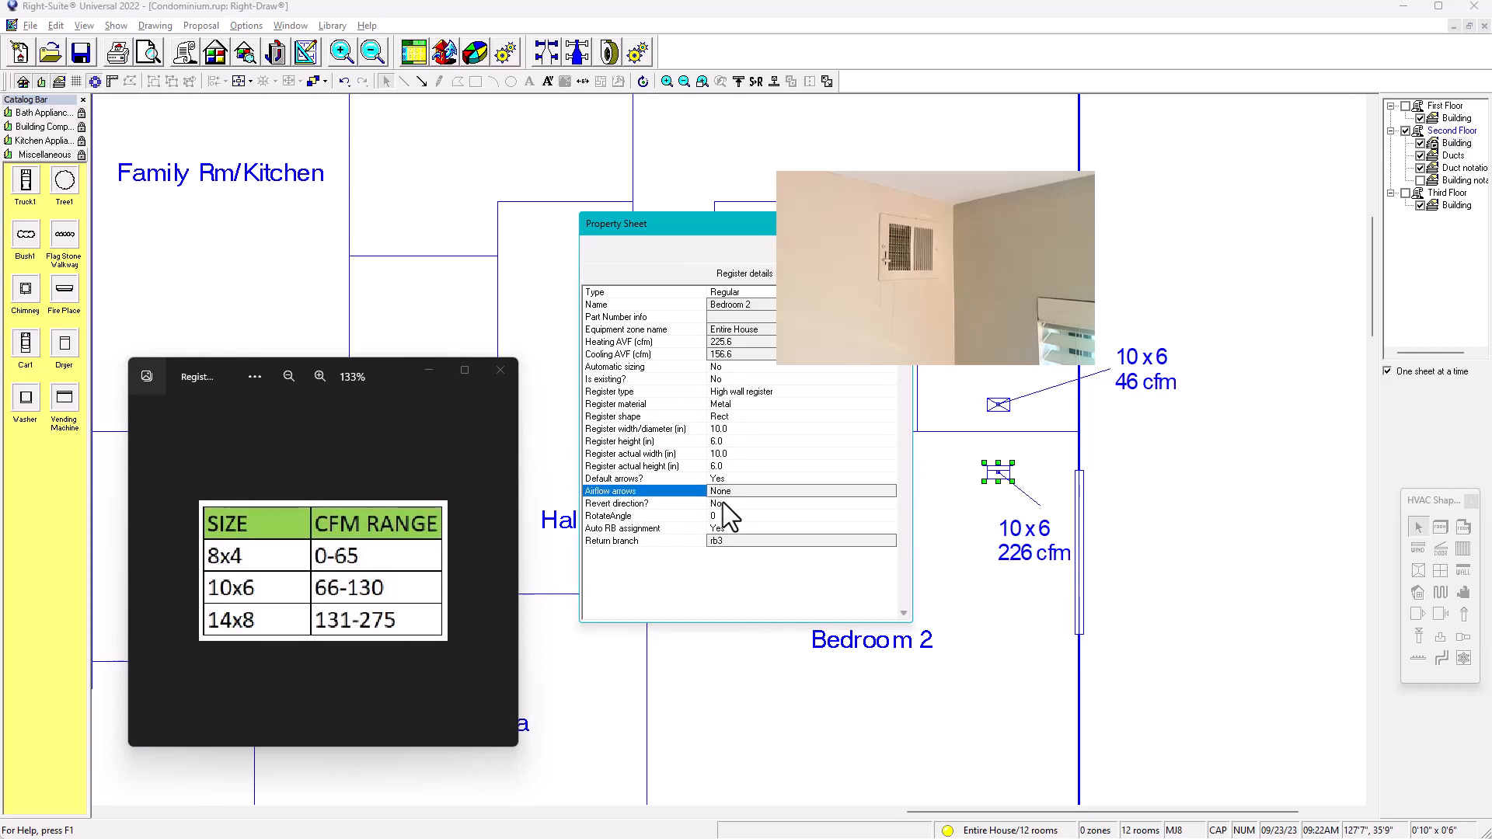
click(721, 479)
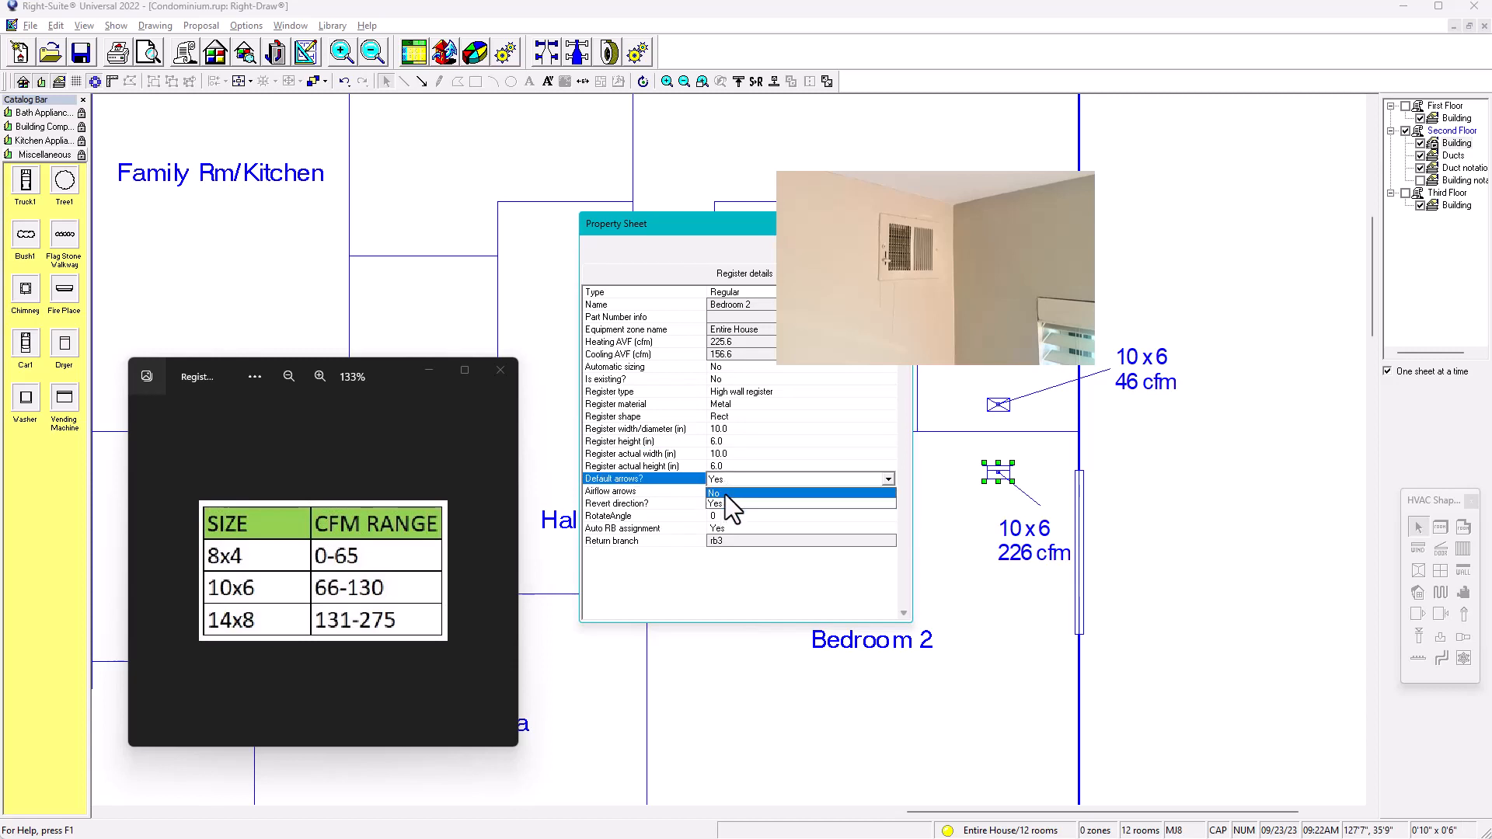
click(724, 494)
click(722, 492)
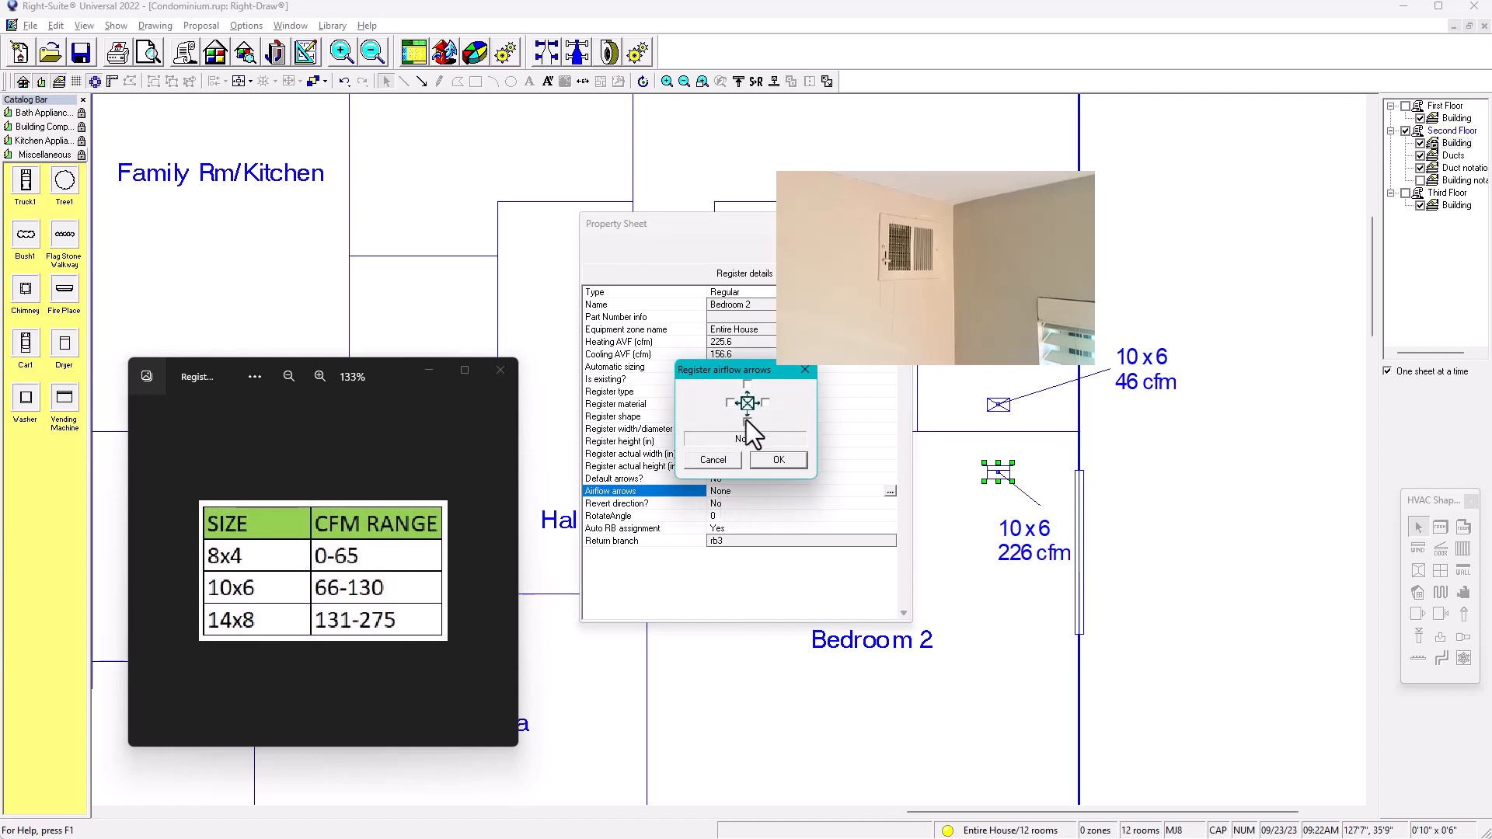
click(776, 457)
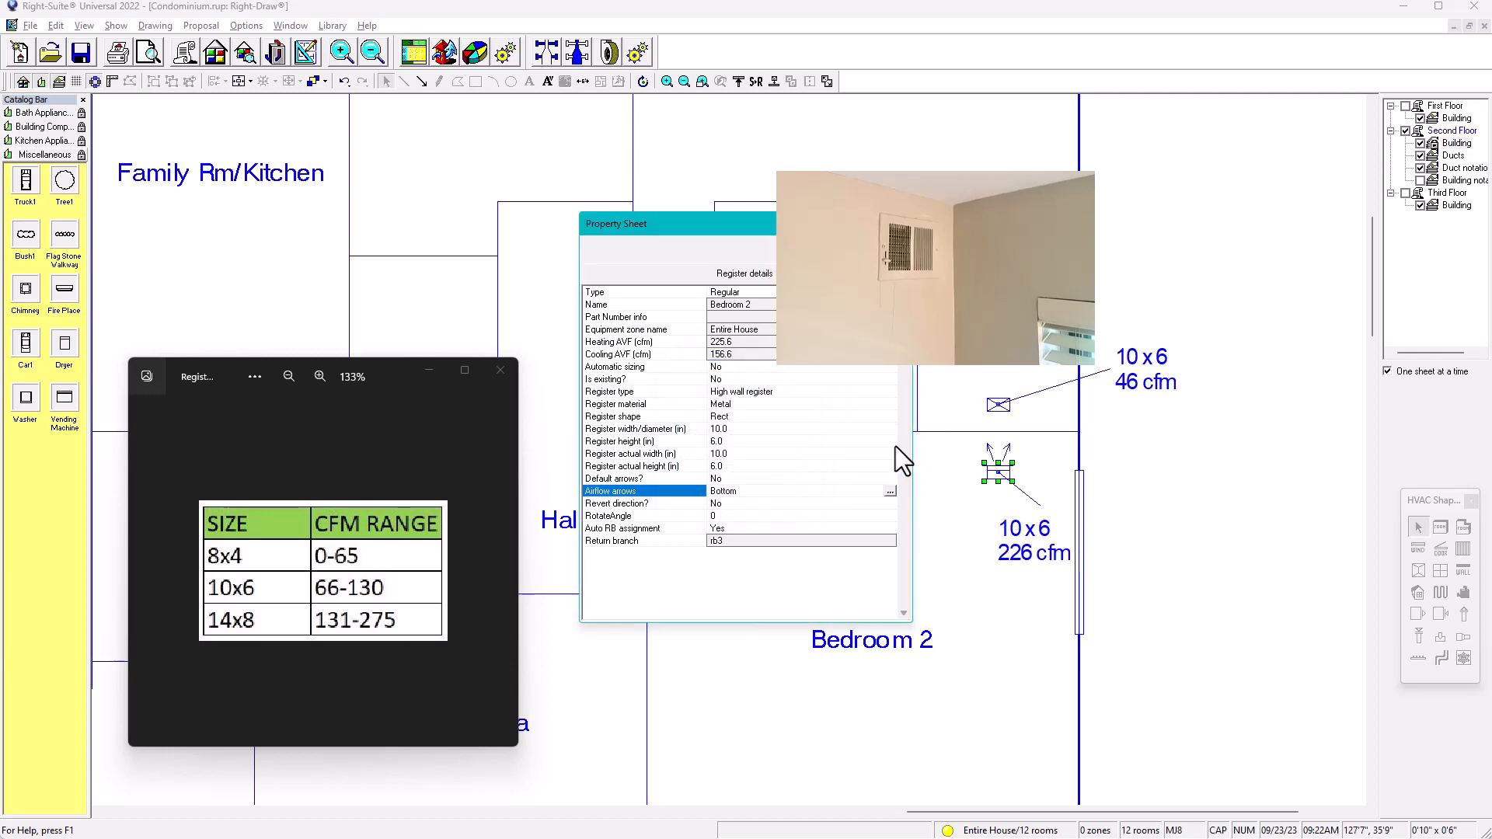
Set the Bedroom 2 register's rotation angle to 180 and close its properties
click(702, 516)
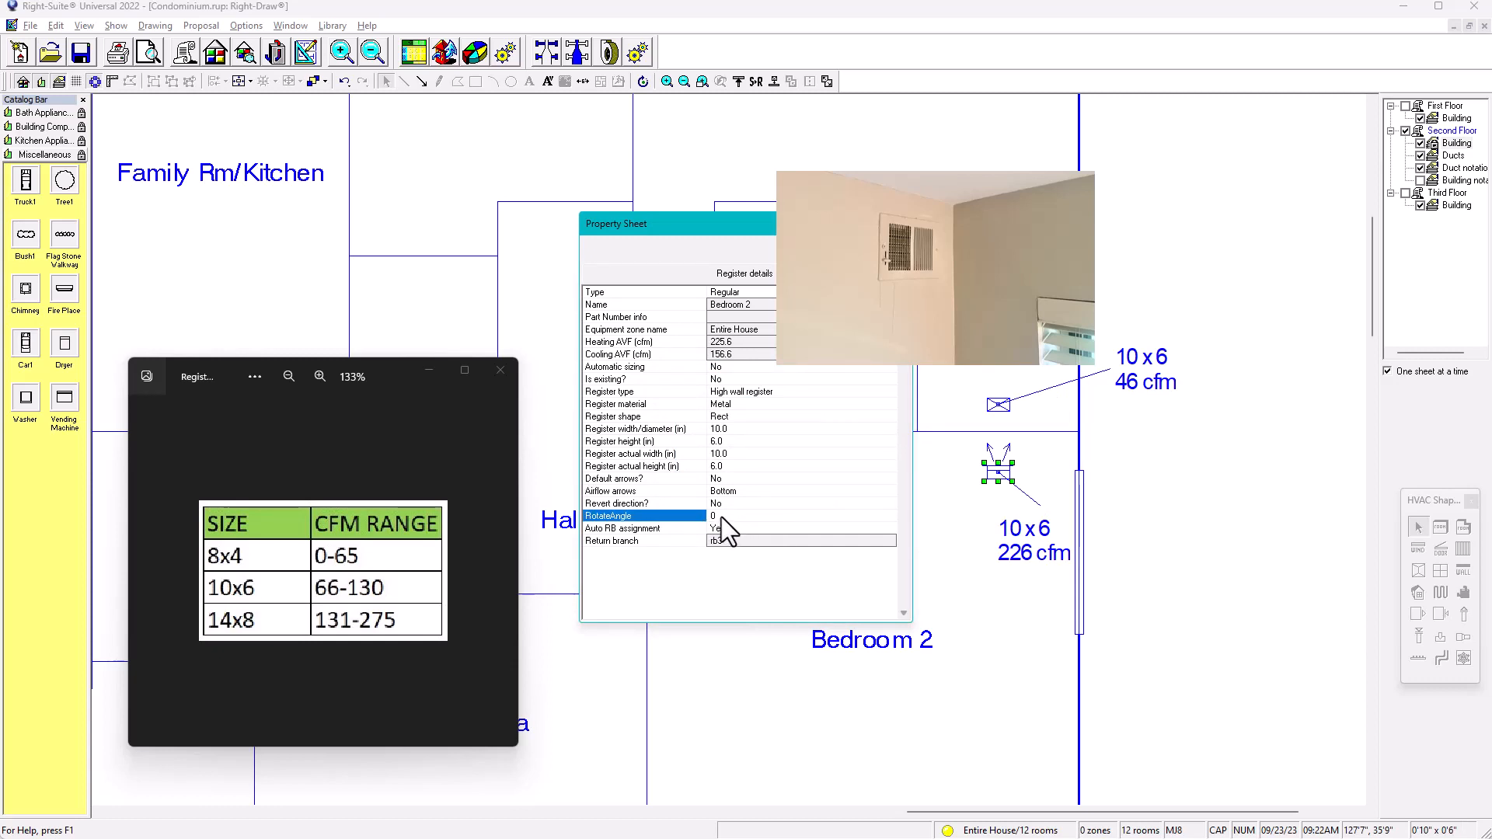
text(180)
key(Return)
click(962, 432)
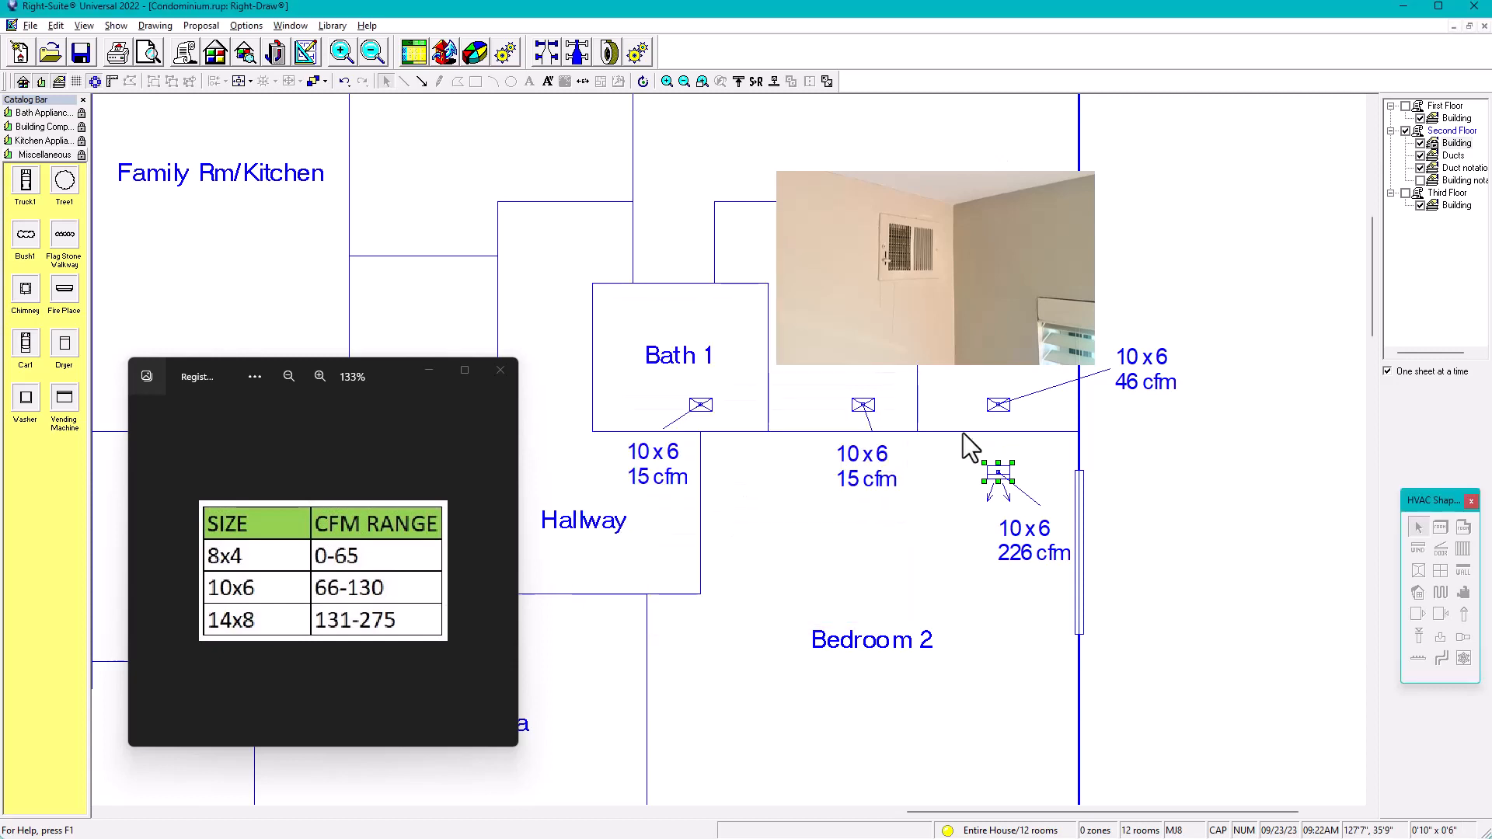
Nudge the Bedroom 2 register upward on the plan until it sits close beneath the Closet wall
drag(971, 449, 1032, 510)
key(Up)
key(Down)
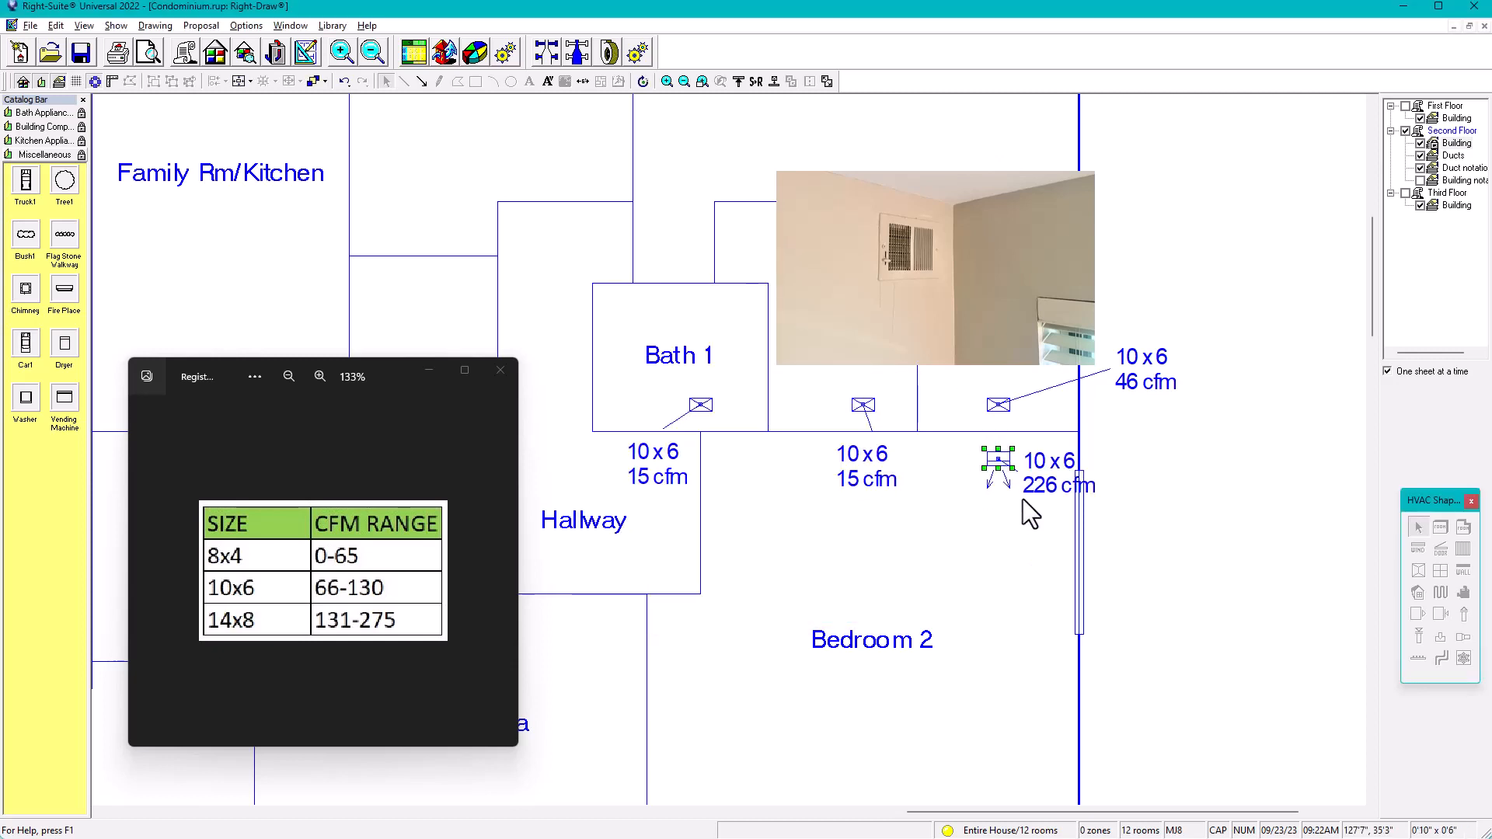
key(Up)
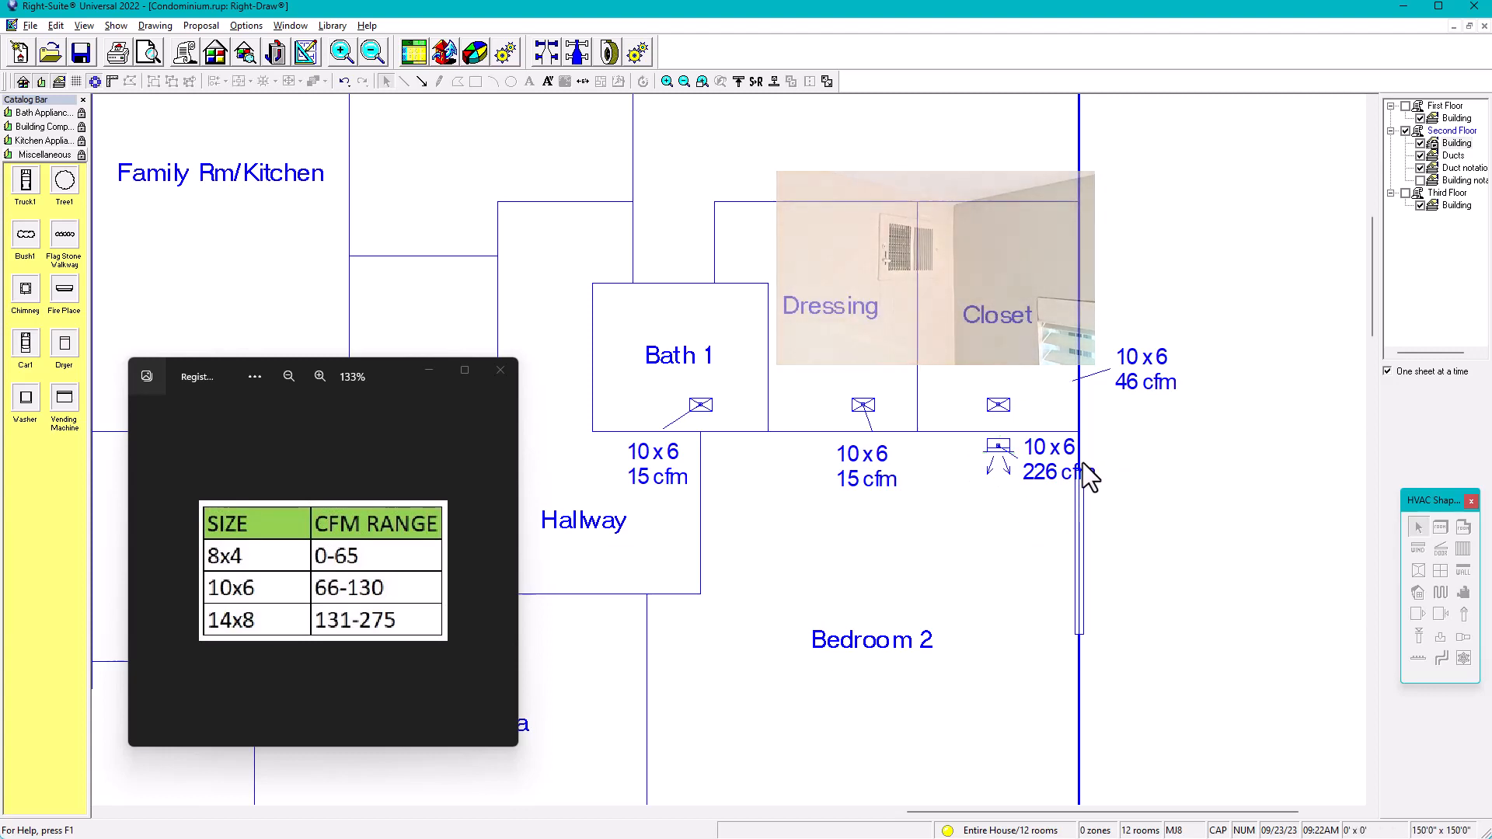
Move the Bedroom 2 register's size and airflow label beyond the exterior wall and deselect it
click(1053, 466)
drag(1063, 492, 1138, 486)
click(1029, 543)
scroll(984, 446, up, 1)
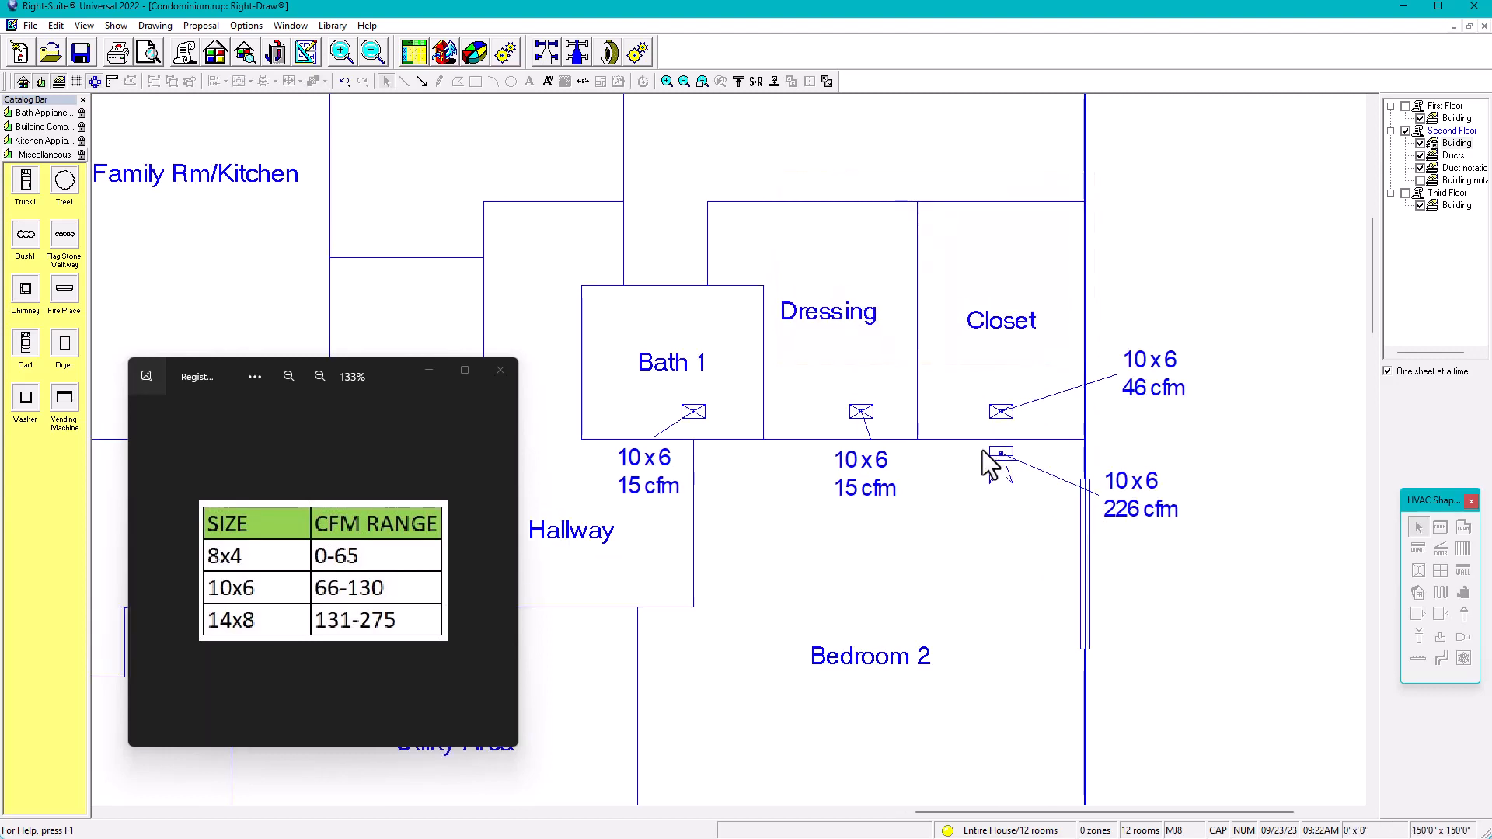
Set the Bedroom 2 high wall register's width to 14 in and height to 8 in
middle_drag(934, 507, 1052, 474)
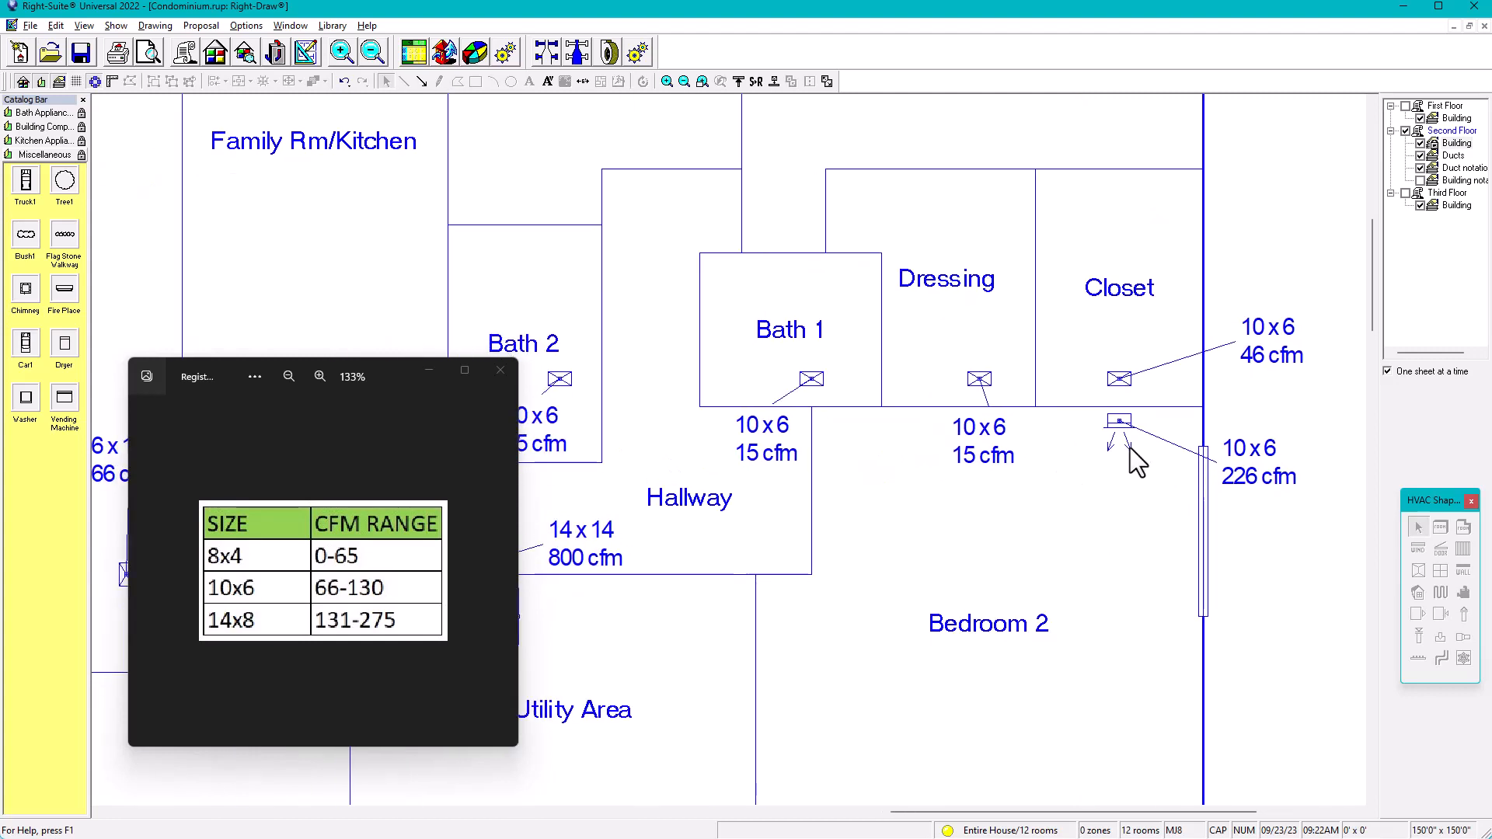
scroll(1126, 441, up, 1)
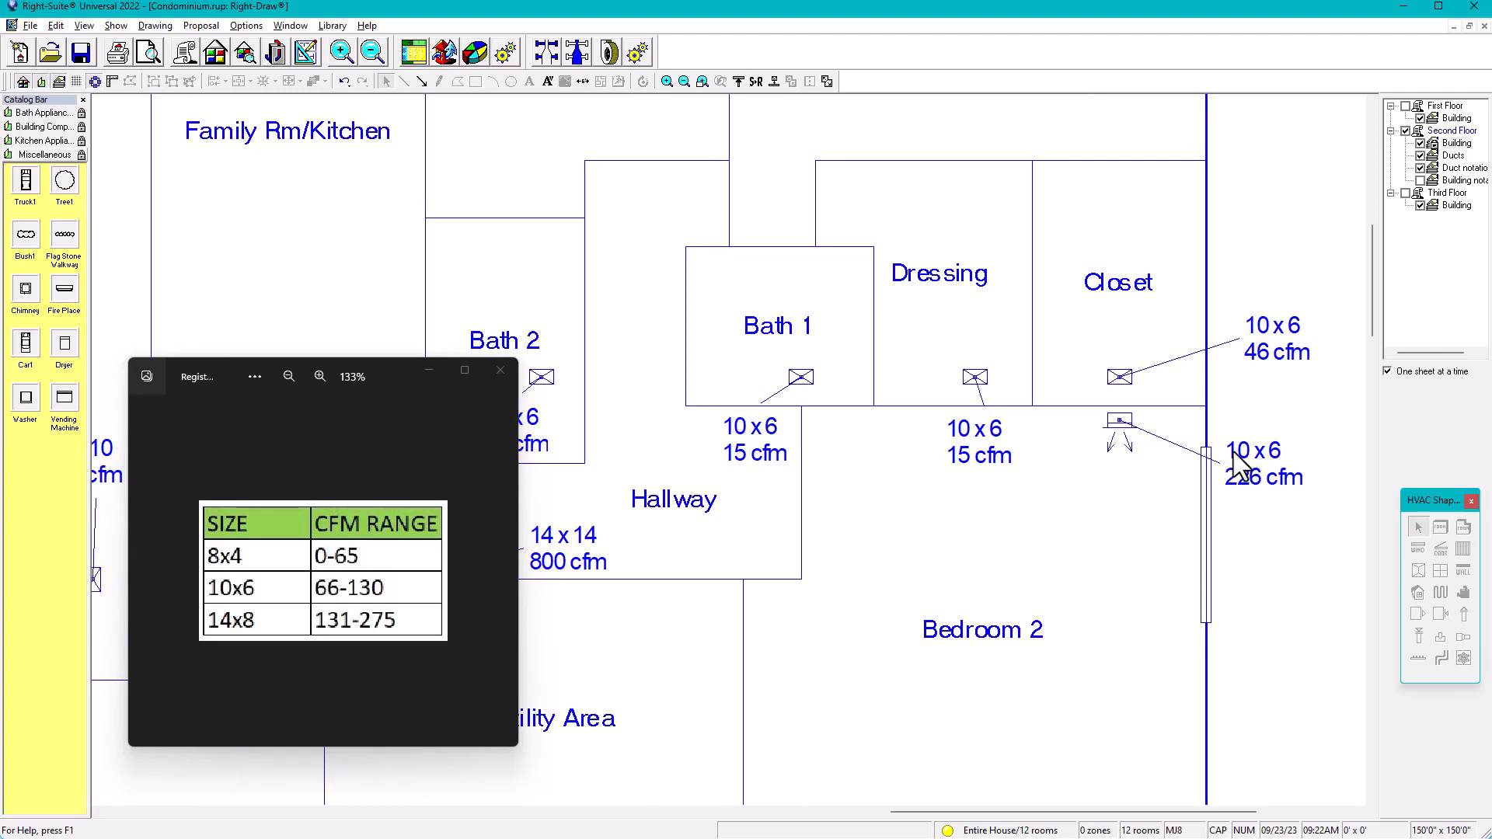
double_click(1112, 422)
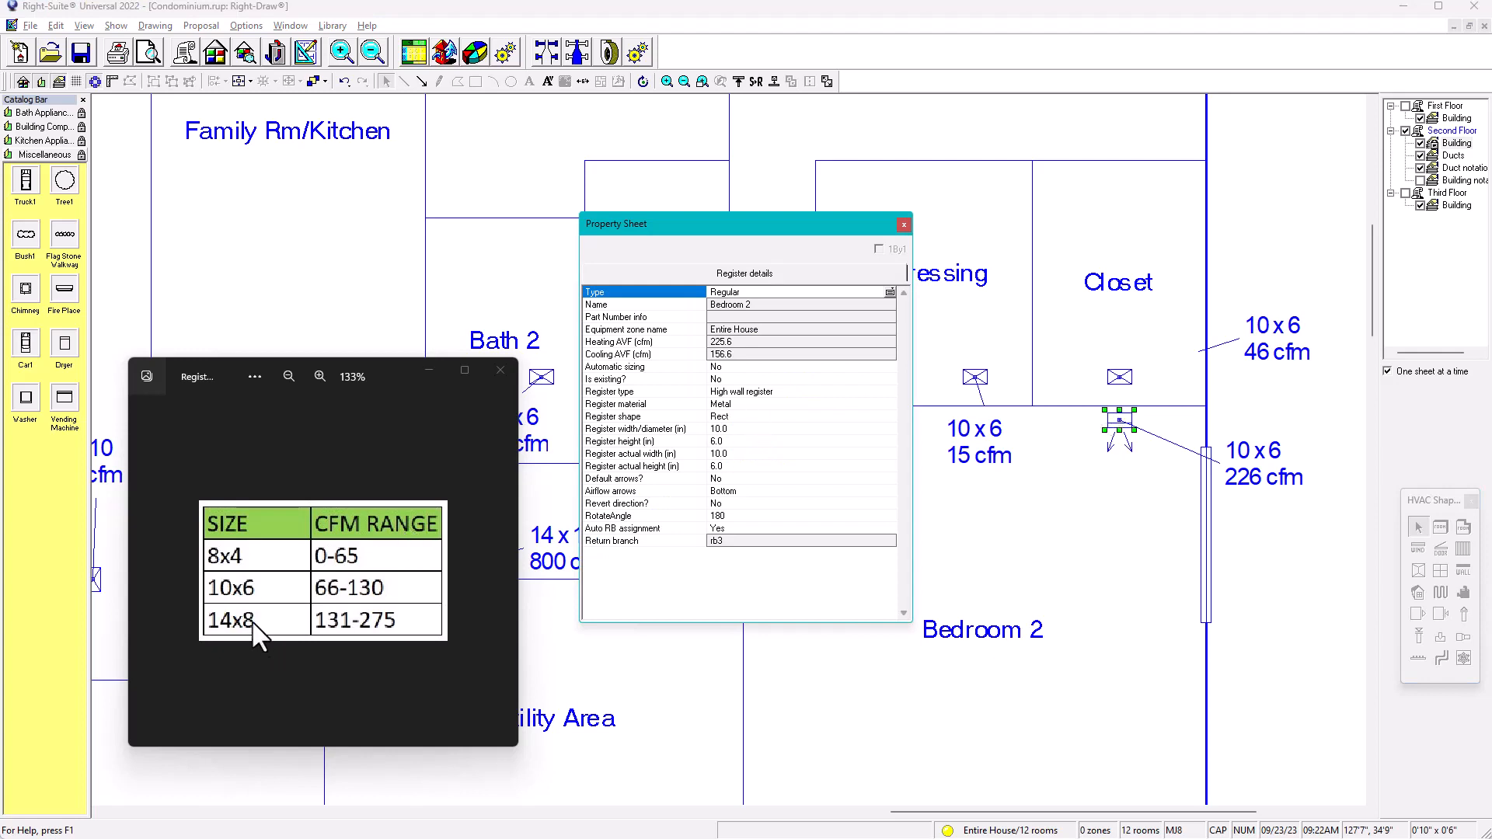
click(735, 432)
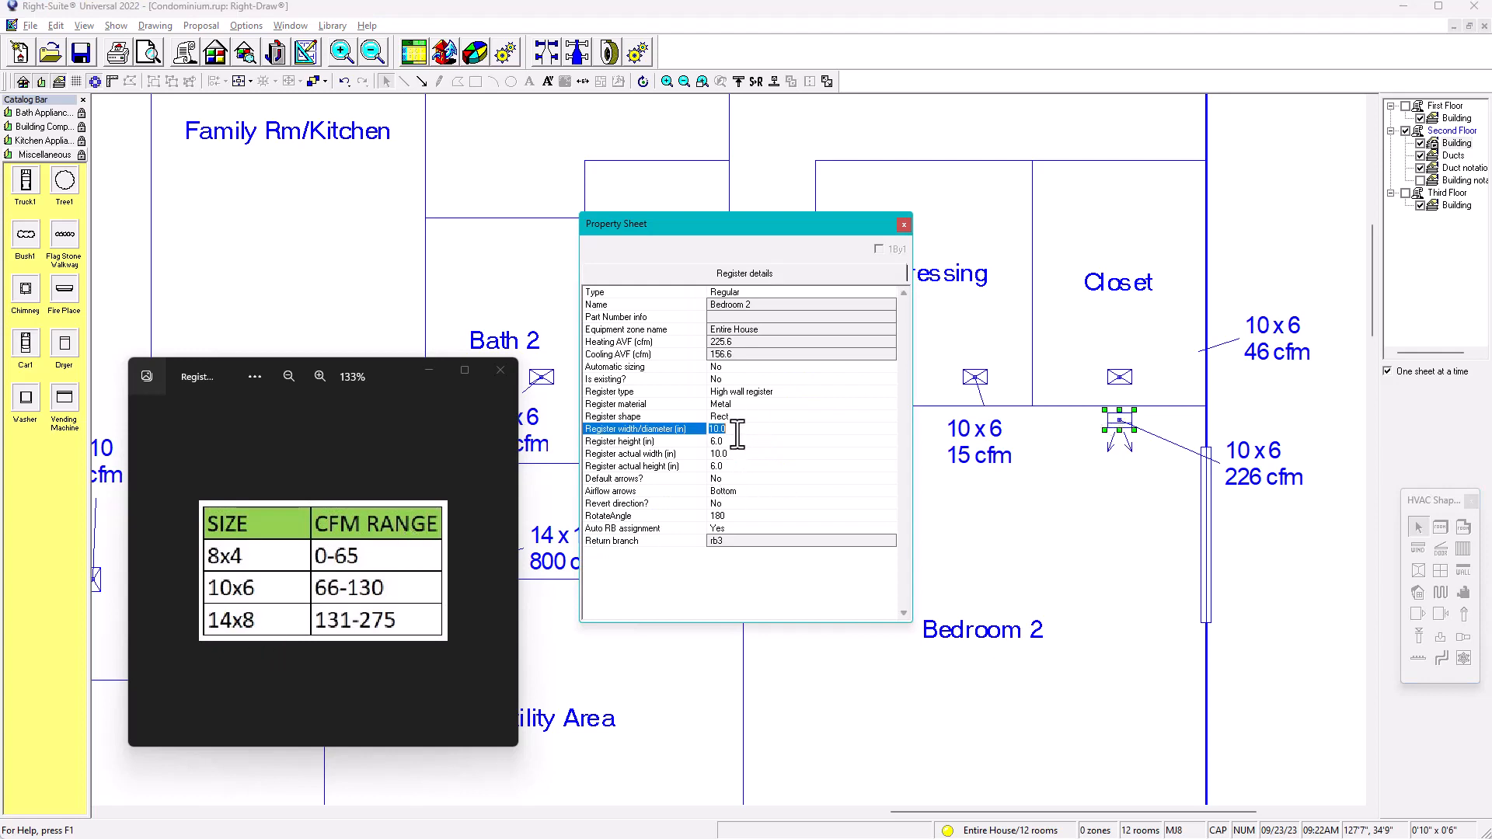
text(14)
click(731, 442)
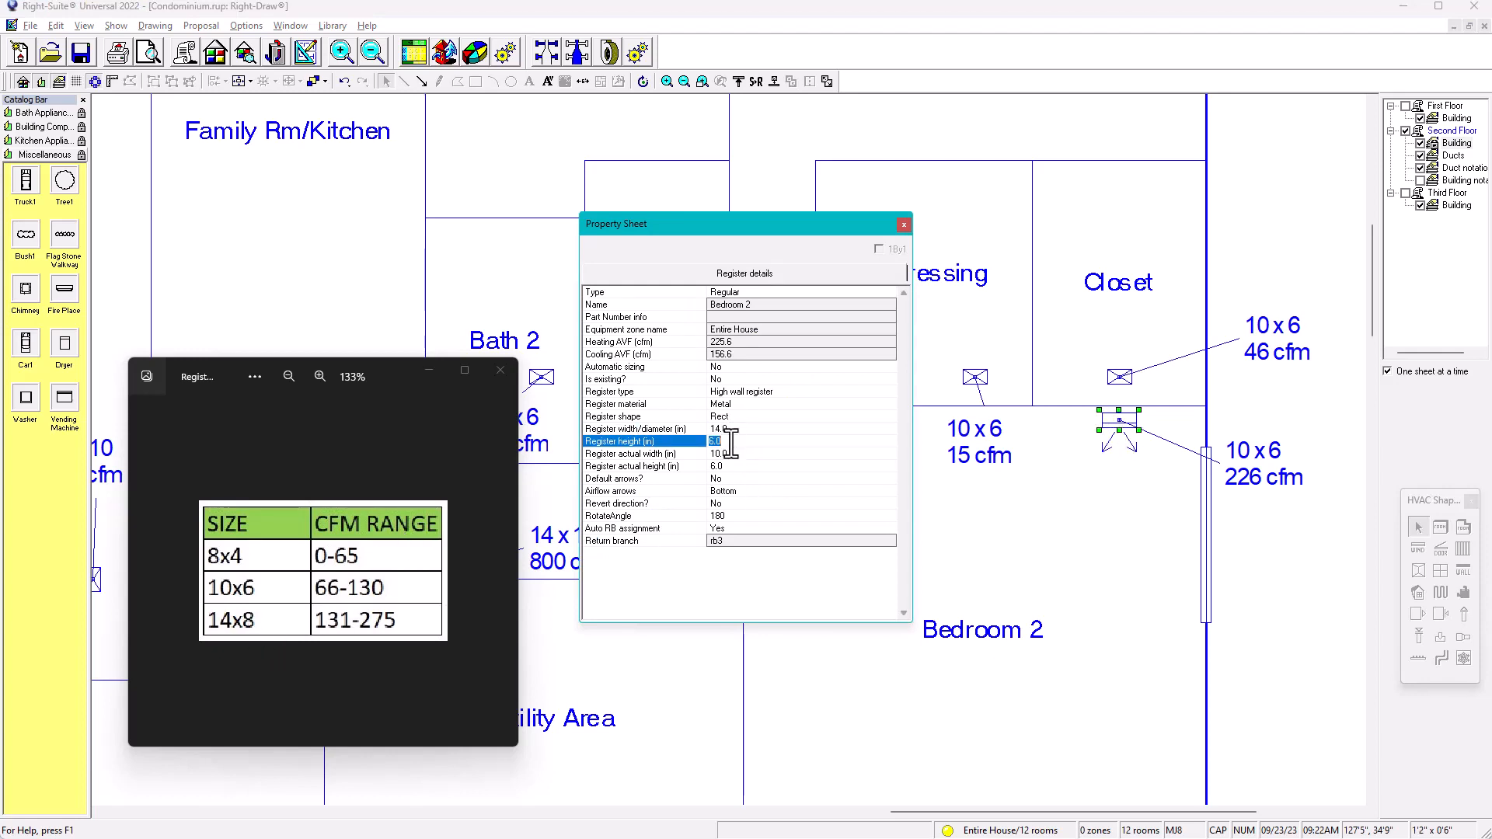
text(8)
key(Return)
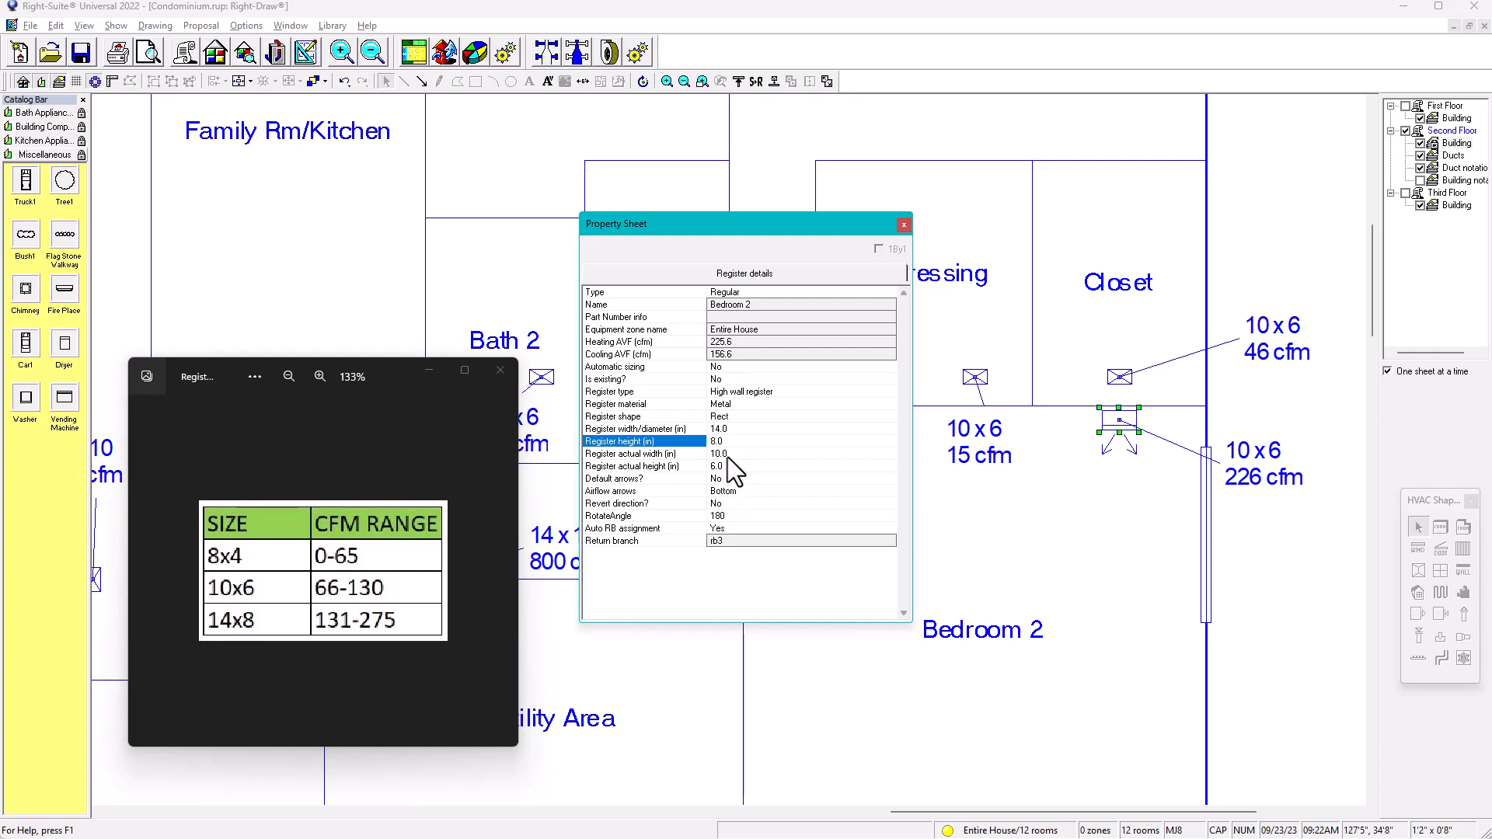
Set the Bedroom 2 register's actual width to 14 in and actual height to 8 in, and close its properties
click(727, 455)
text(14)
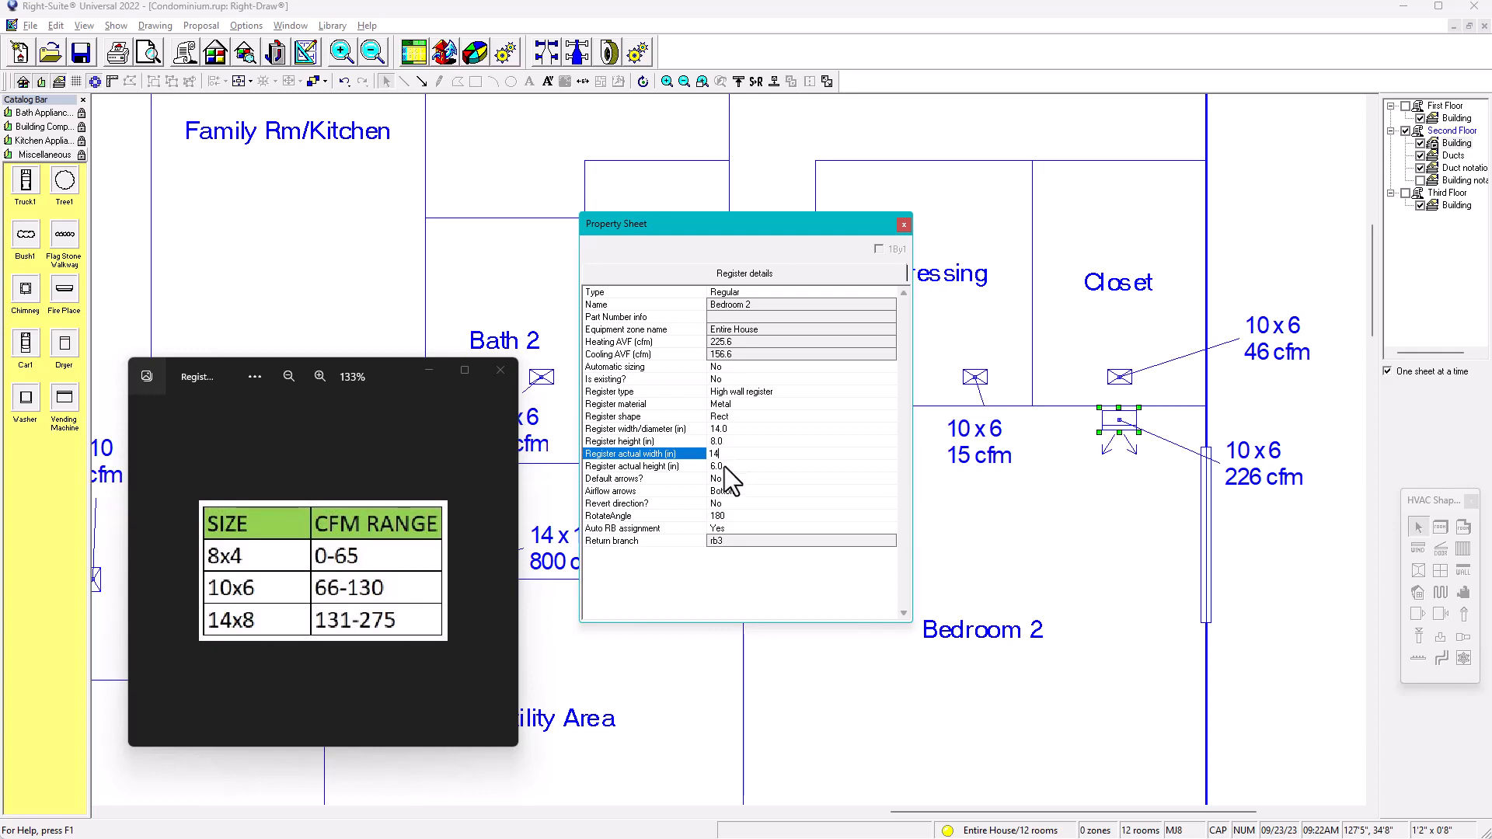
click(724, 466)
text(8)
key(Return)
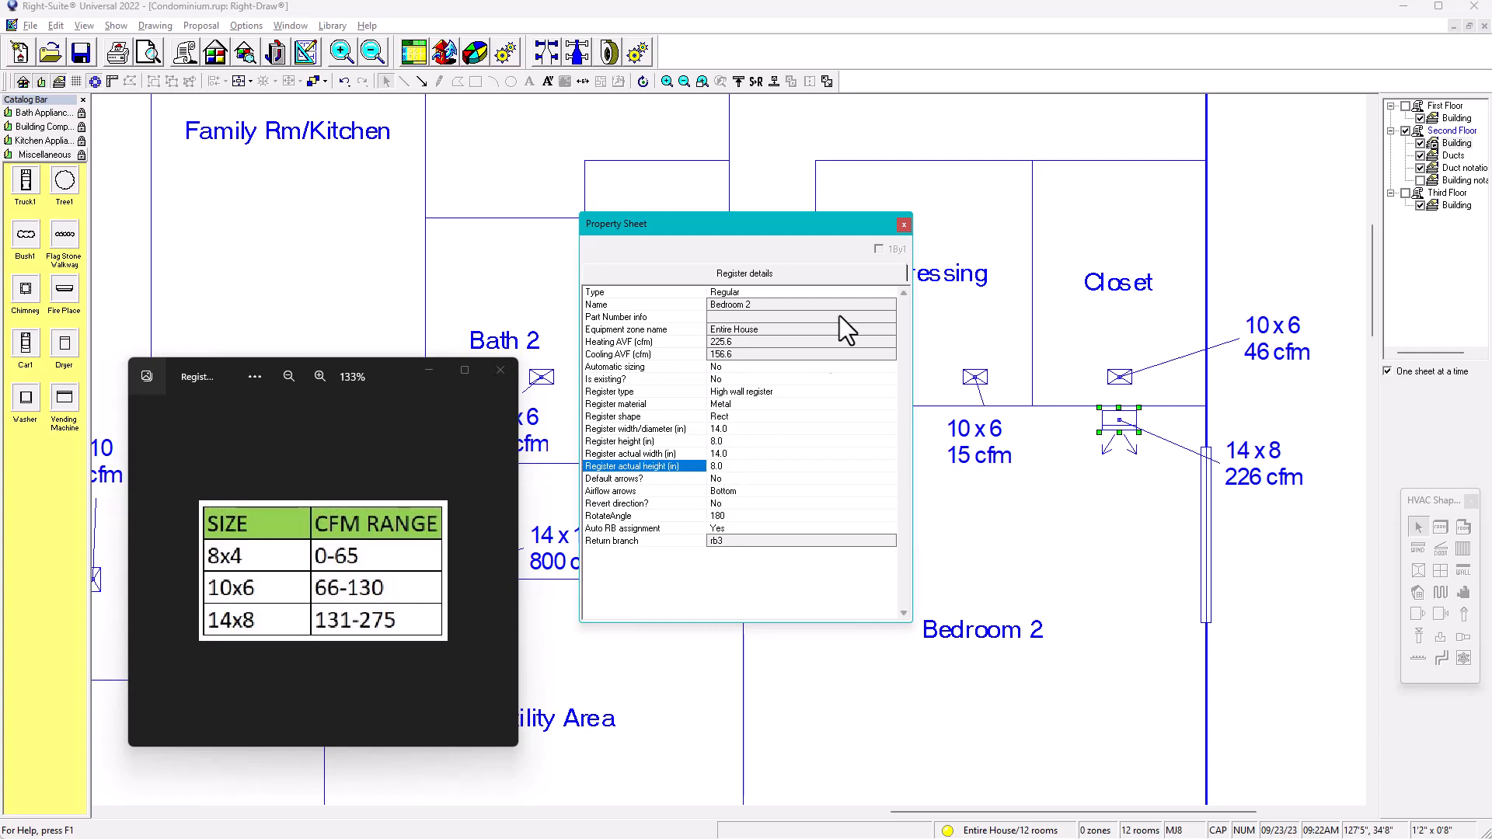
click(903, 225)
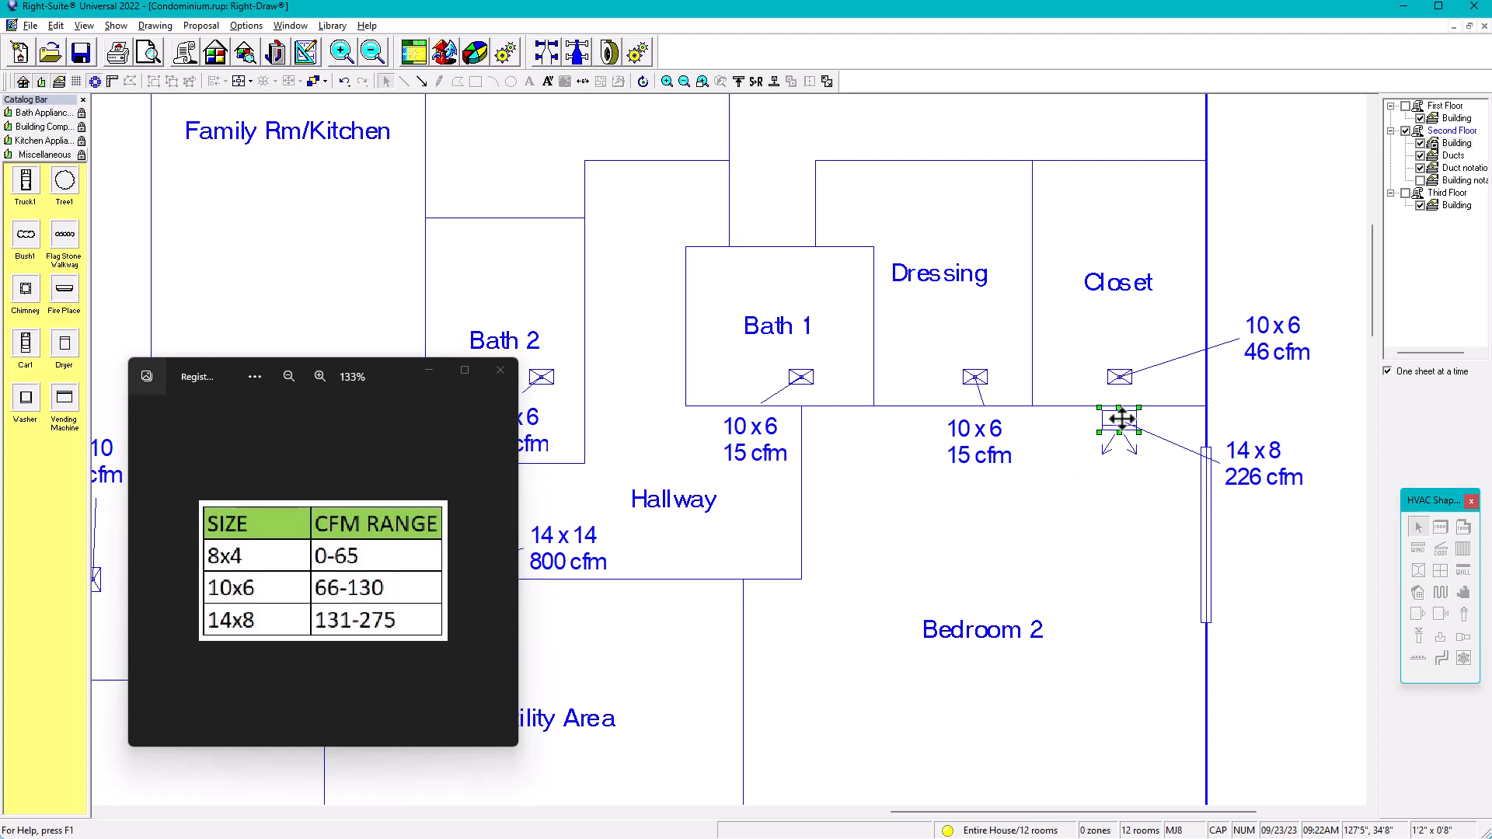
Resize the Bath 2, Bath 1 and Dressing registers together to 8 in wide by 4 in high
scroll(855, 565, down, 1)
mouse_move(757, 618)
middle_down()
mouse_move(954, 475)
mouse_move(811, 618)
mouse_move(935, 495)
mouse_move(1047, 537)
middle_up()
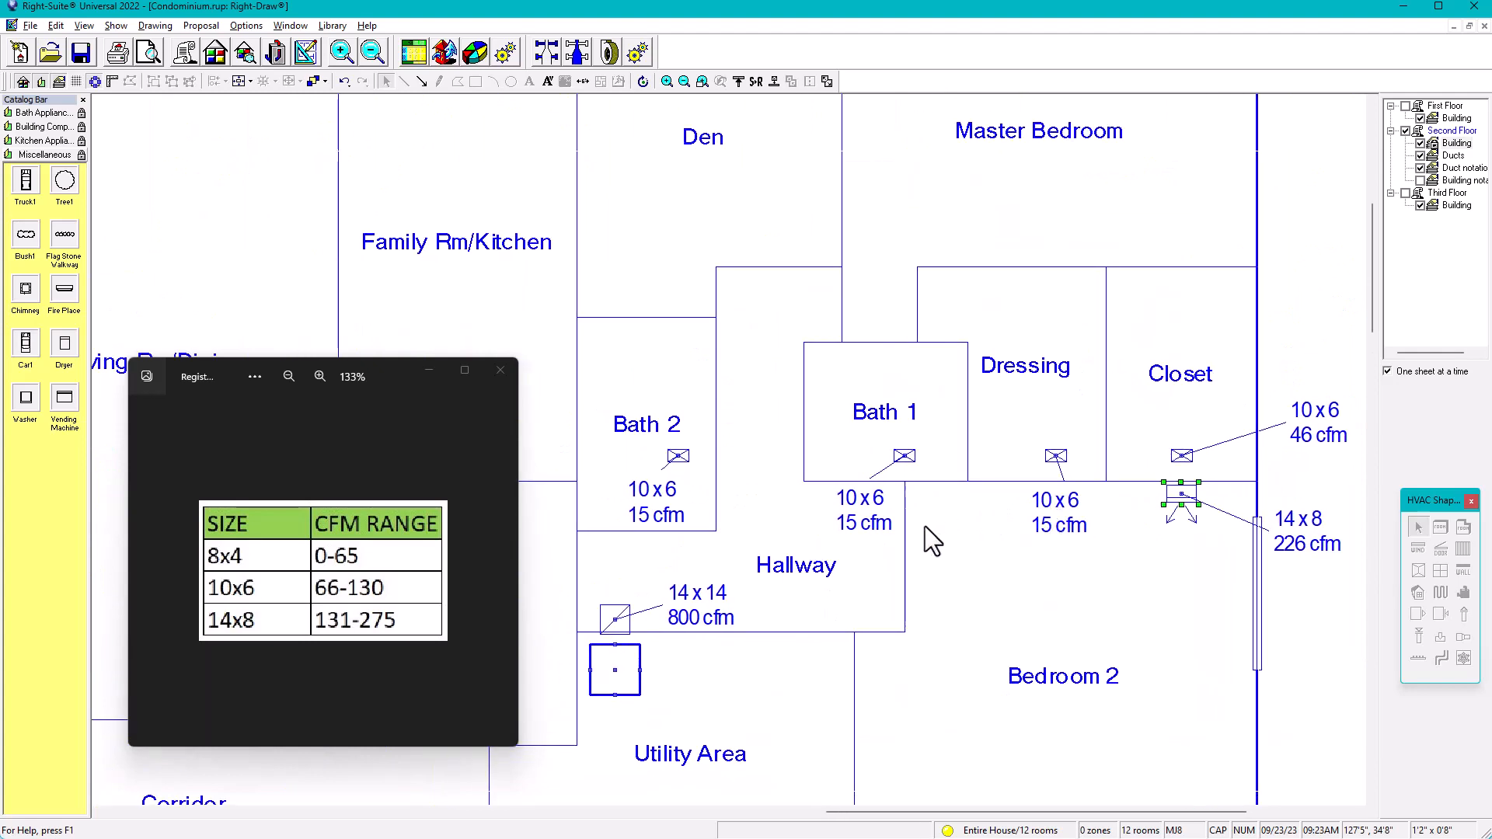
click(687, 455)
click(907, 457)
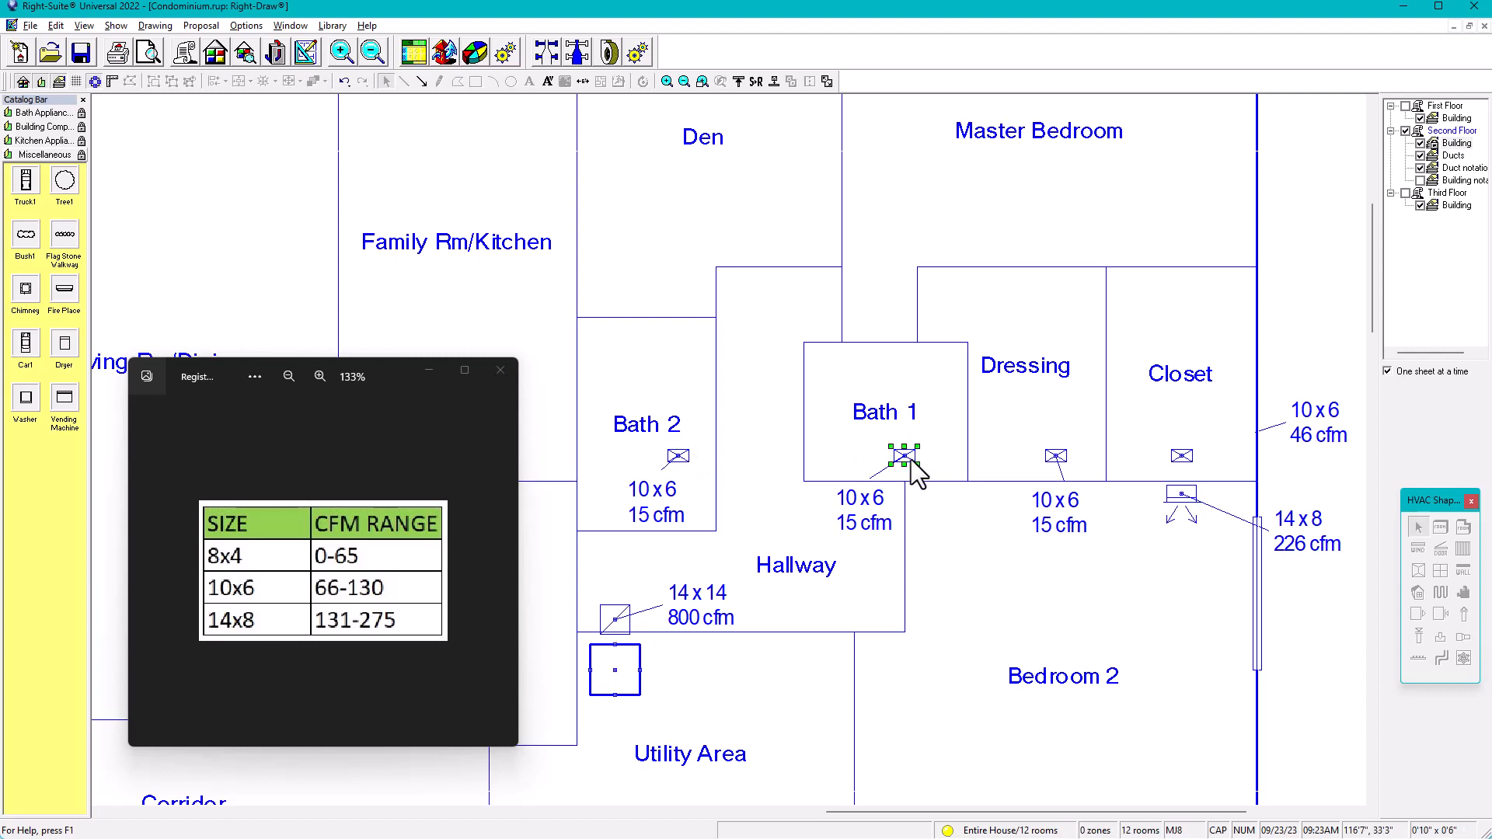
click(683, 458)
shift+click(912, 460)
shift+click(1061, 457)
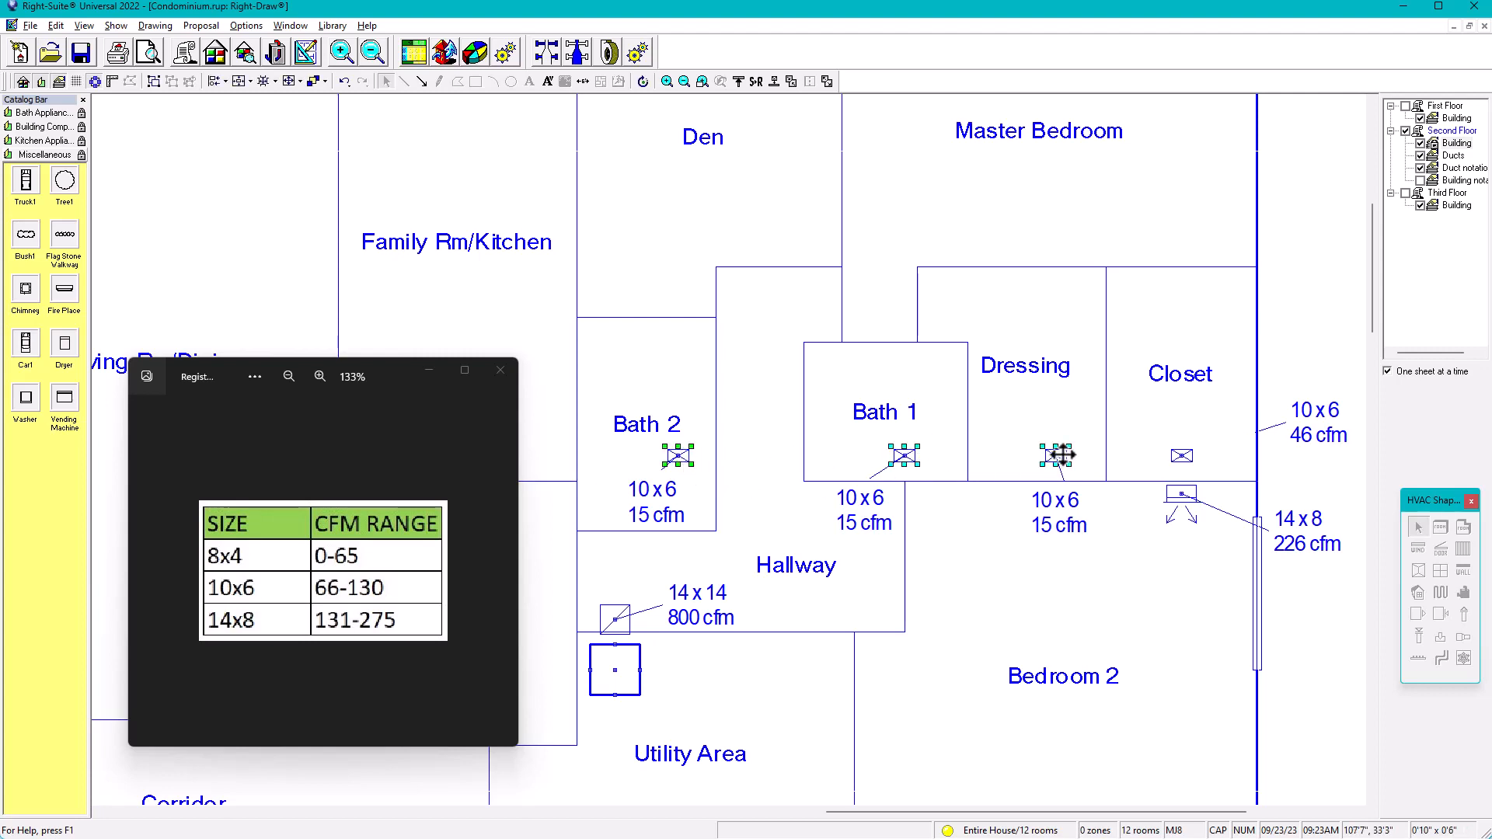
double_click(1061, 456)
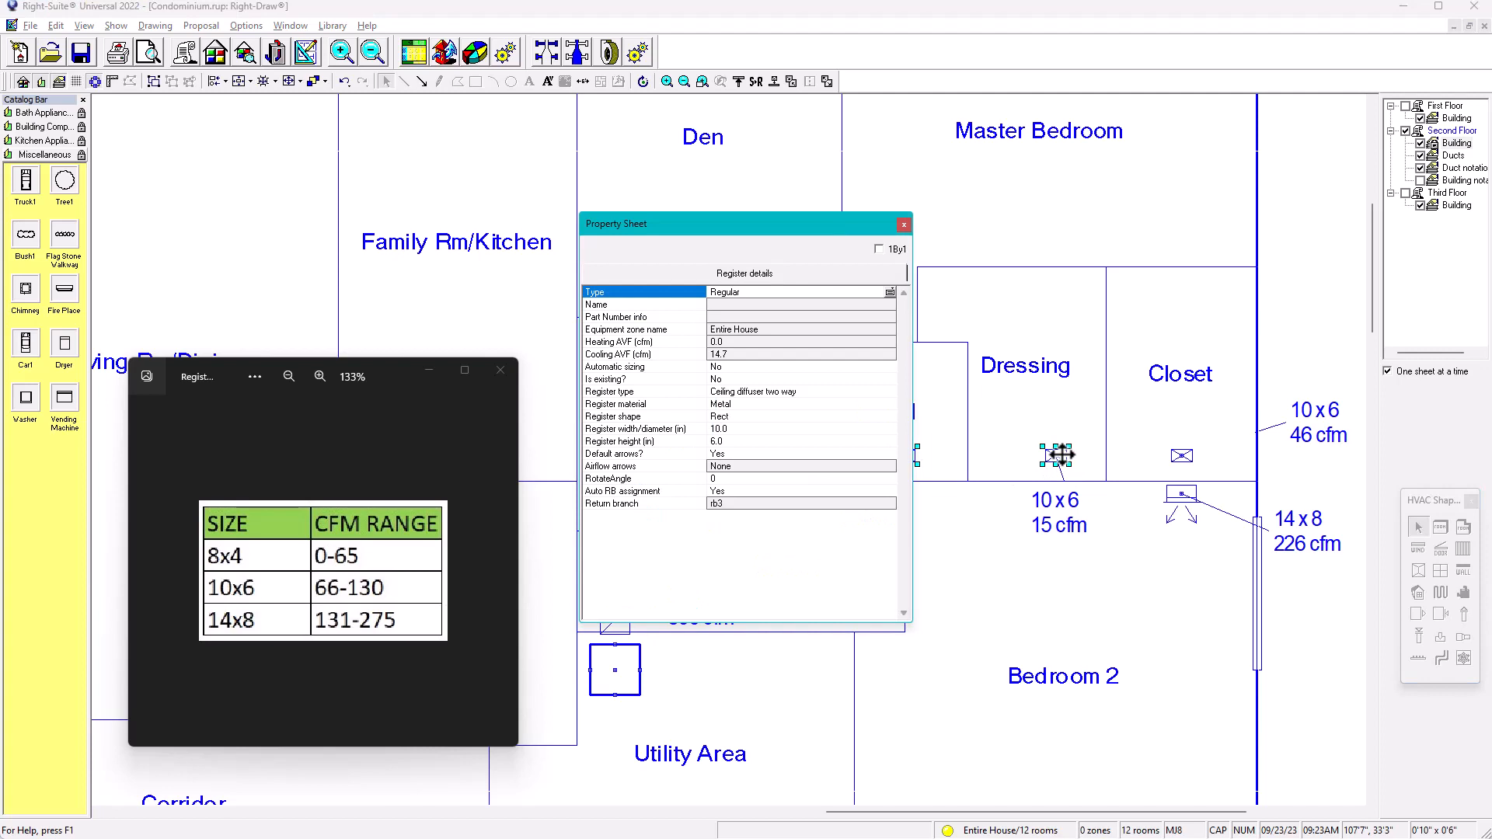
click(740, 432)
text(8)
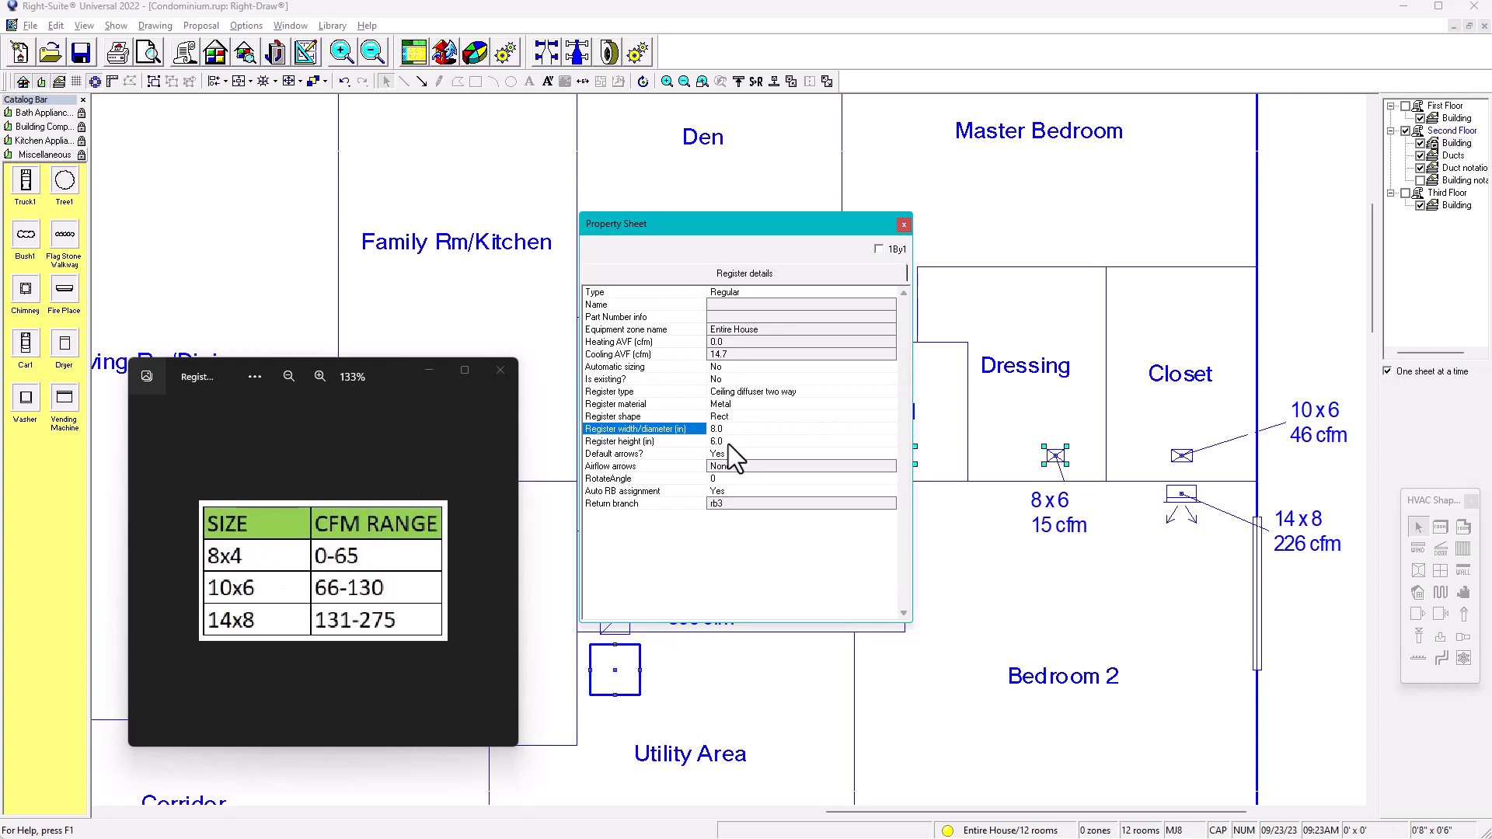
click(730, 441)
text(4)
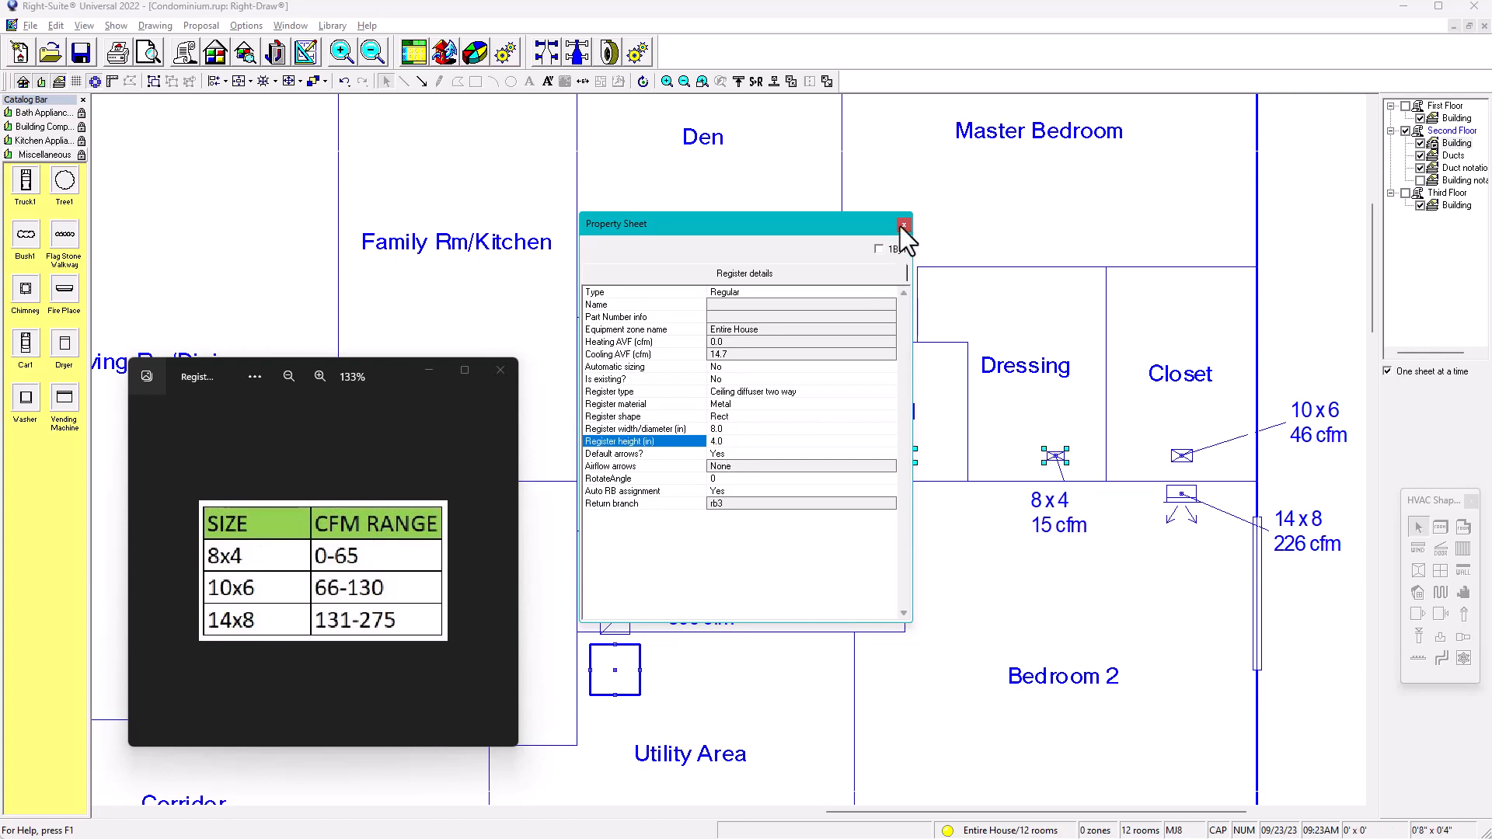
click(903, 225)
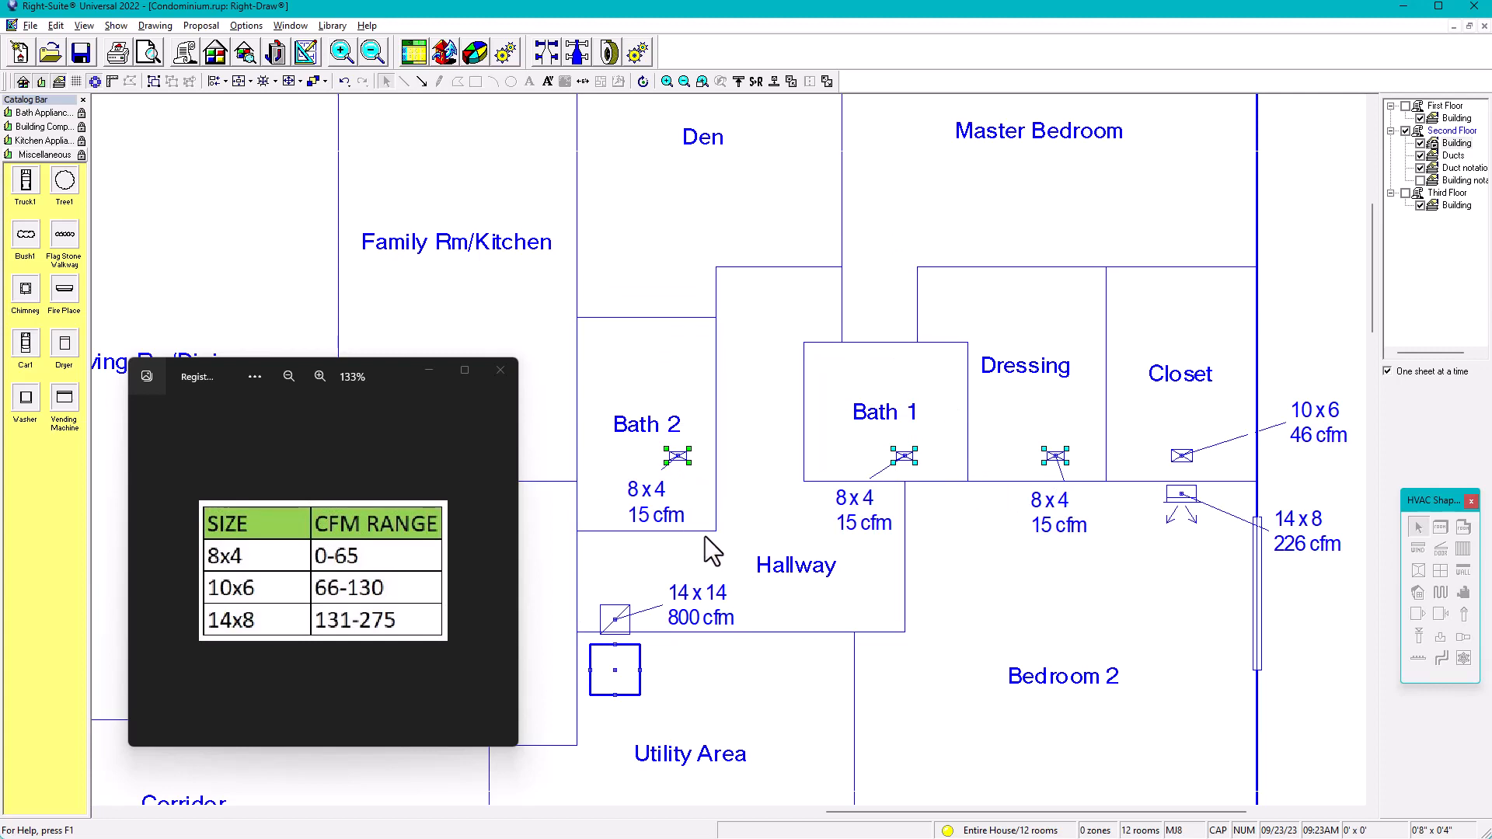
Inspect the properties of the Living Rm/Dining register near the Foyer, leaving its settings alone, and deselect it
middle_drag(707, 518, 1147, 423)
middle_drag(720, 545, 740, 540)
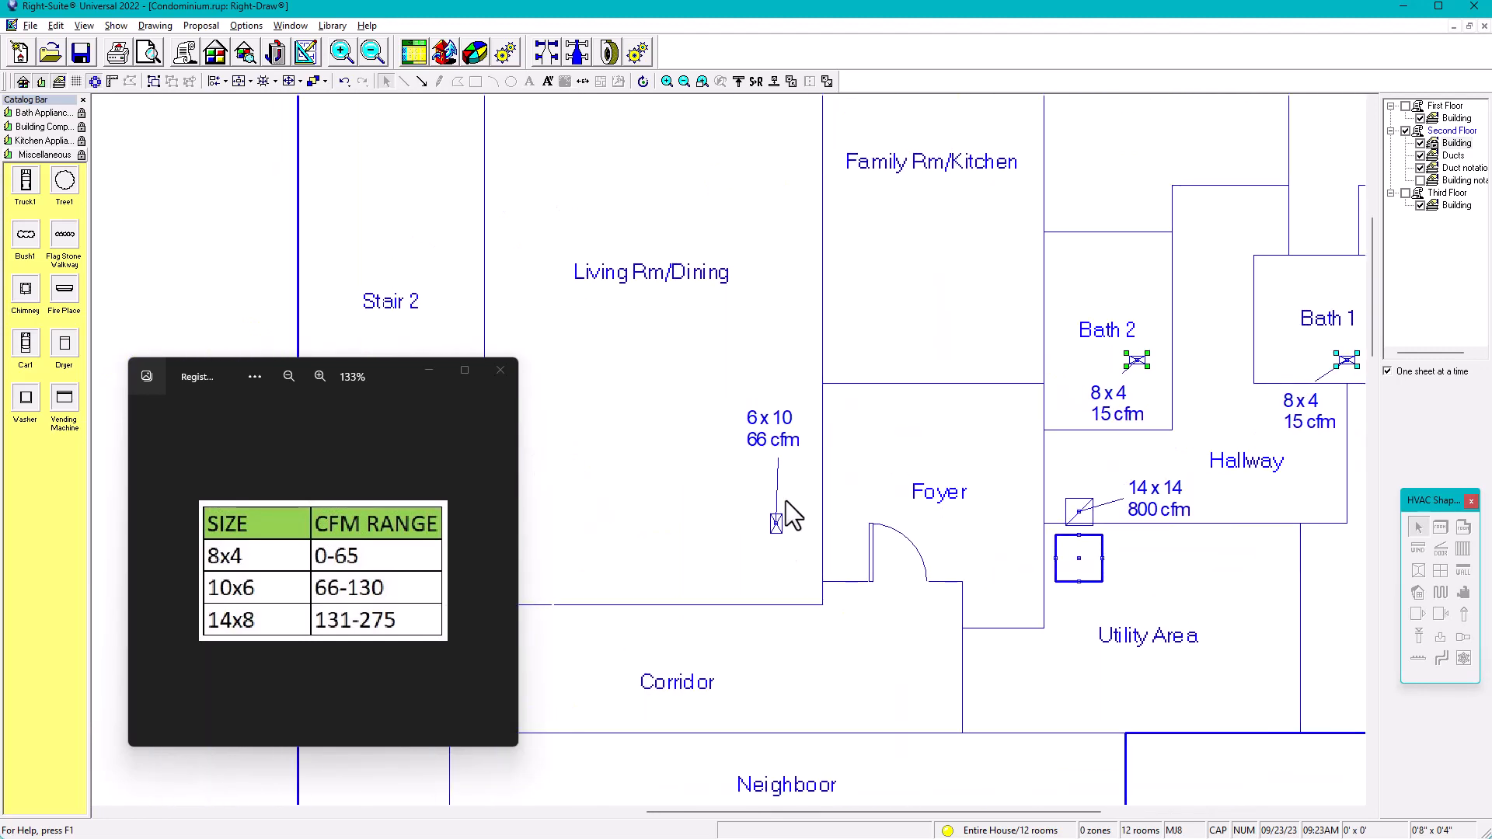
scroll(786, 512, up, 2)
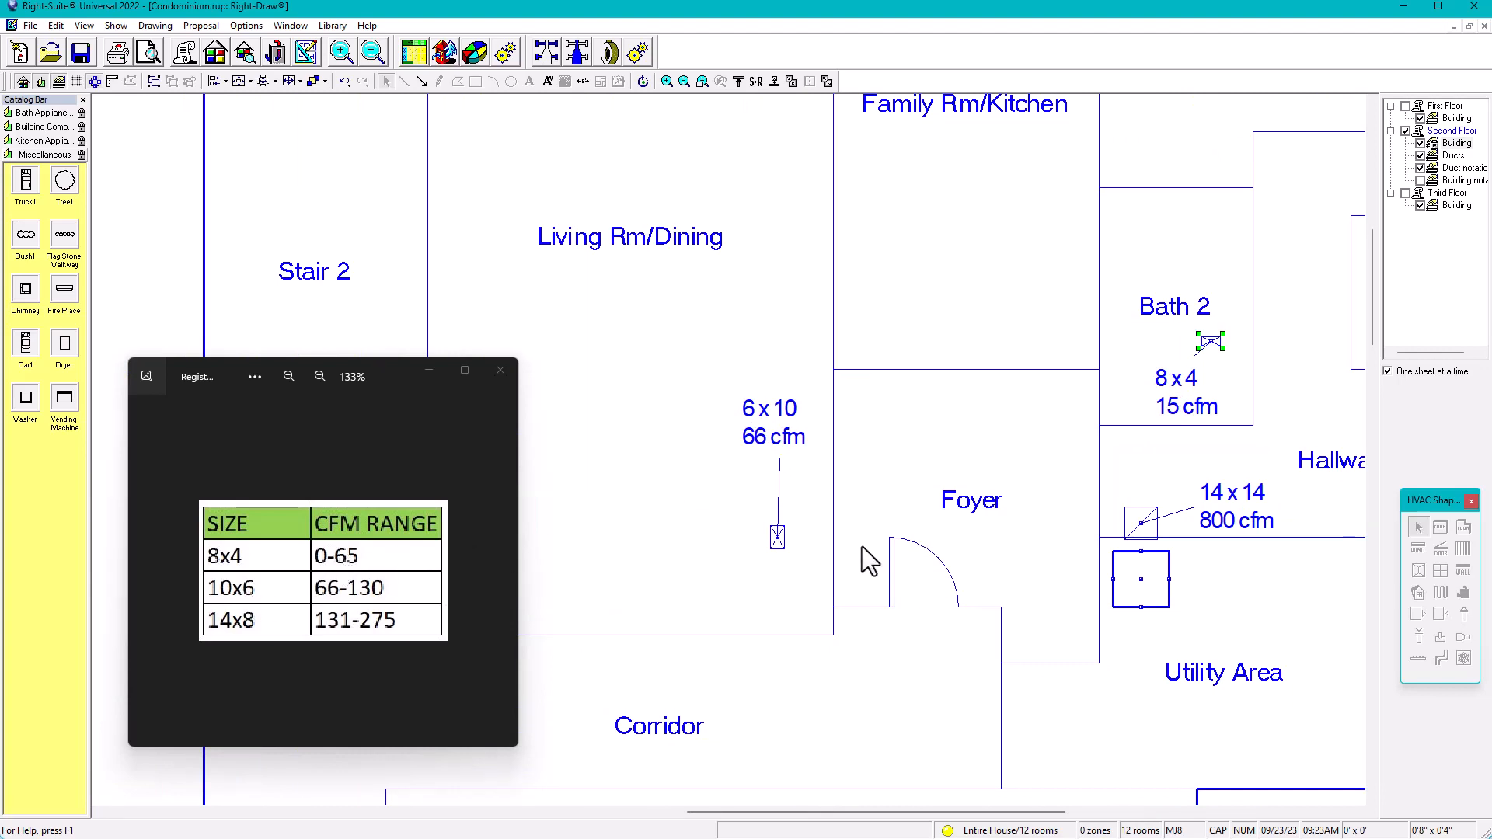
double_click(774, 544)
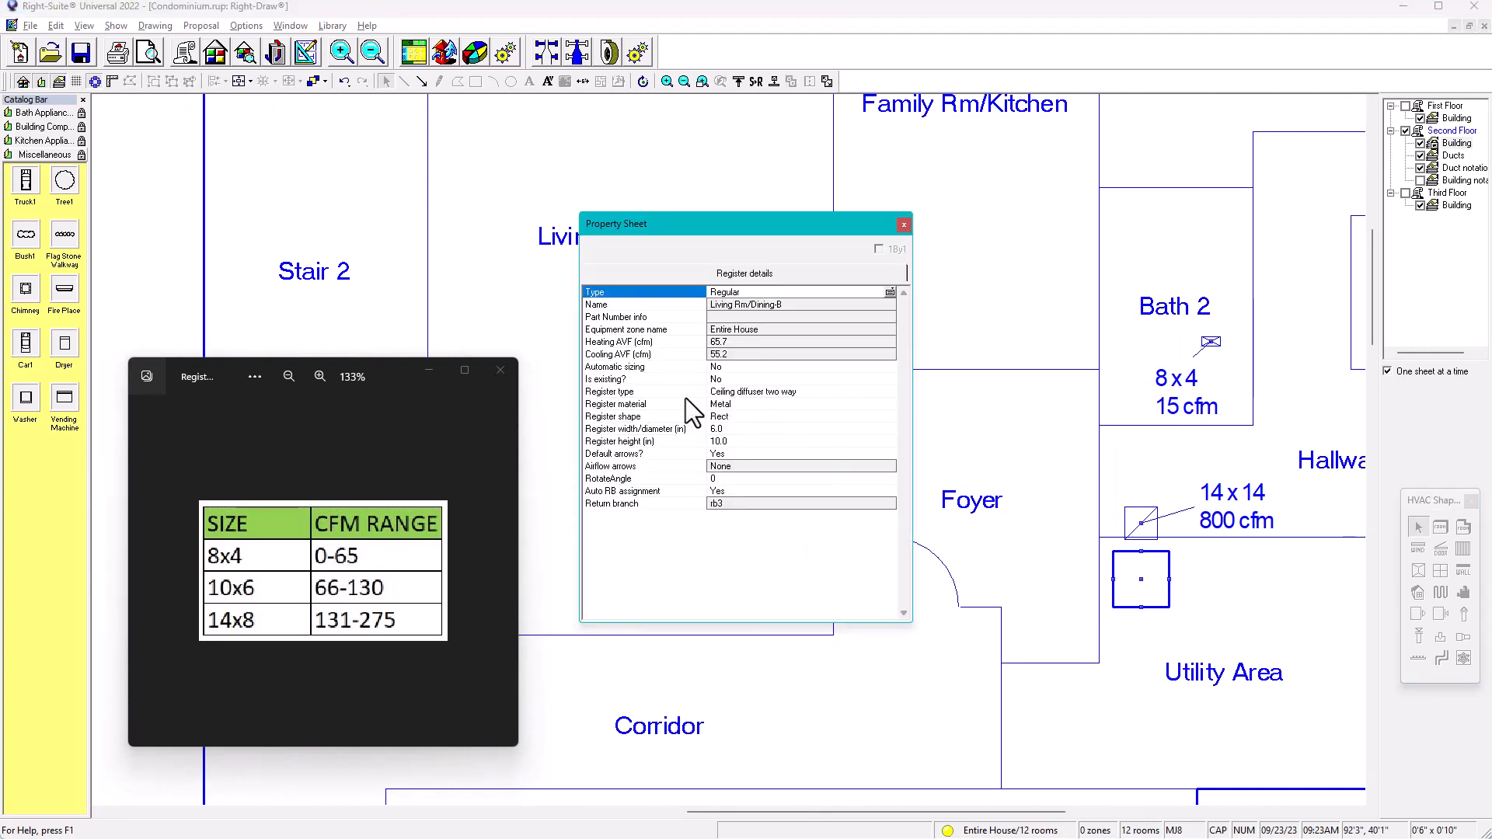
click(903, 224)
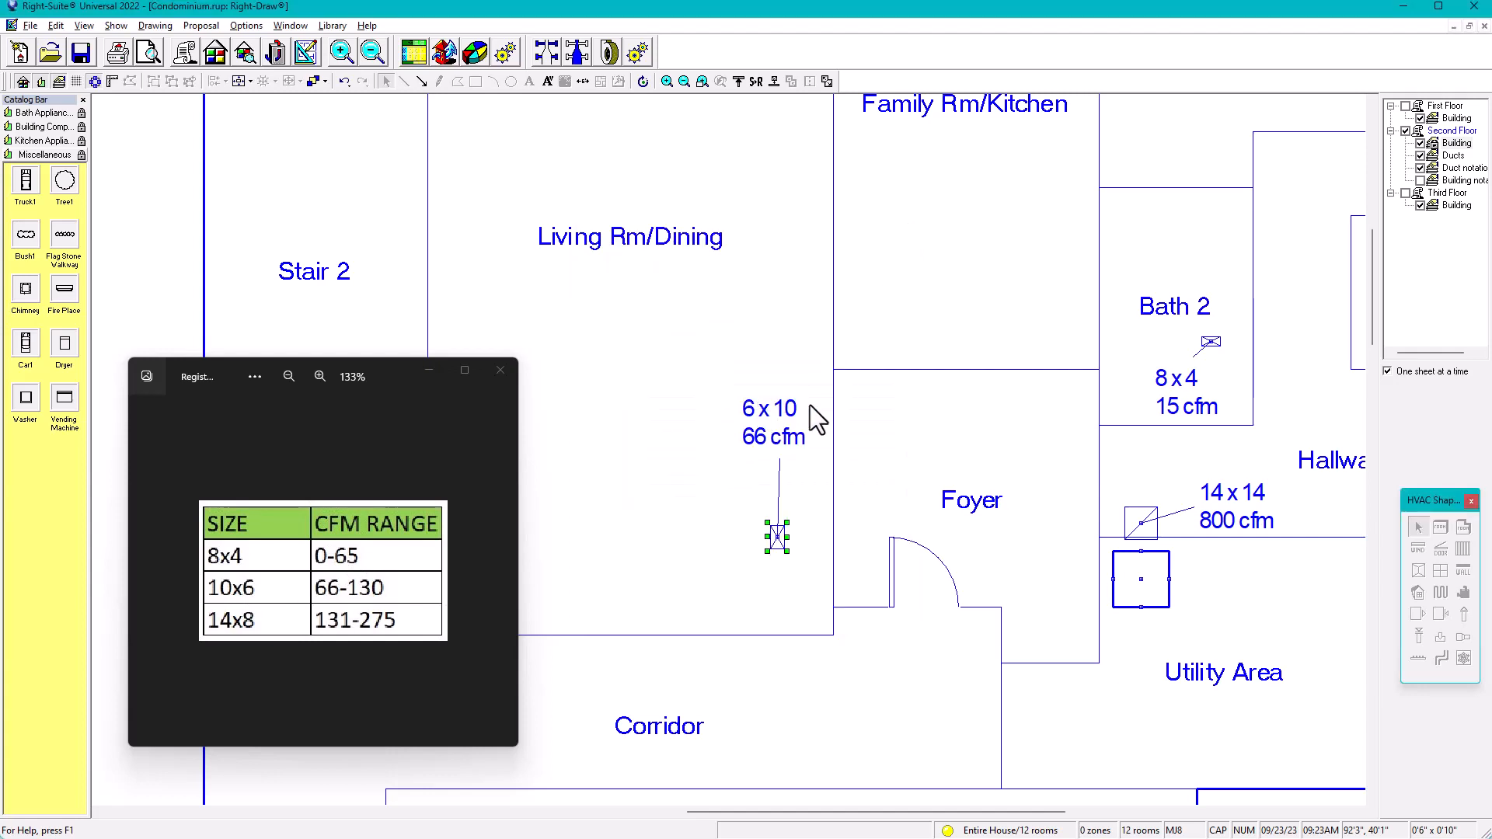
click(651, 459)
Review the register sizes and airflows across the second-floor plan, from Living Rm/Dining to Bedroom 2, against the CFM range table
middle_drag(750, 426, 796, 543)
scroll(796, 543, down, 4)
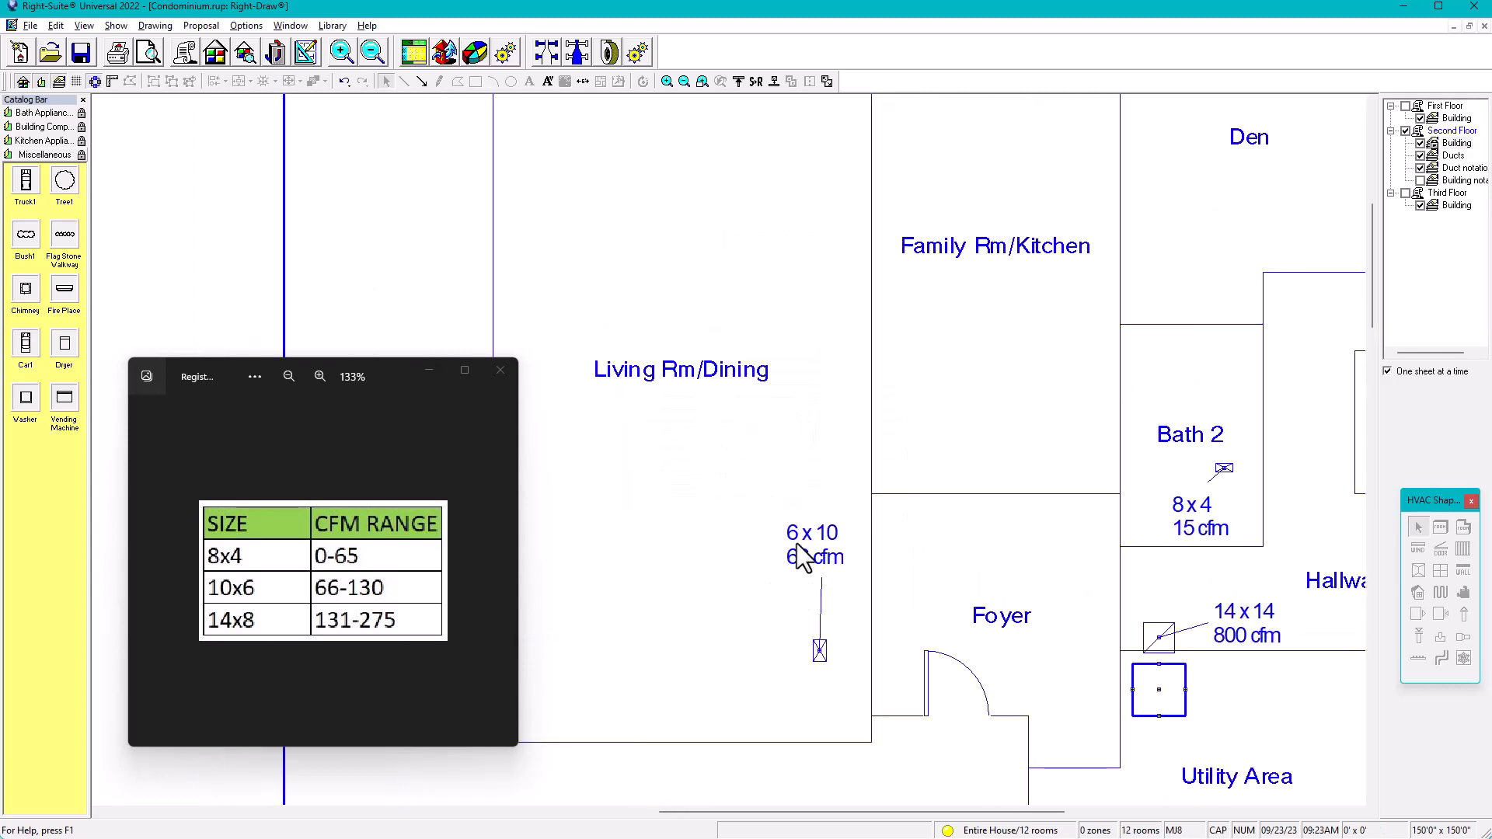
mouse_move(822, 404)
middle_down()
mouse_move(826, 480)
mouse_move(884, 564)
mouse_move(1012, 289)
middle_up()
middle_drag(1044, 400, 834, 386)
middle_drag(954, 444, 749, 376)
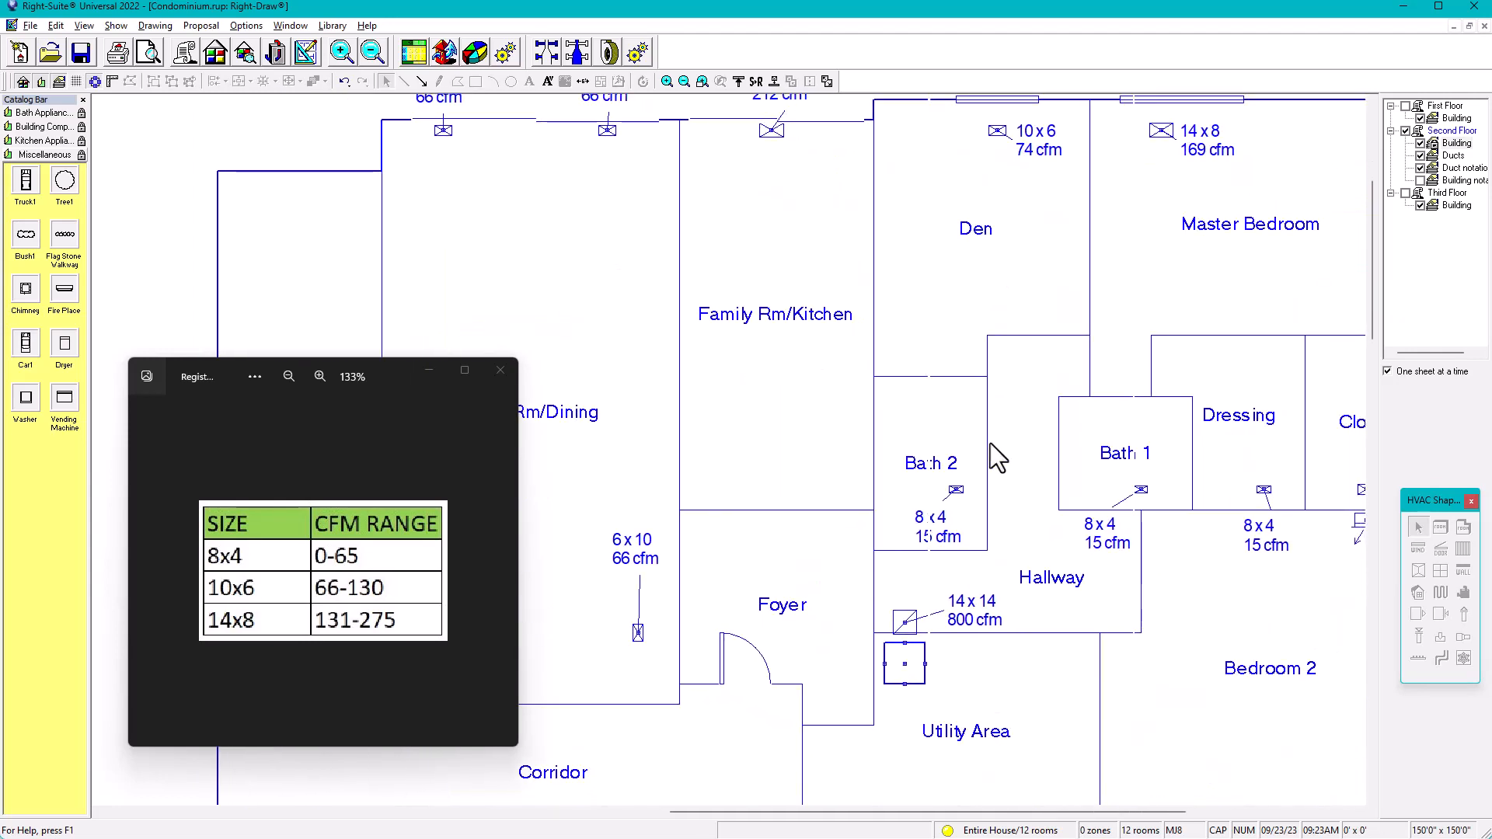
middle_drag(990, 443, 824, 396)
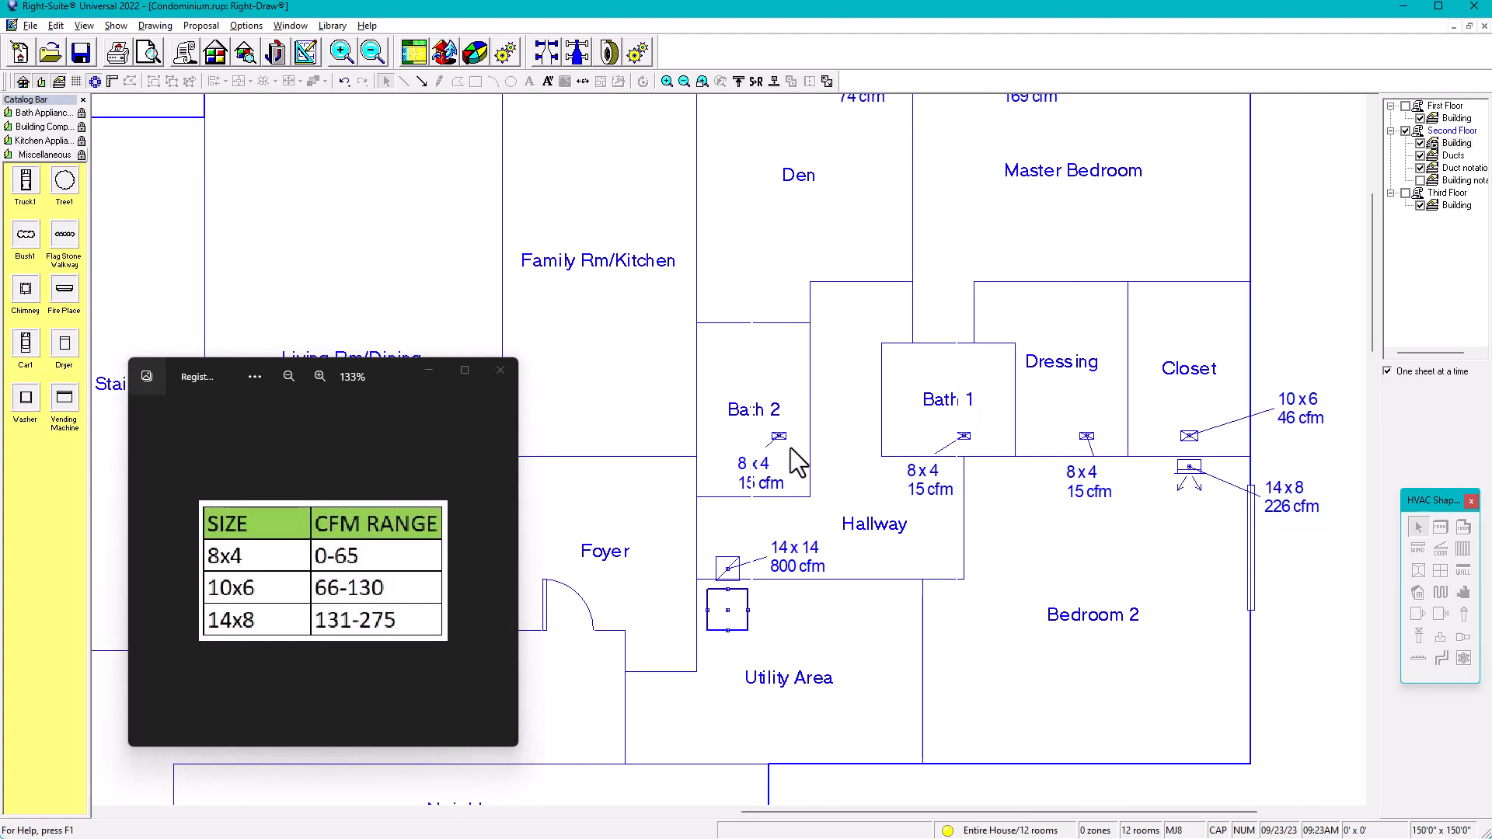
scroll(790, 448, down, 1)
scroll(747, 573, up, 4)
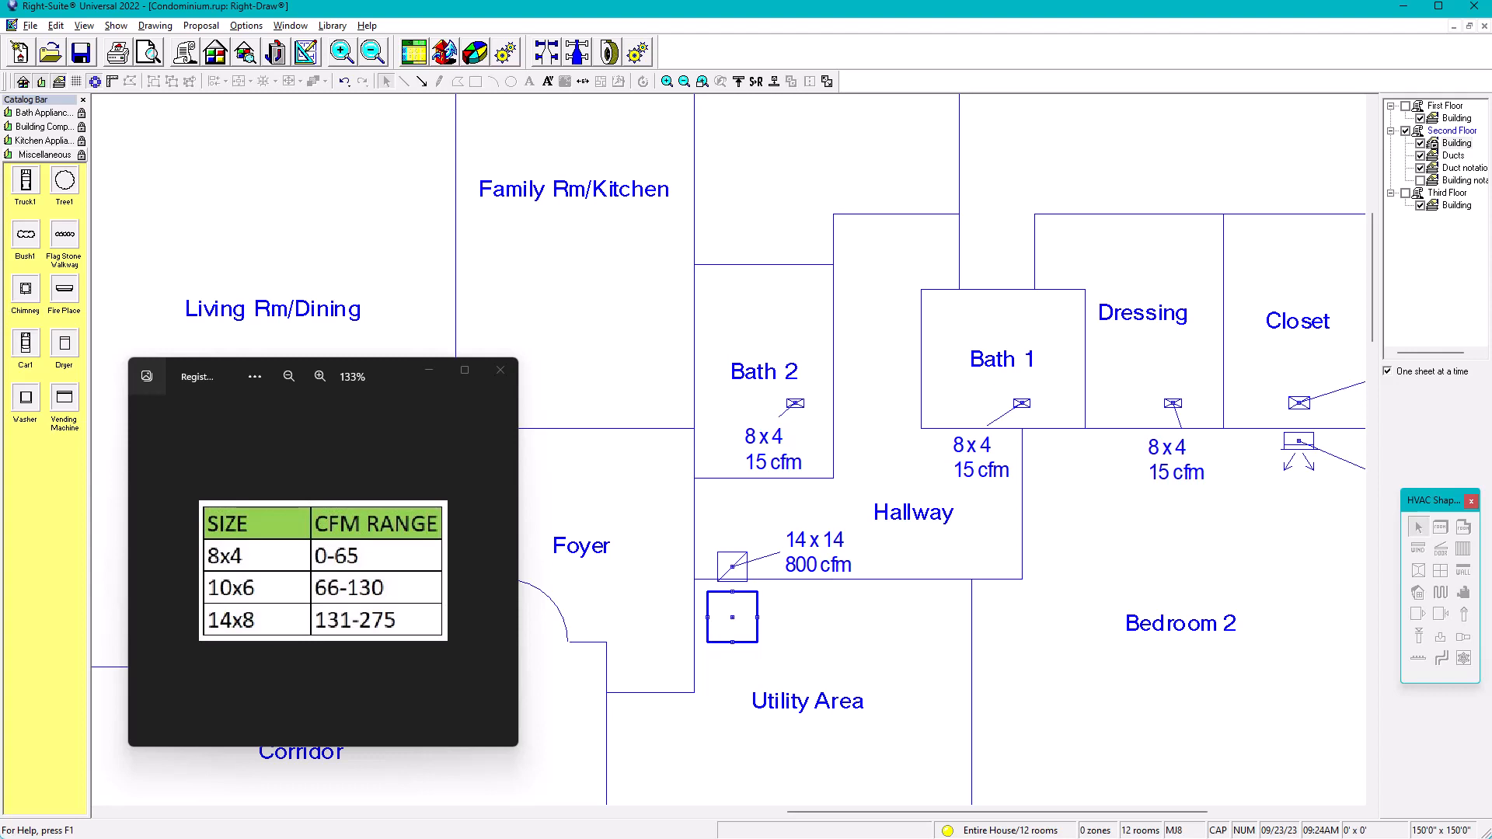
Switch to the Hart and Cooley grille catalog in Acrobat Reader and find the 659 Return Air Filter Grille entry
drag(396, 375, 333, 361)
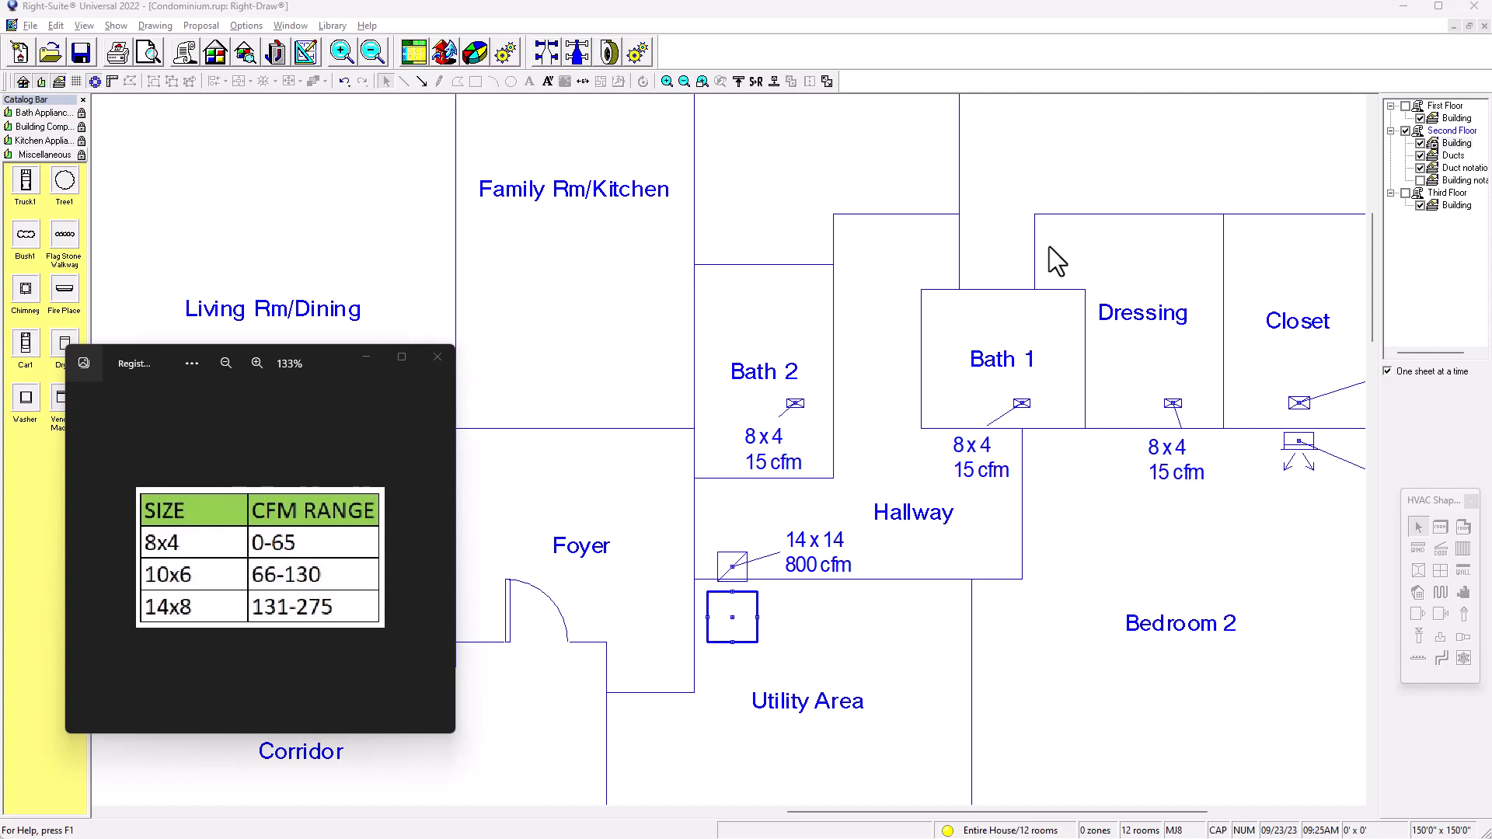
key(alt+Tab)
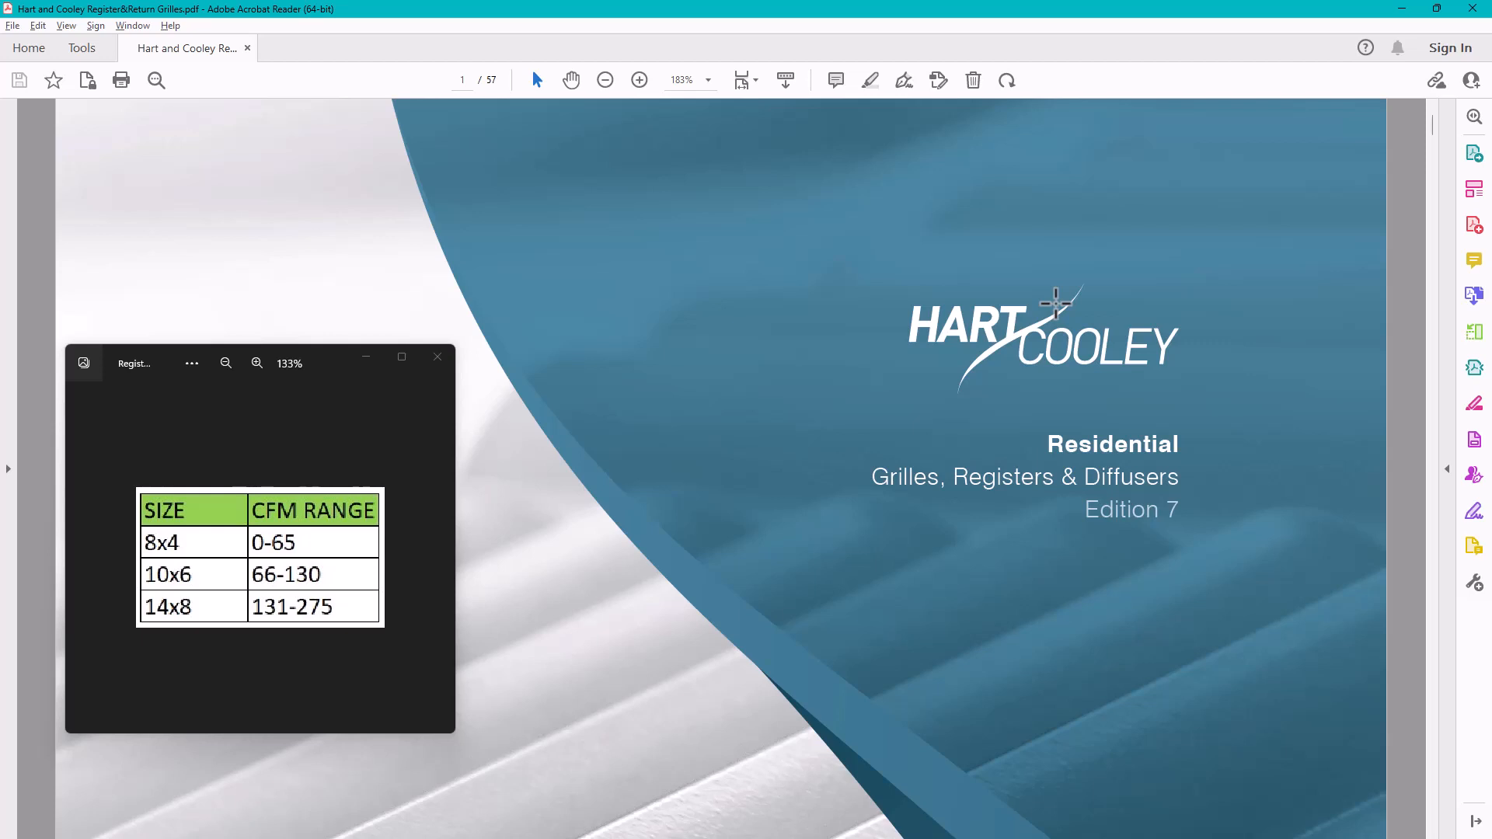
key(ctrl+f)
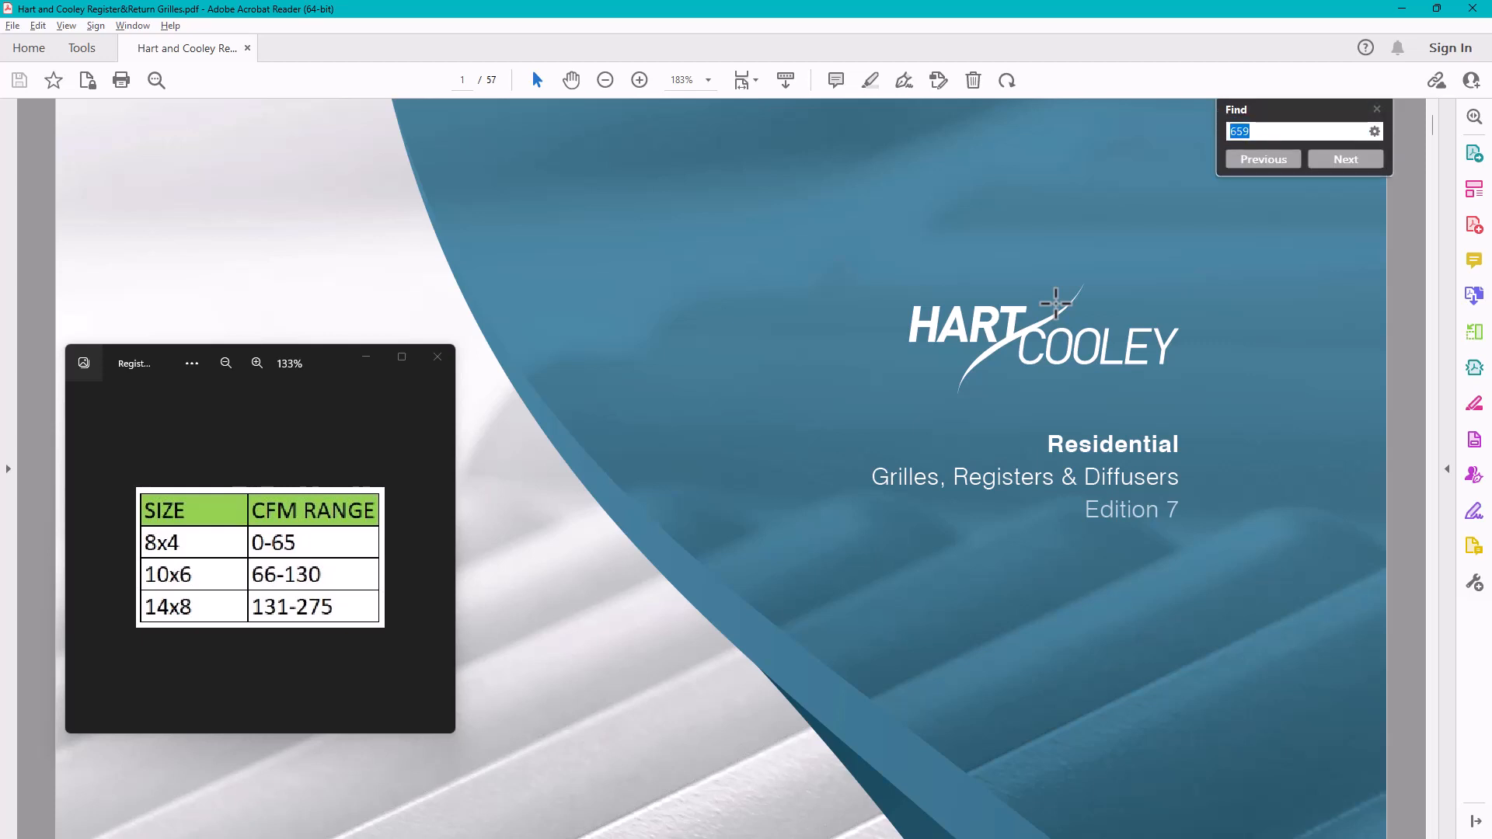
key(Return)
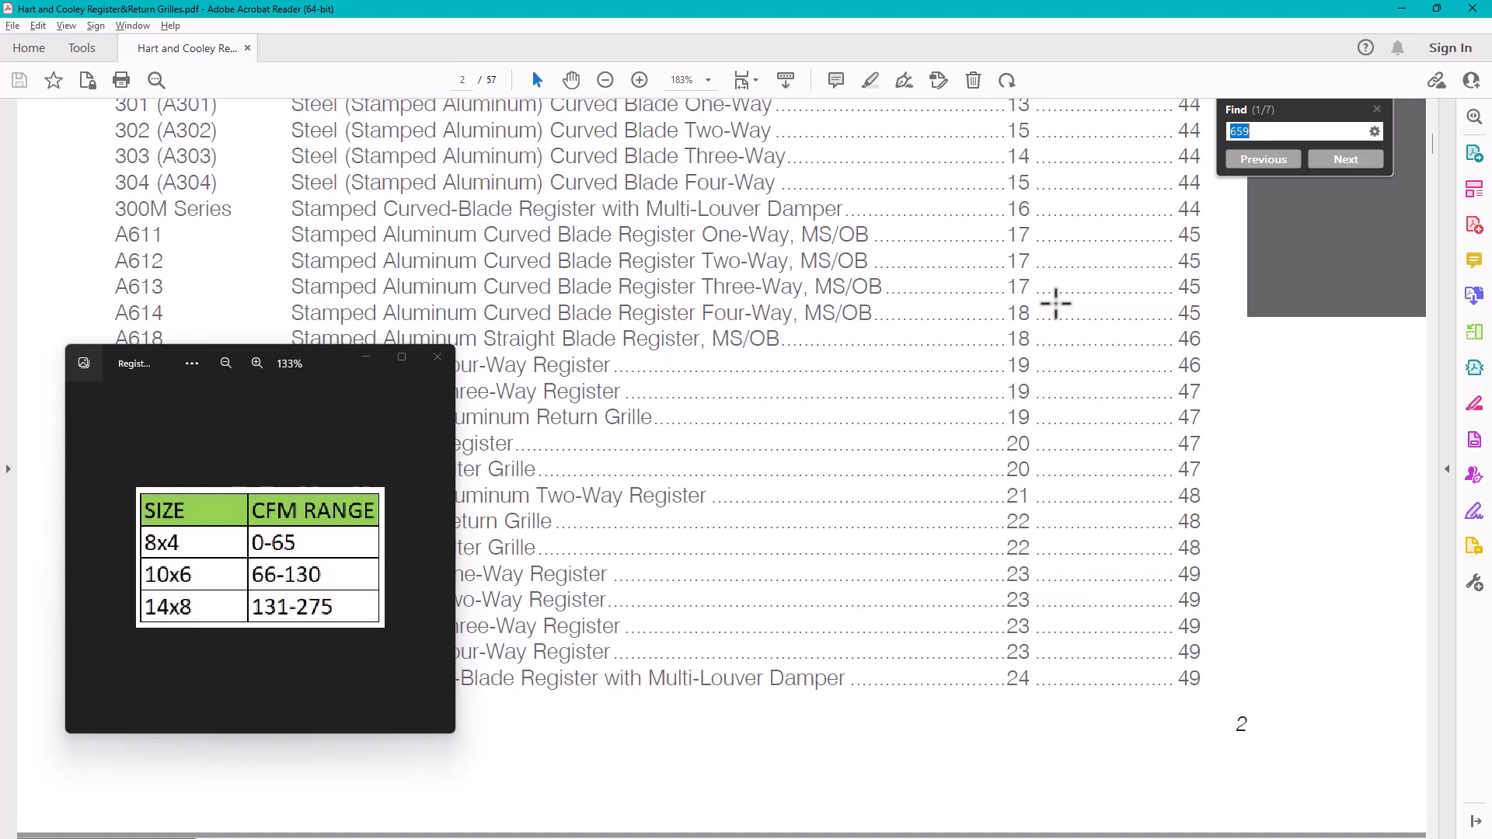
key(Return)
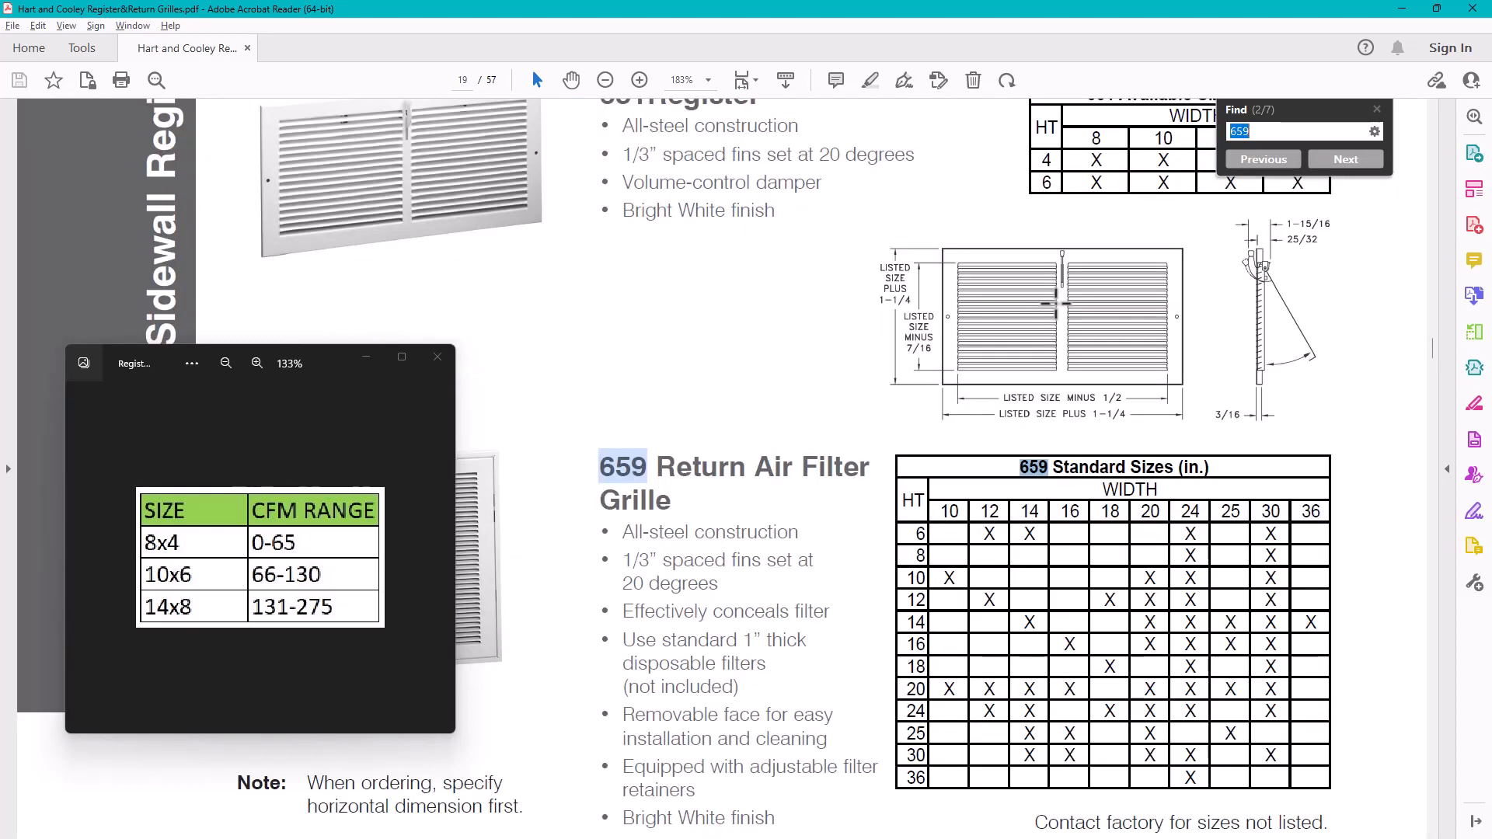
scroll(738, 547, down, 3)
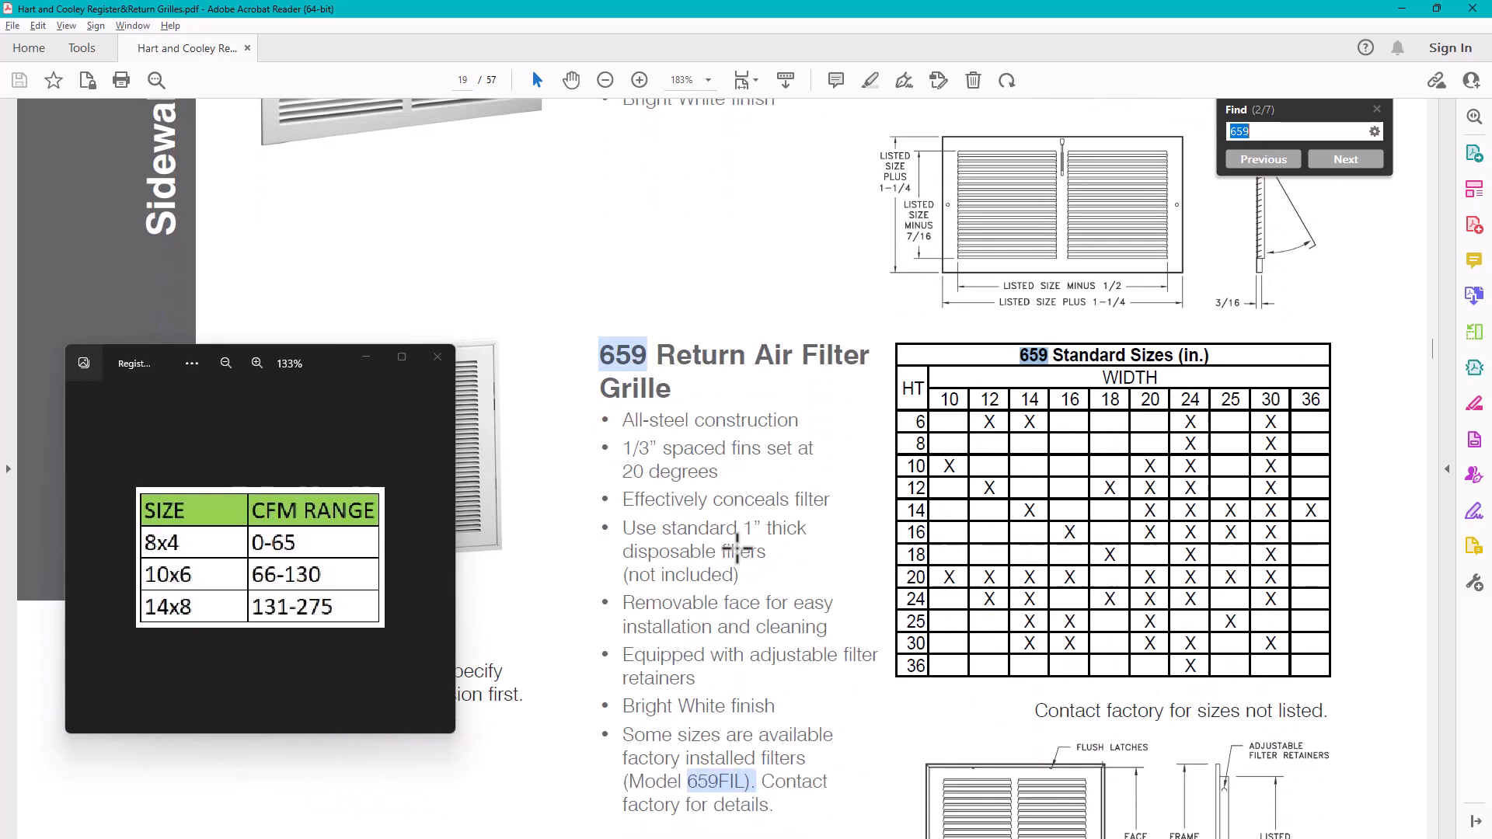
Close the CFM range table image and view the 659 Return Air Filter Grille's description and standard sizes
drag(323, 351, 398, 320)
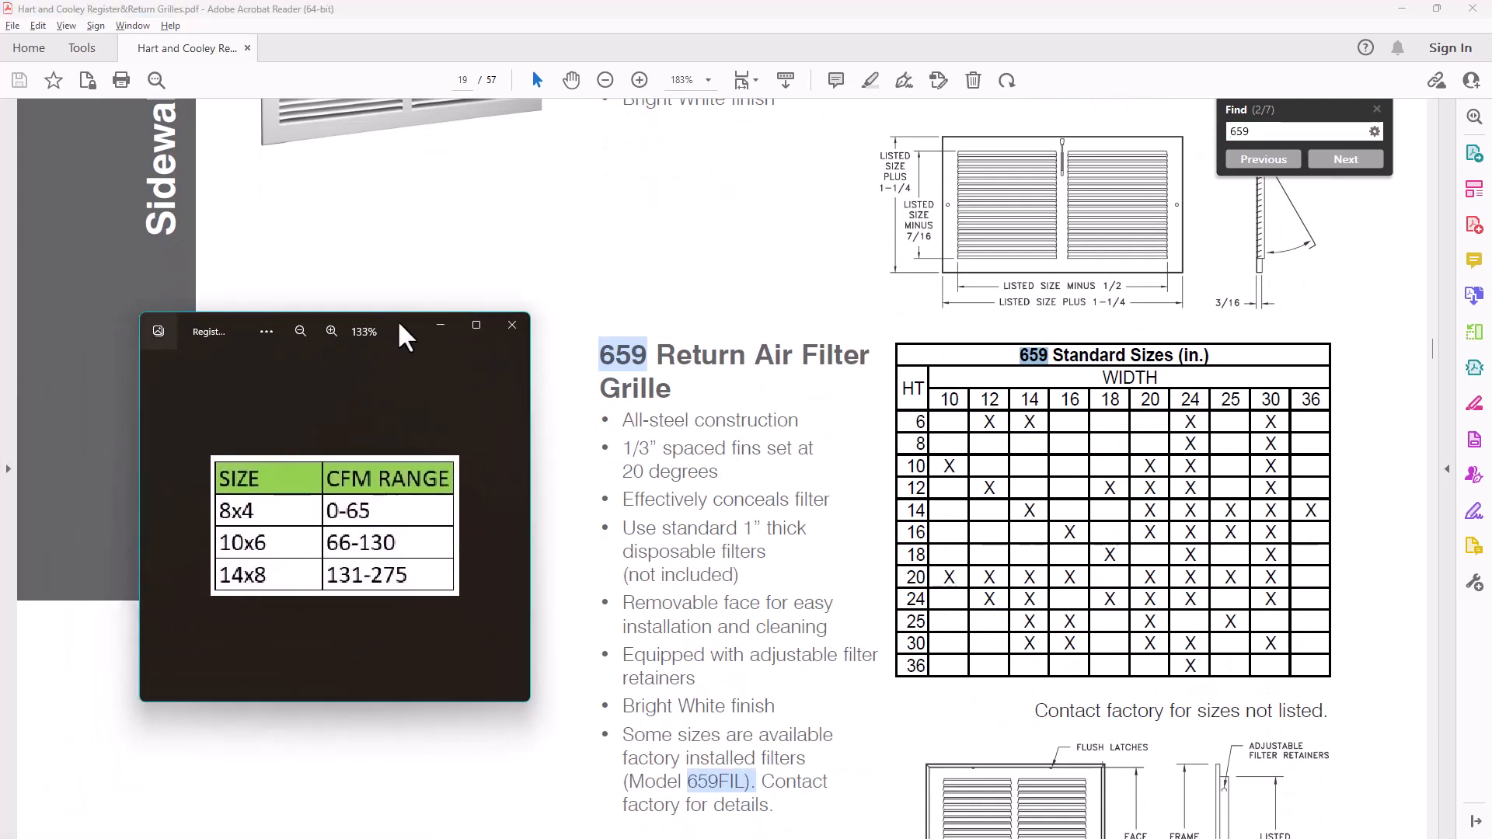
click(511, 326)
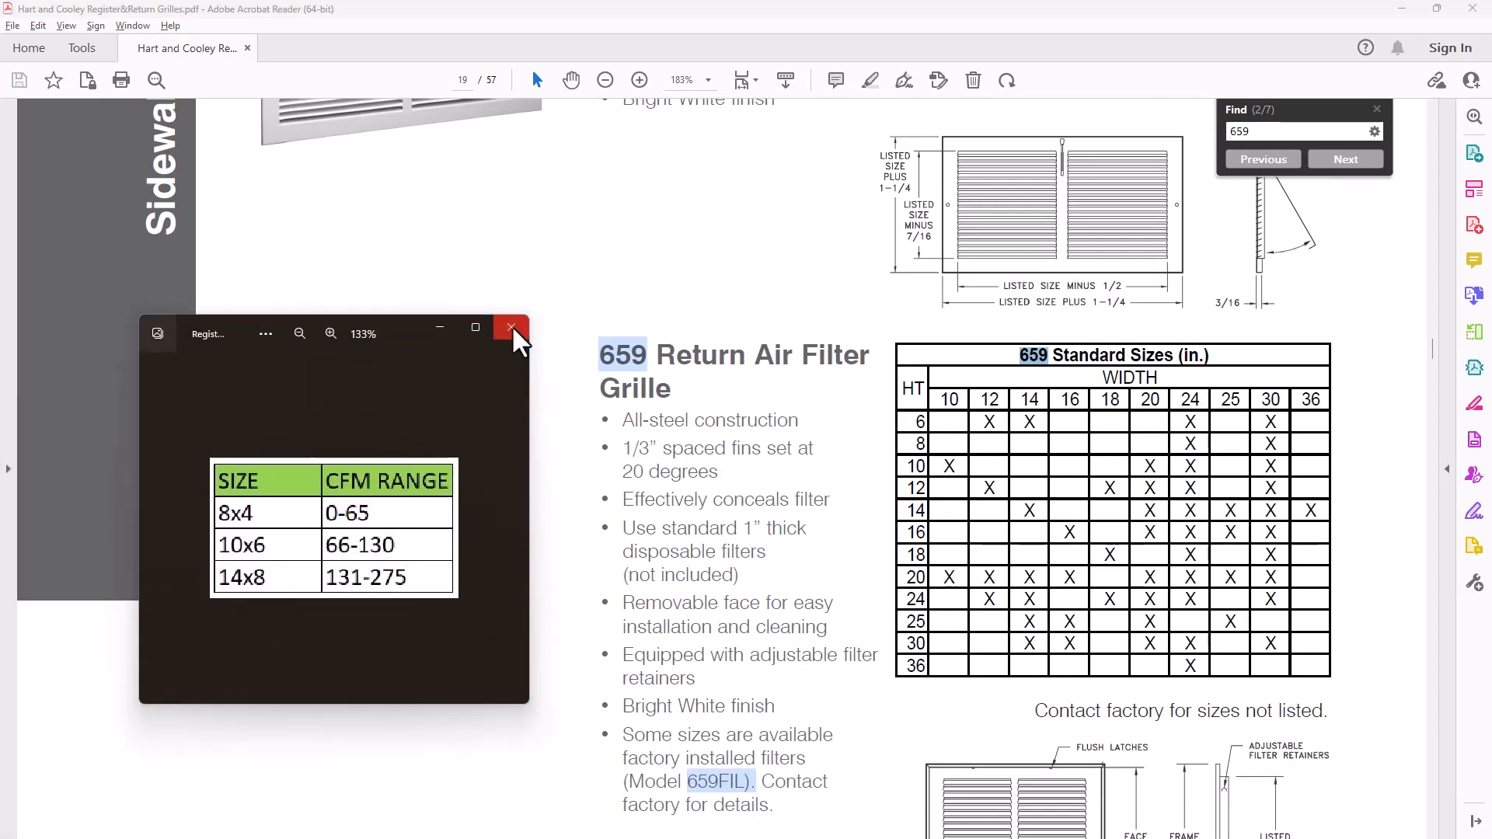
scroll(645, 470, down, 1)
scroll(646, 470, down, 1)
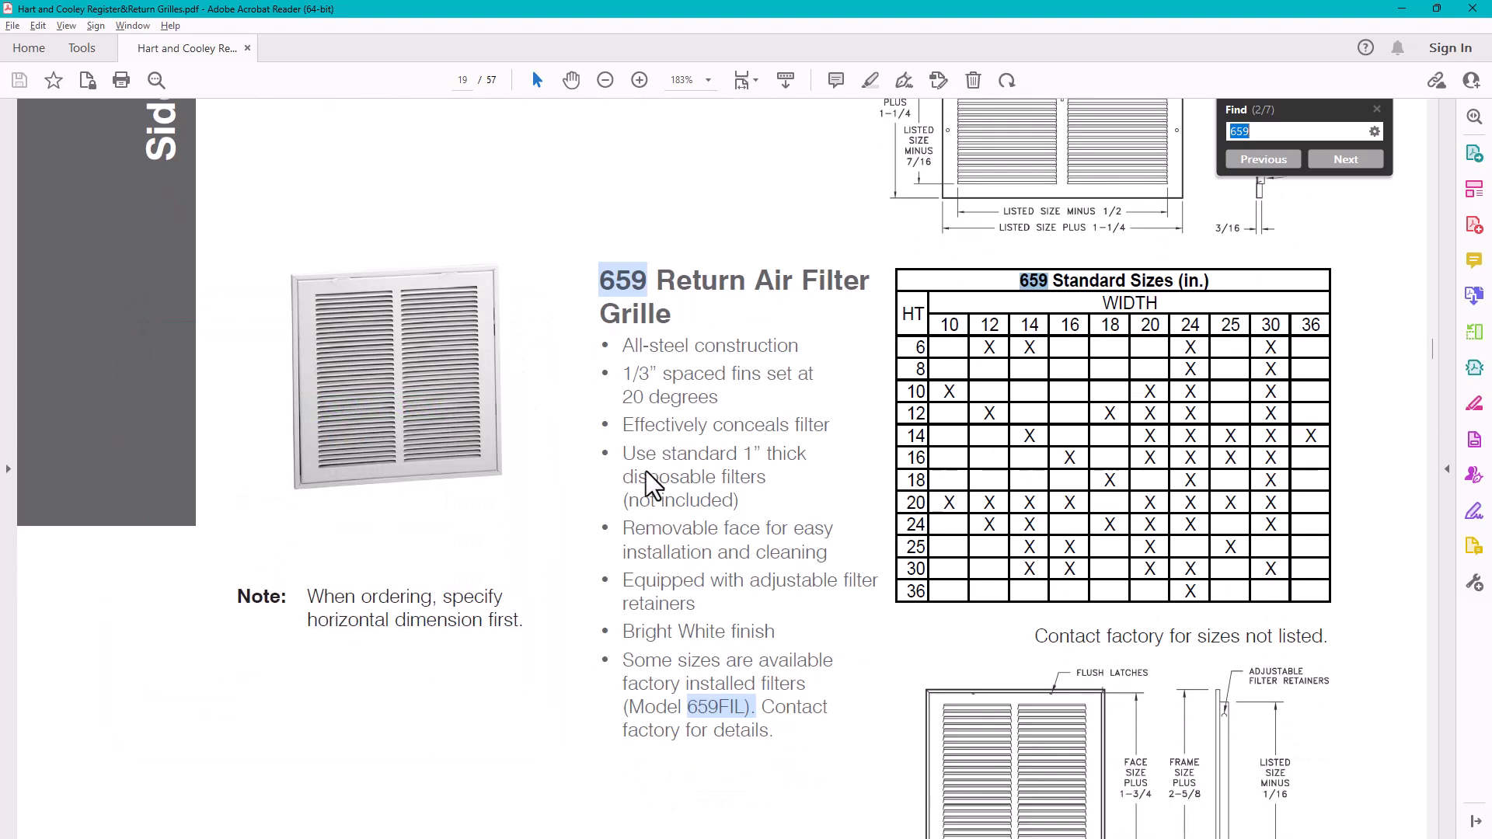
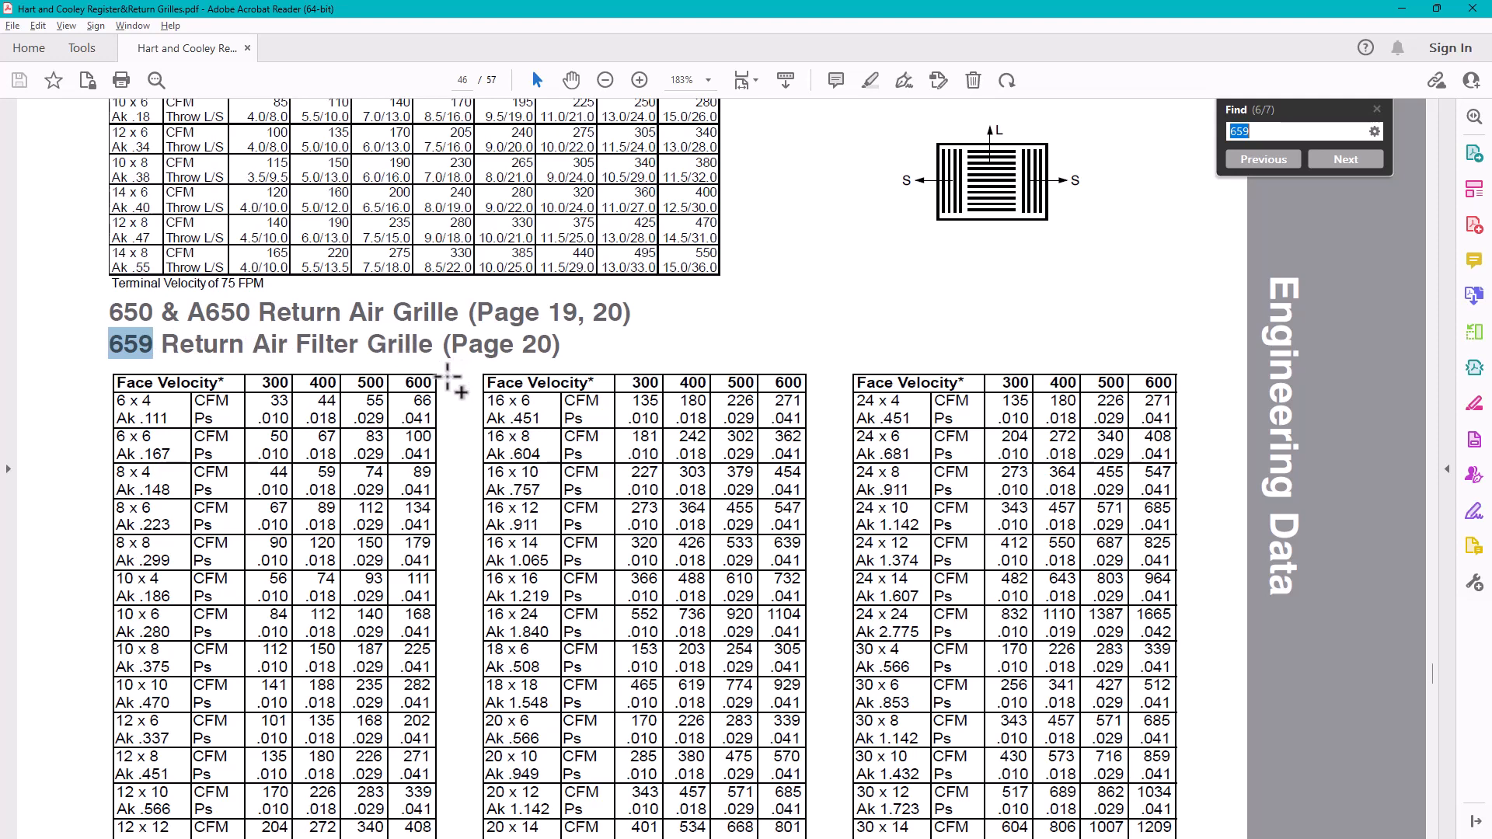
Examine the 300 face velocity column in the 659 grille's engineering data and highlight the CFM value for the 24 x 24 size
click(634, 382)
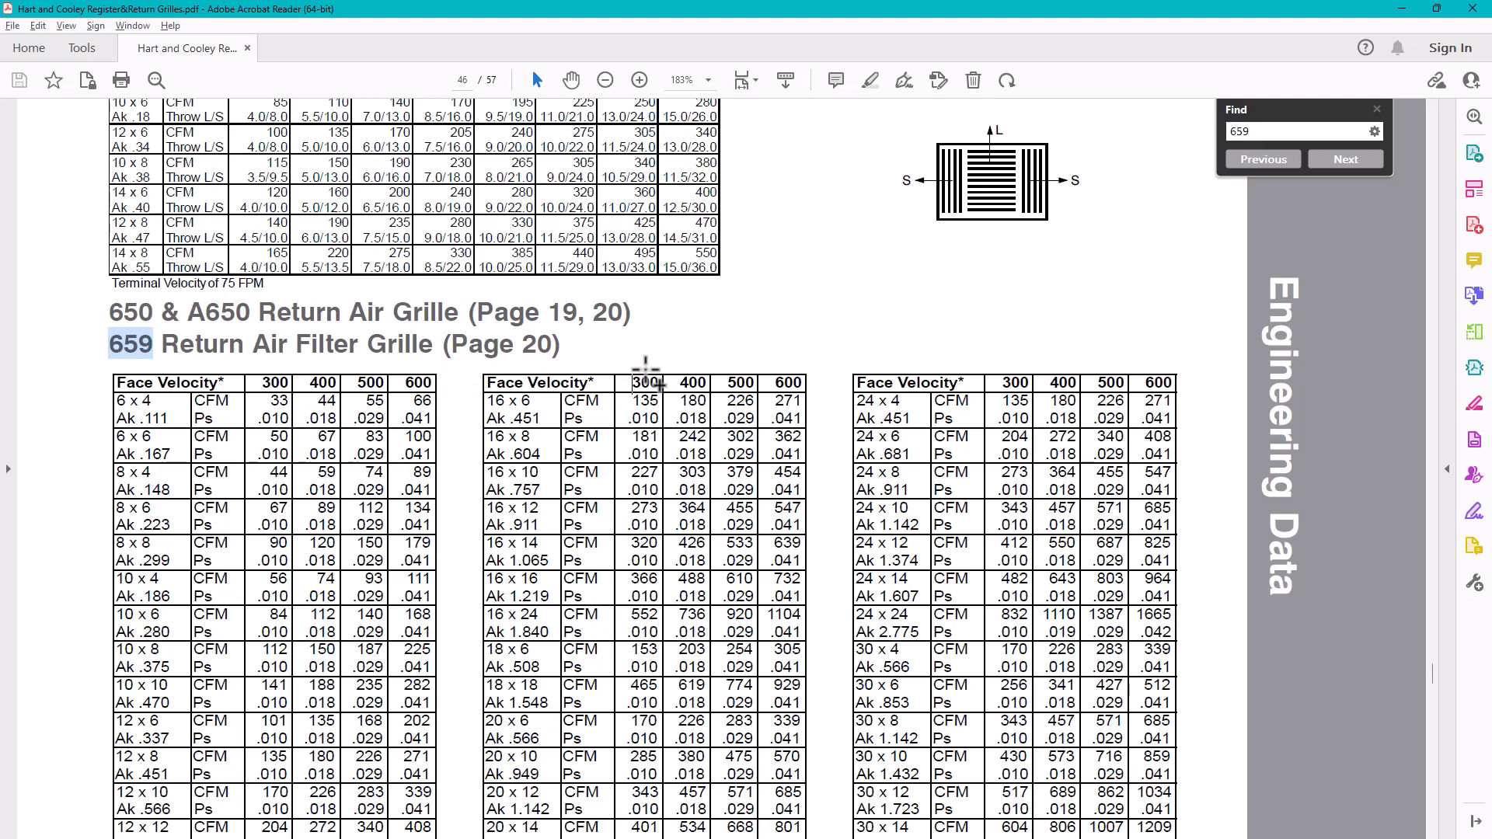
scroll(646, 372, down, 1)
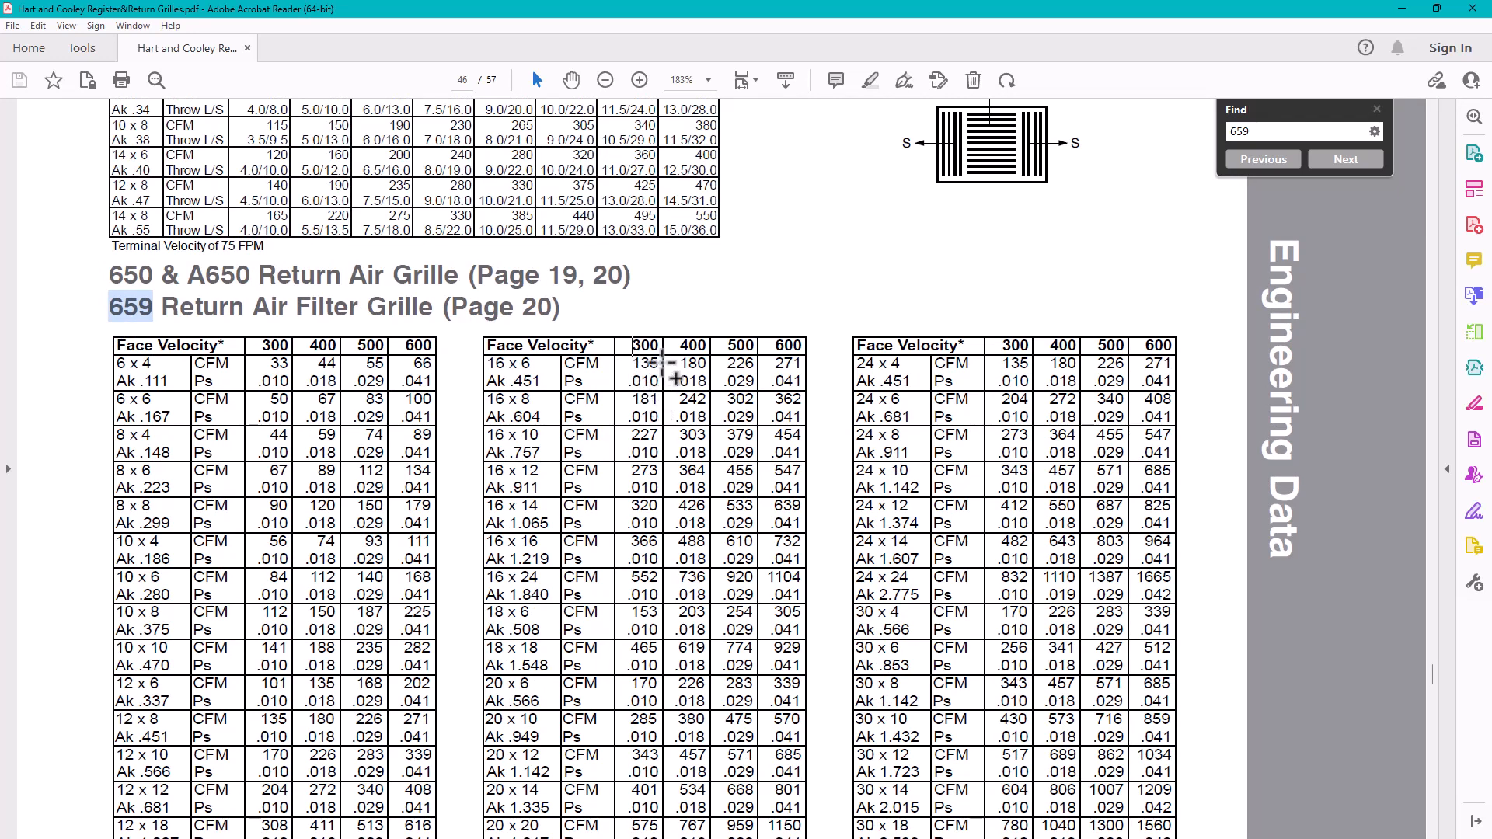
scroll(670, 375, down, 6)
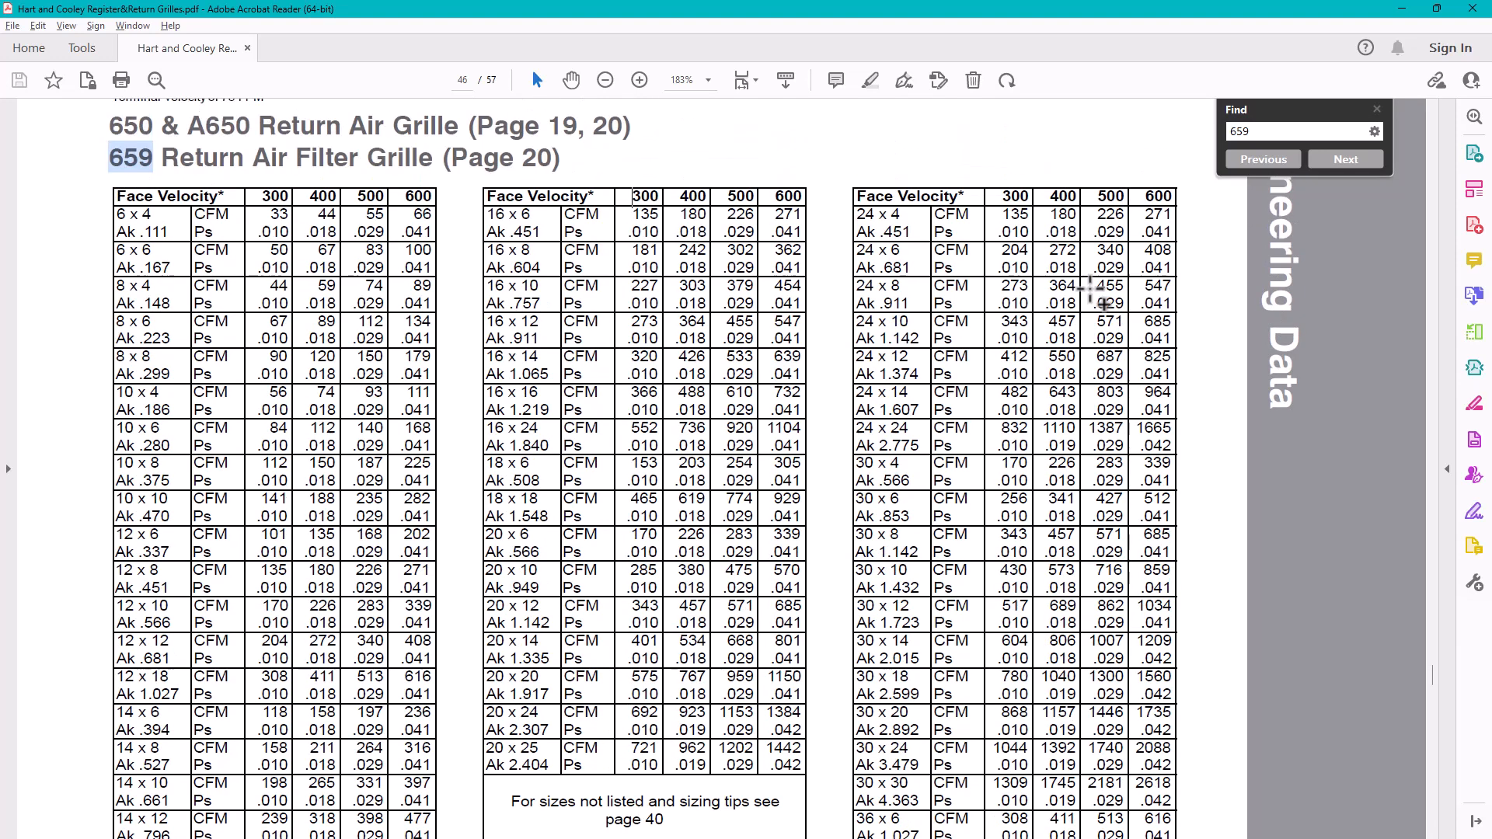
scroll(1090, 299, up, 2)
scroll(987, 551, down, 2)
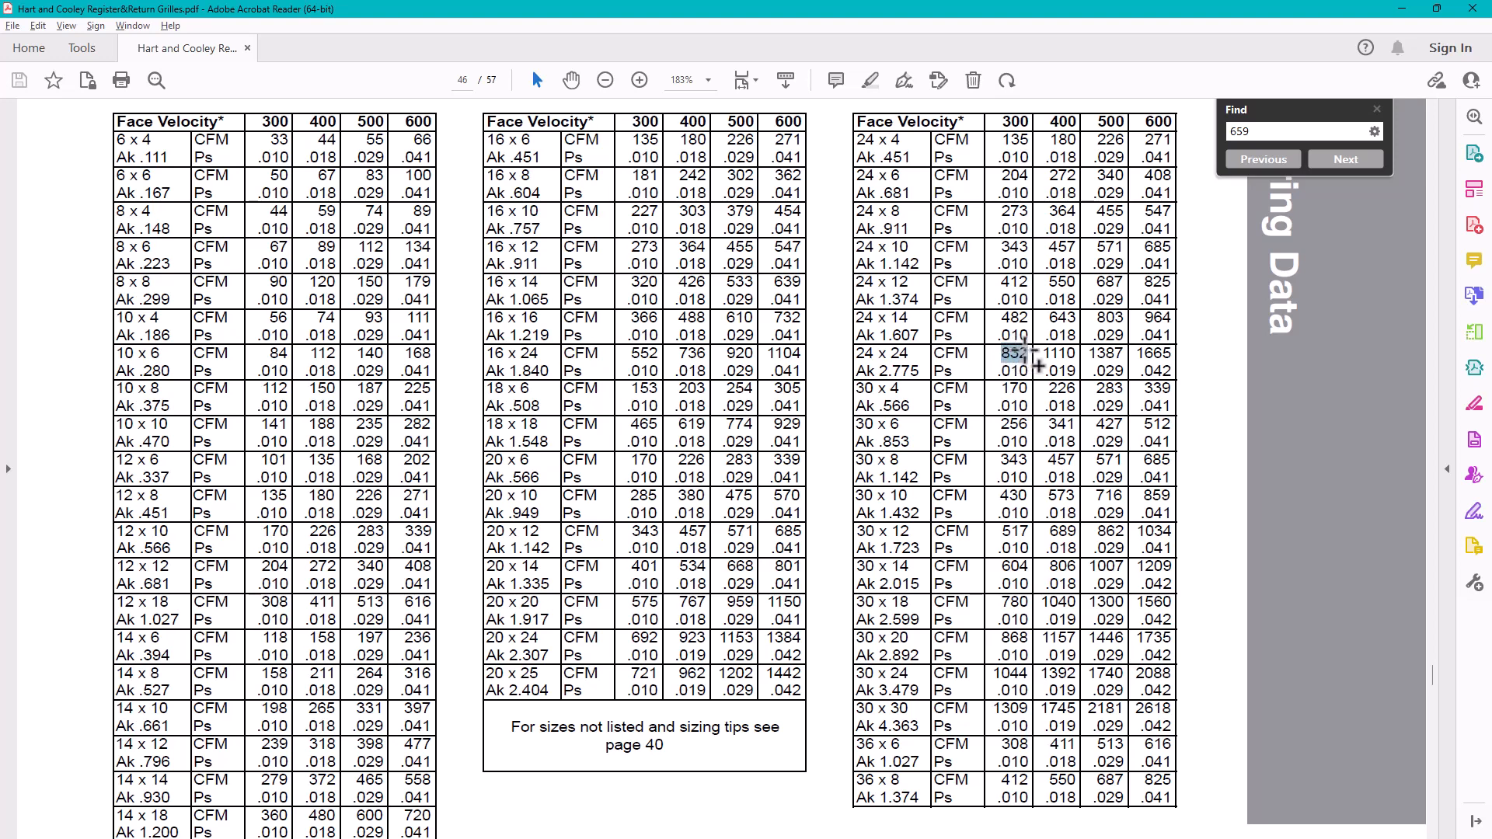
double_click(1013, 354)
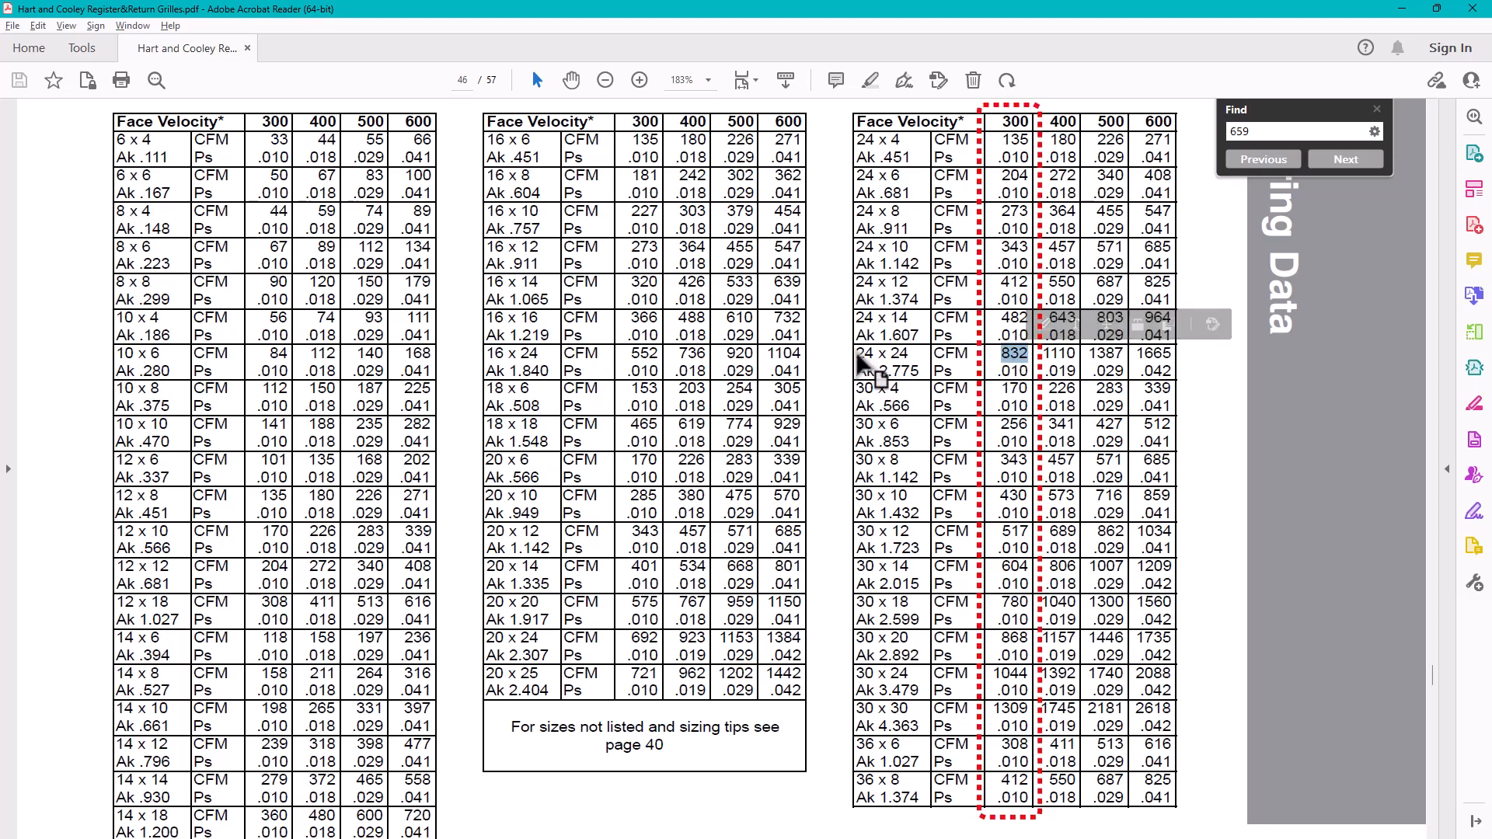
drag(859, 356, 909, 355)
drag(999, 355, 1025, 356)
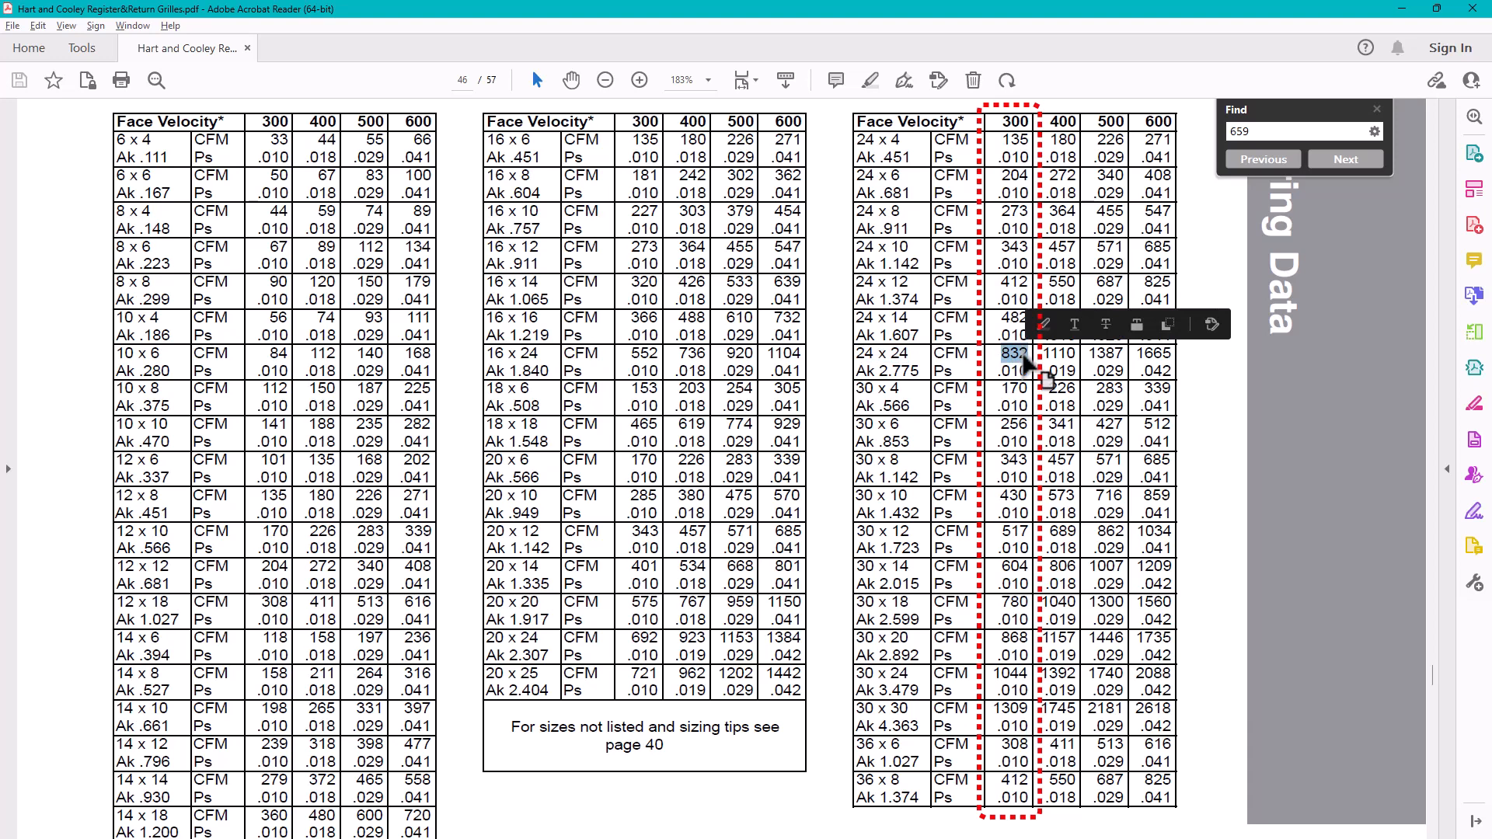
click(860, 354)
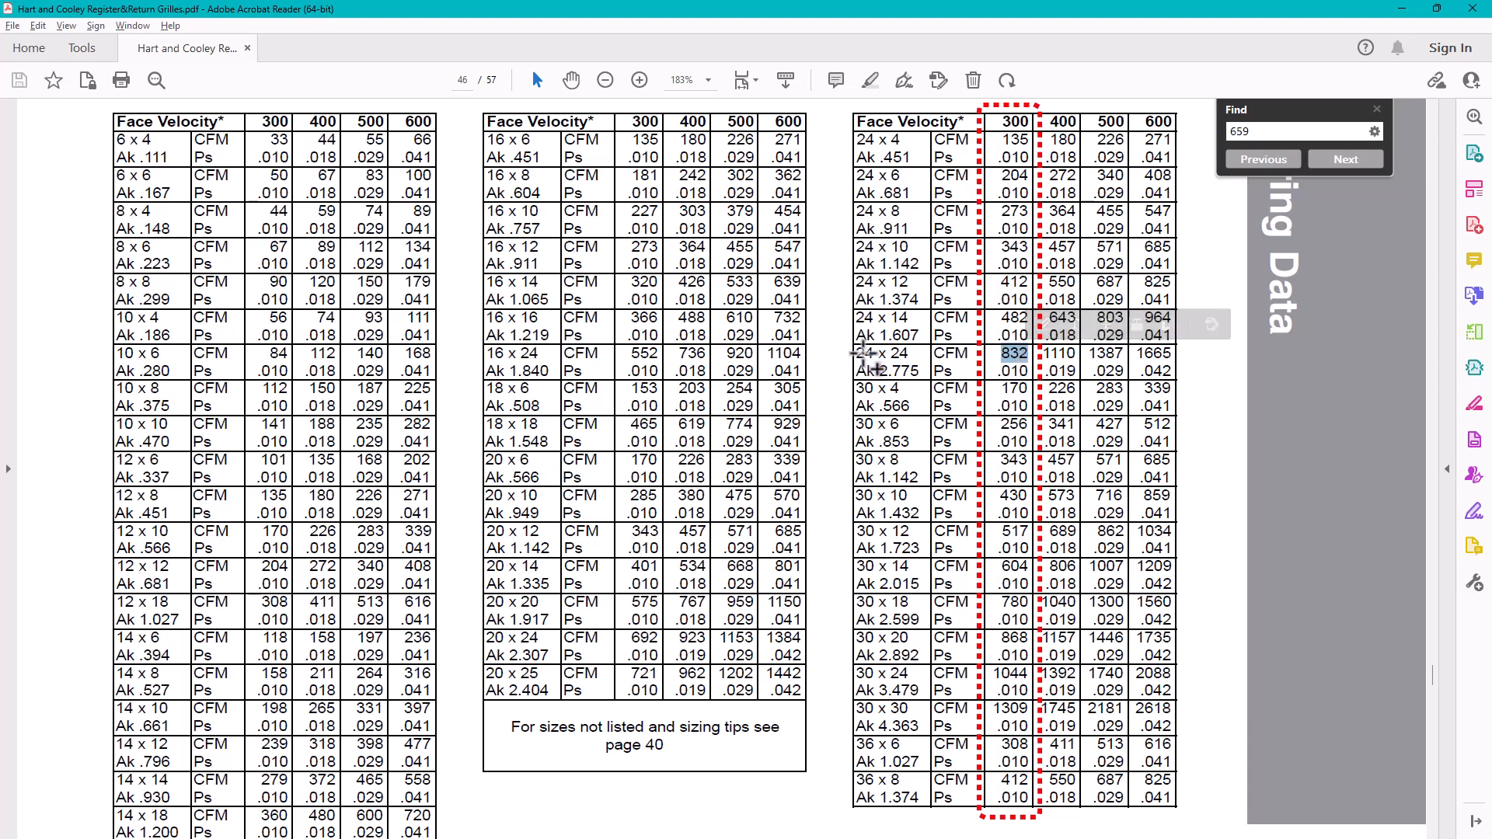
Highlight the 24 x 24 size entry in the 659 grille's engineering data, check it against the grille heading, and clear the highlight
drag(857, 353, 910, 361)
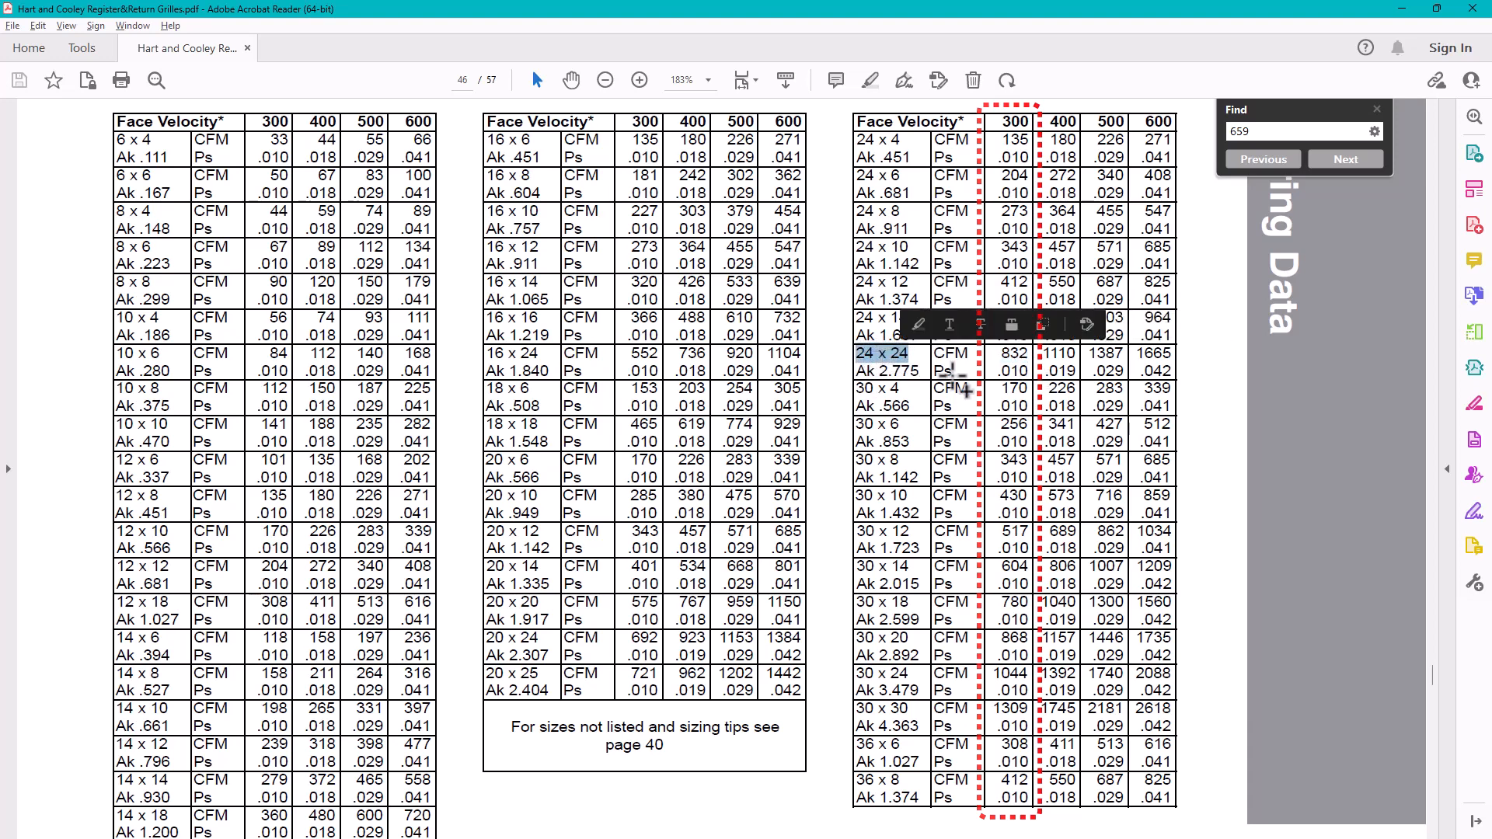
scroll(963, 389, up, 1)
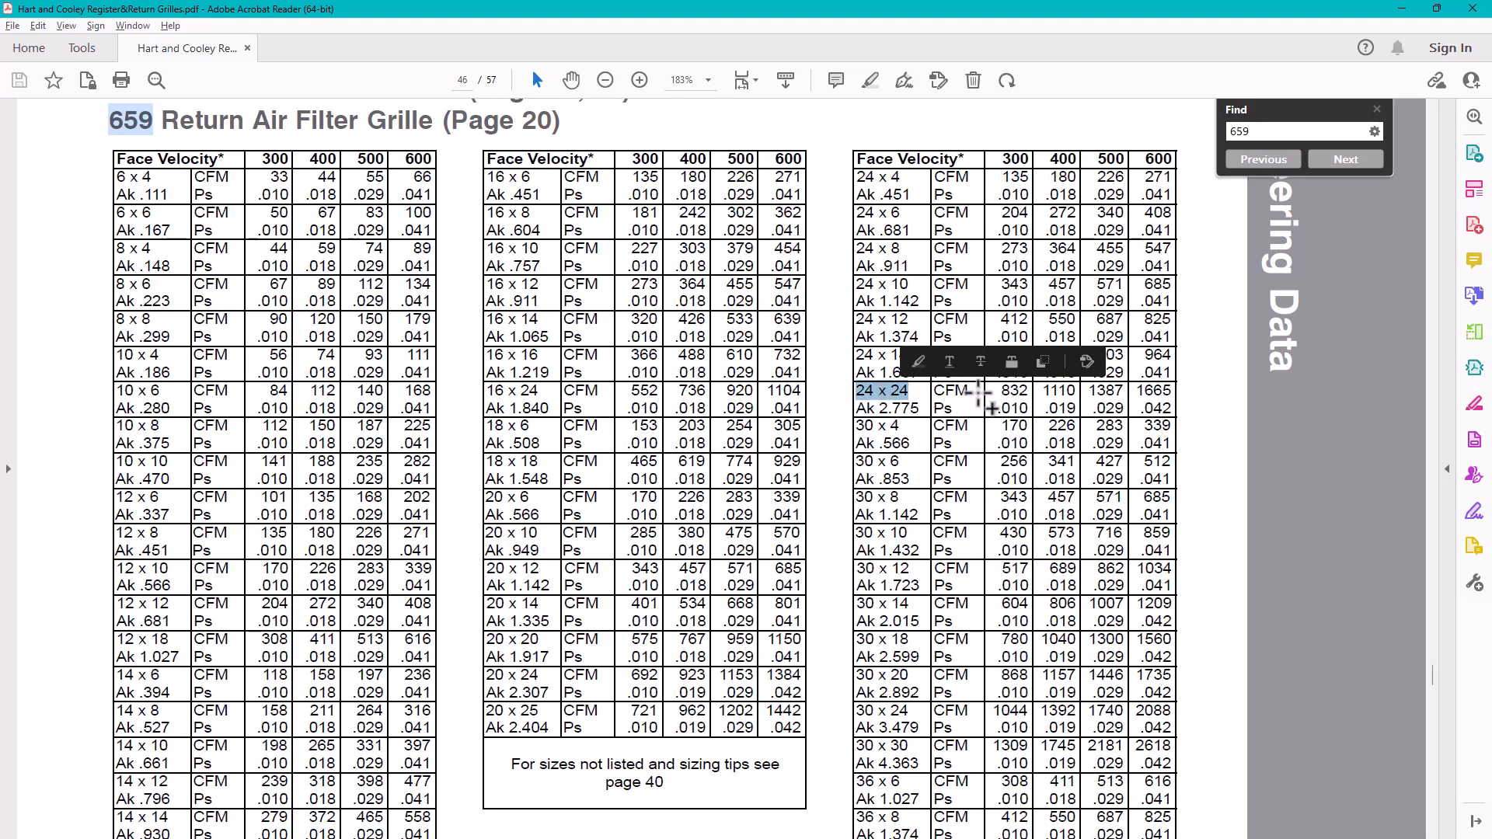
click(1007, 395)
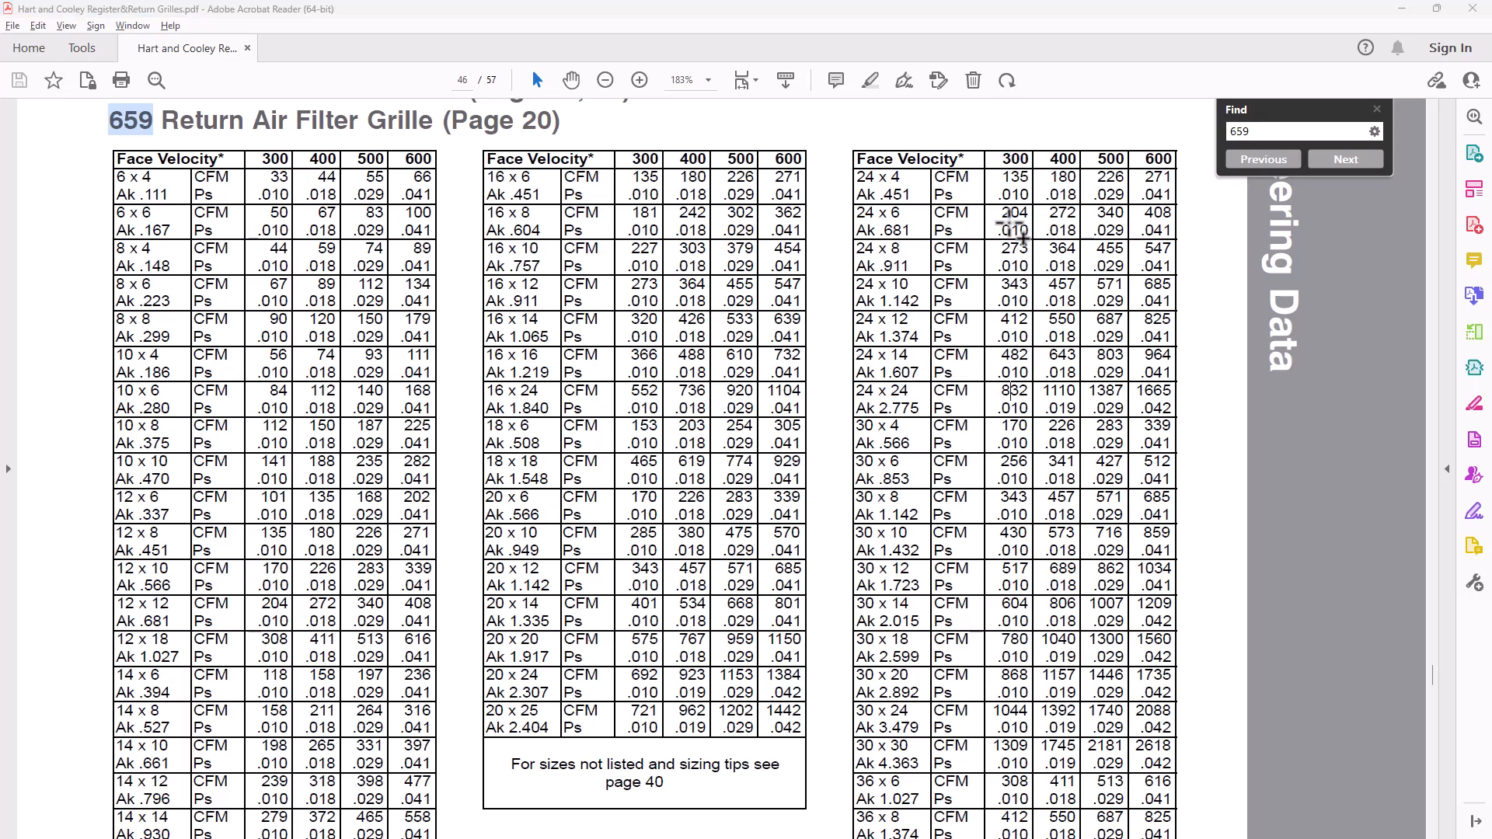
Switch to Right-Suite Universal and set the 800 cfm return register's width and height to 24 in, keeping its properties clear of the symbol
key(alt+Tab)
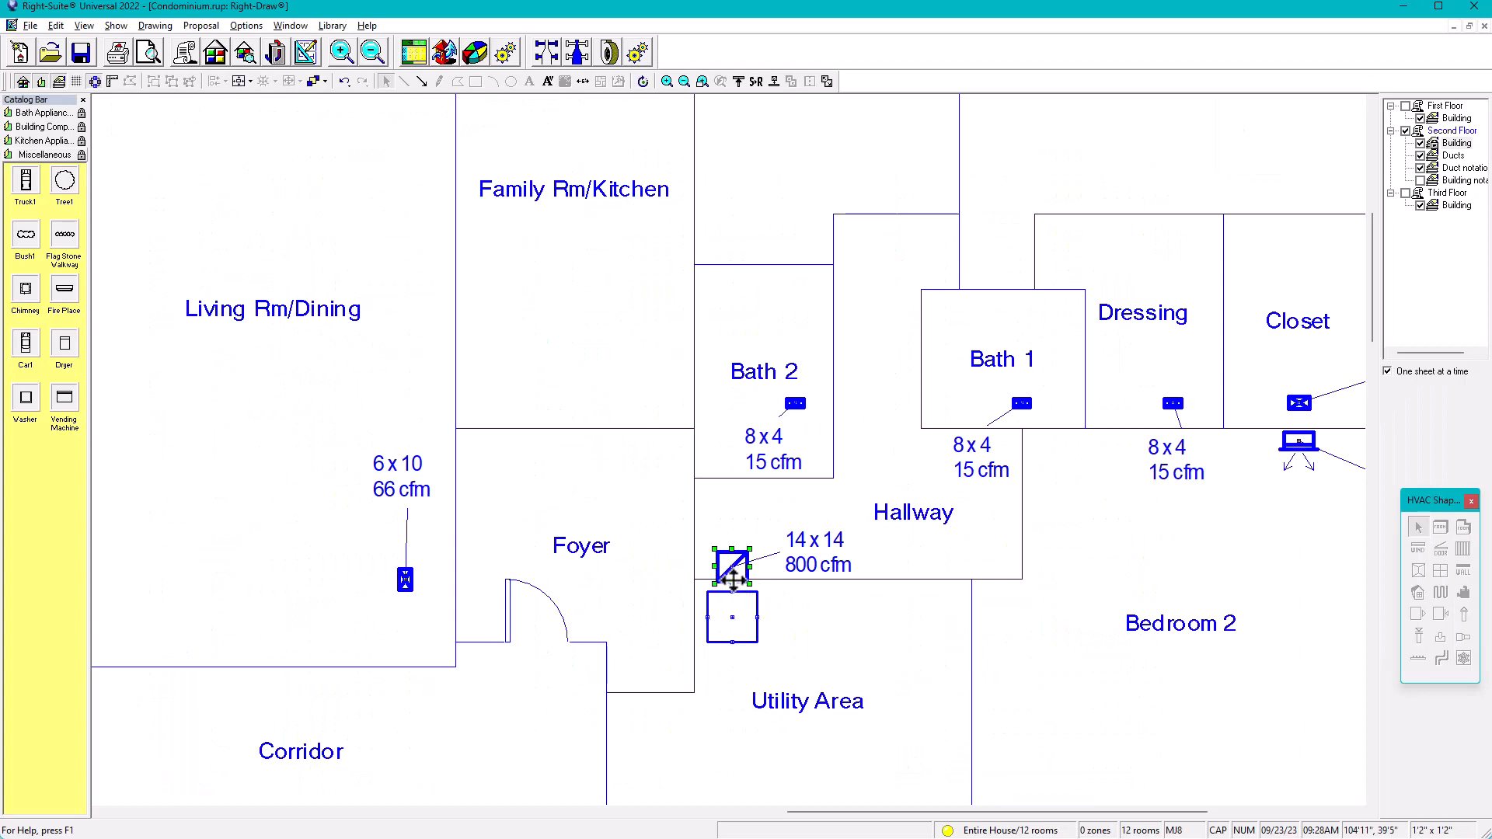
click(733, 571)
double_click(733, 571)
click(741, 442)
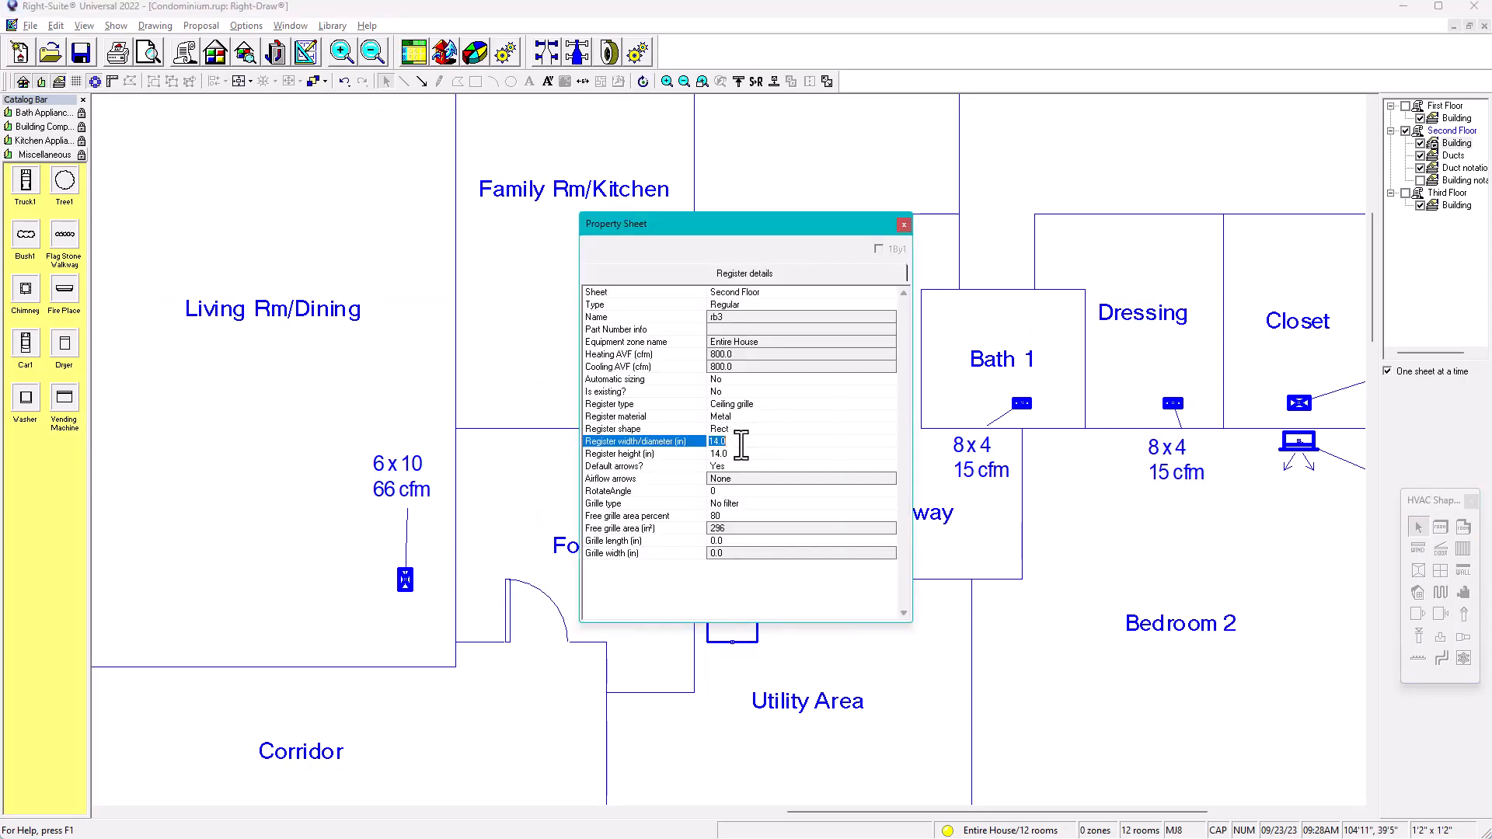
text(24)
click(736, 451)
text(24)
key(Return)
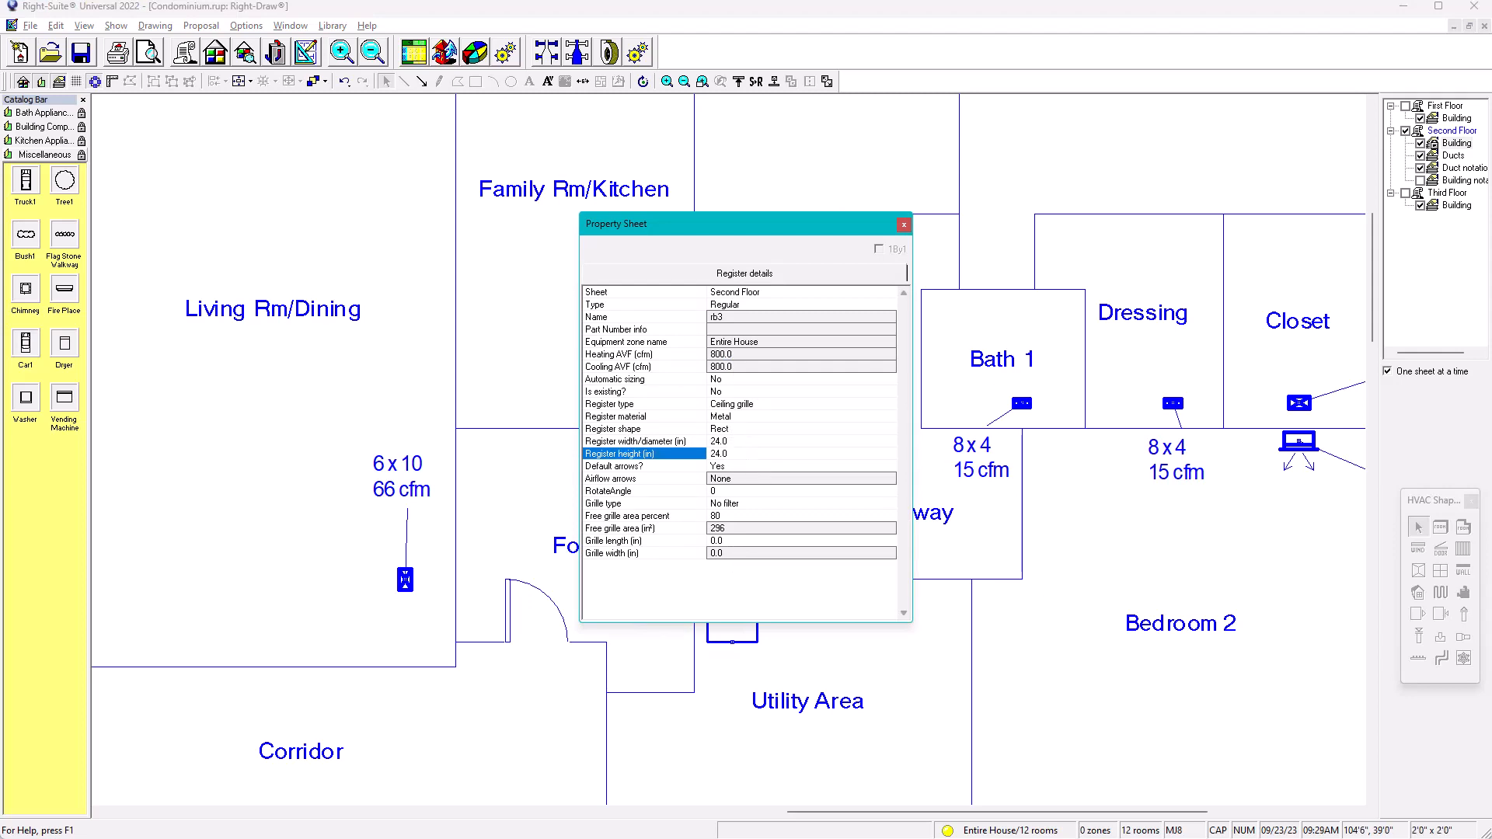
drag(763, 224, 990, 211)
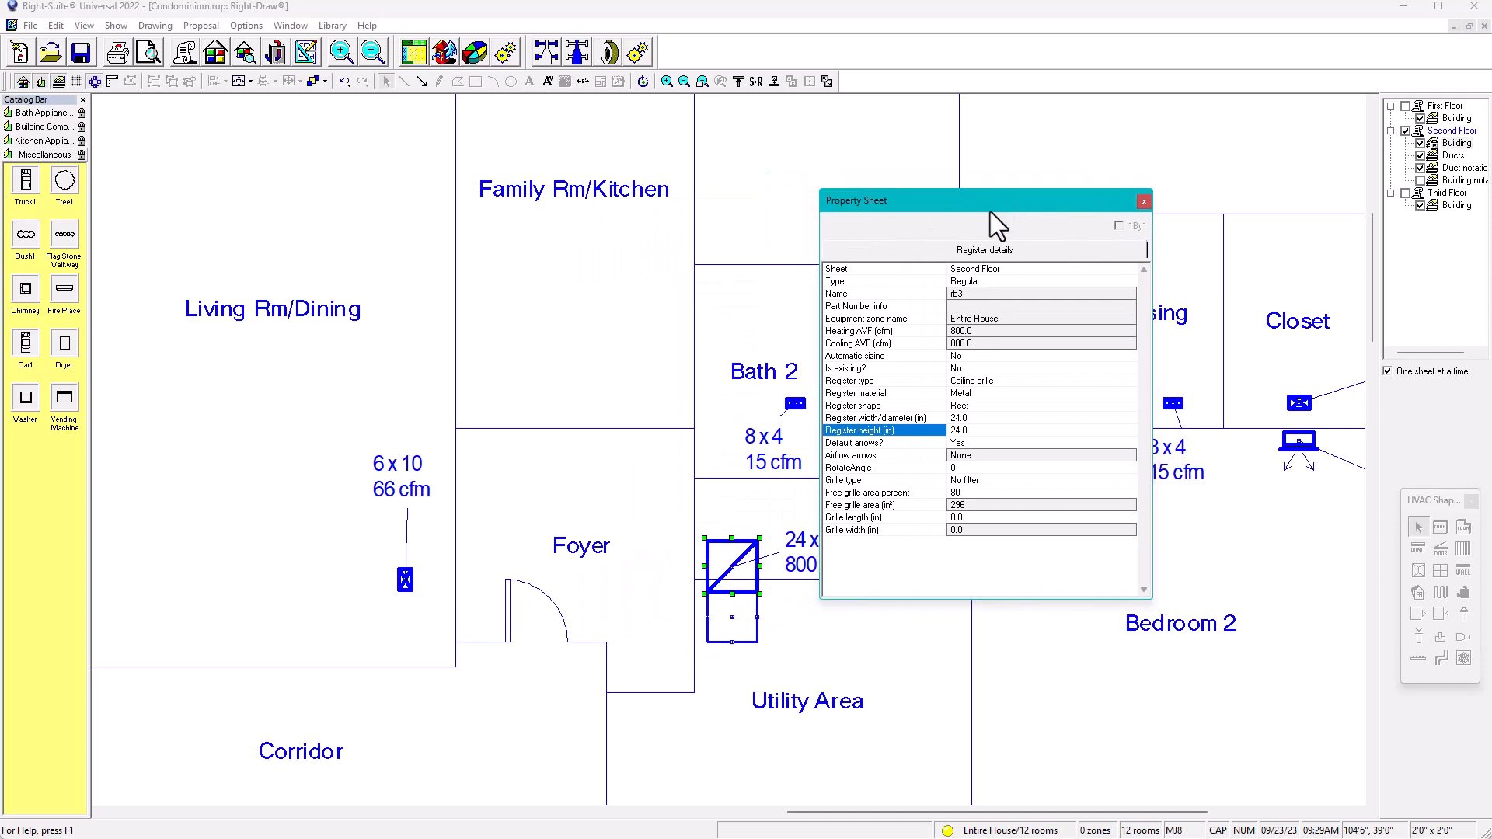
Change the 800 cfm return's register type to Low wall grille
click(974, 382)
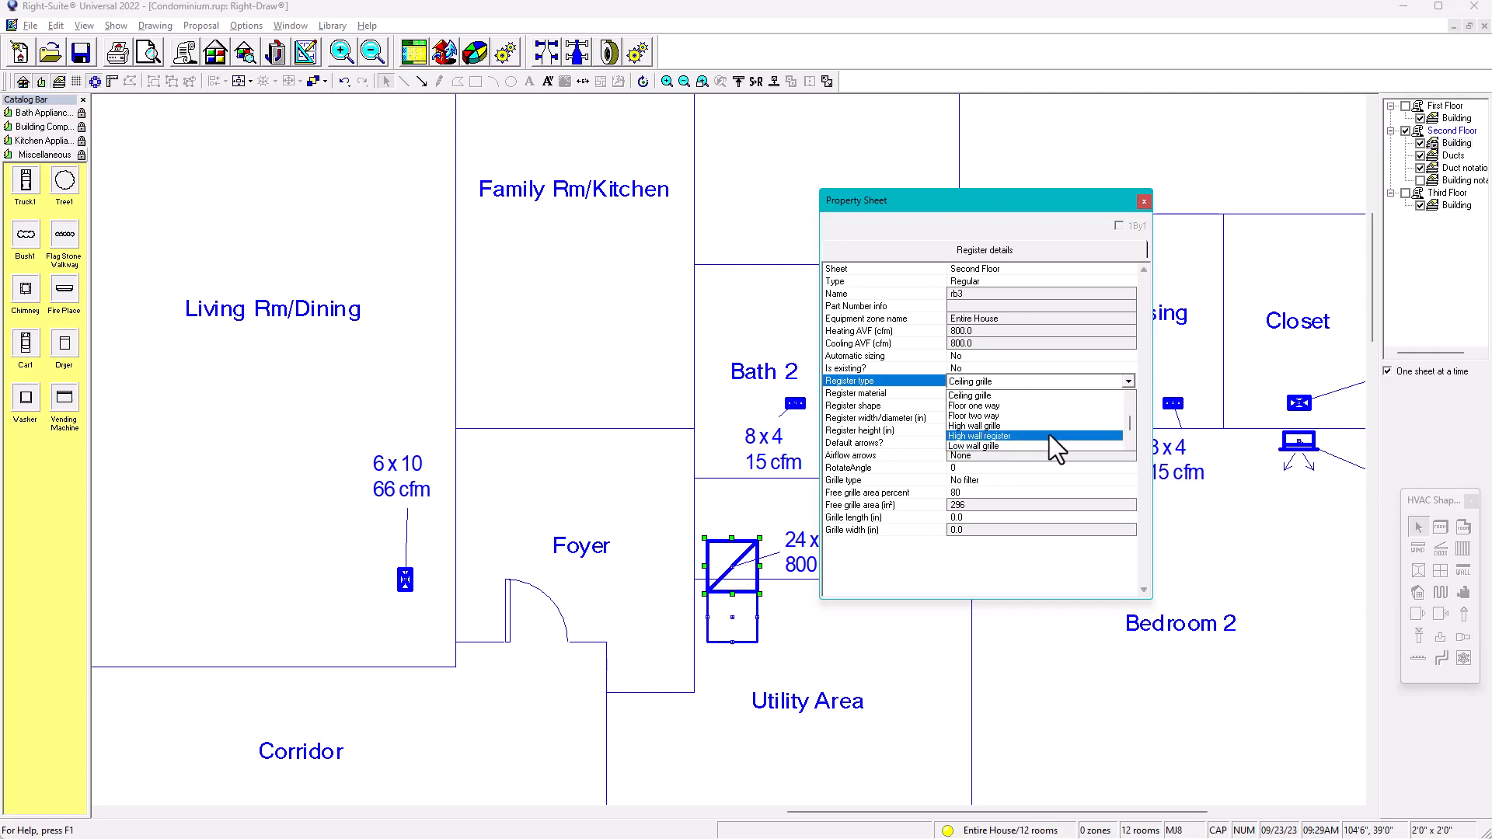
scroll(983, 417, down, 1)
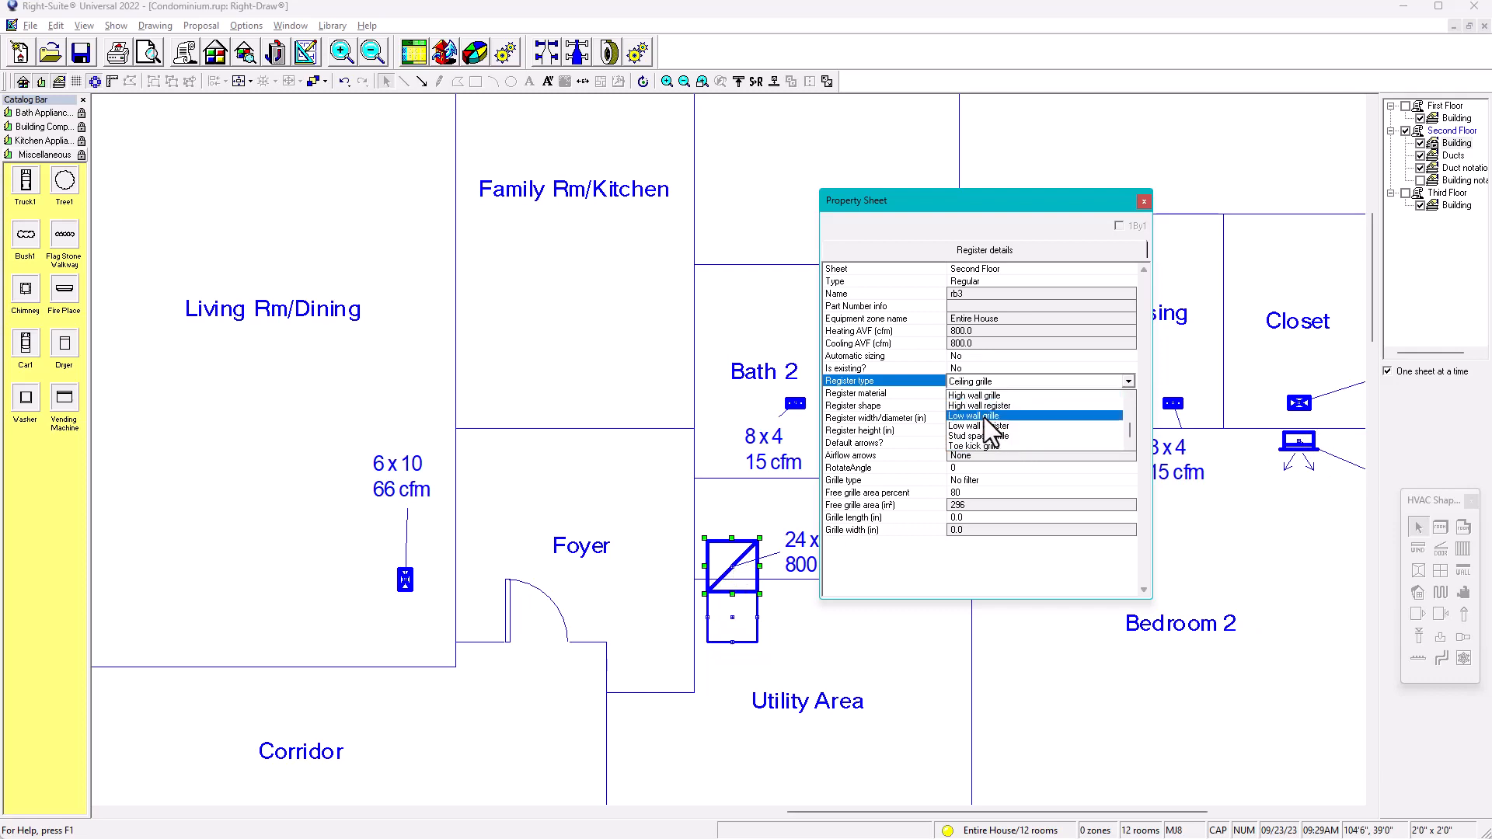
click(983, 416)
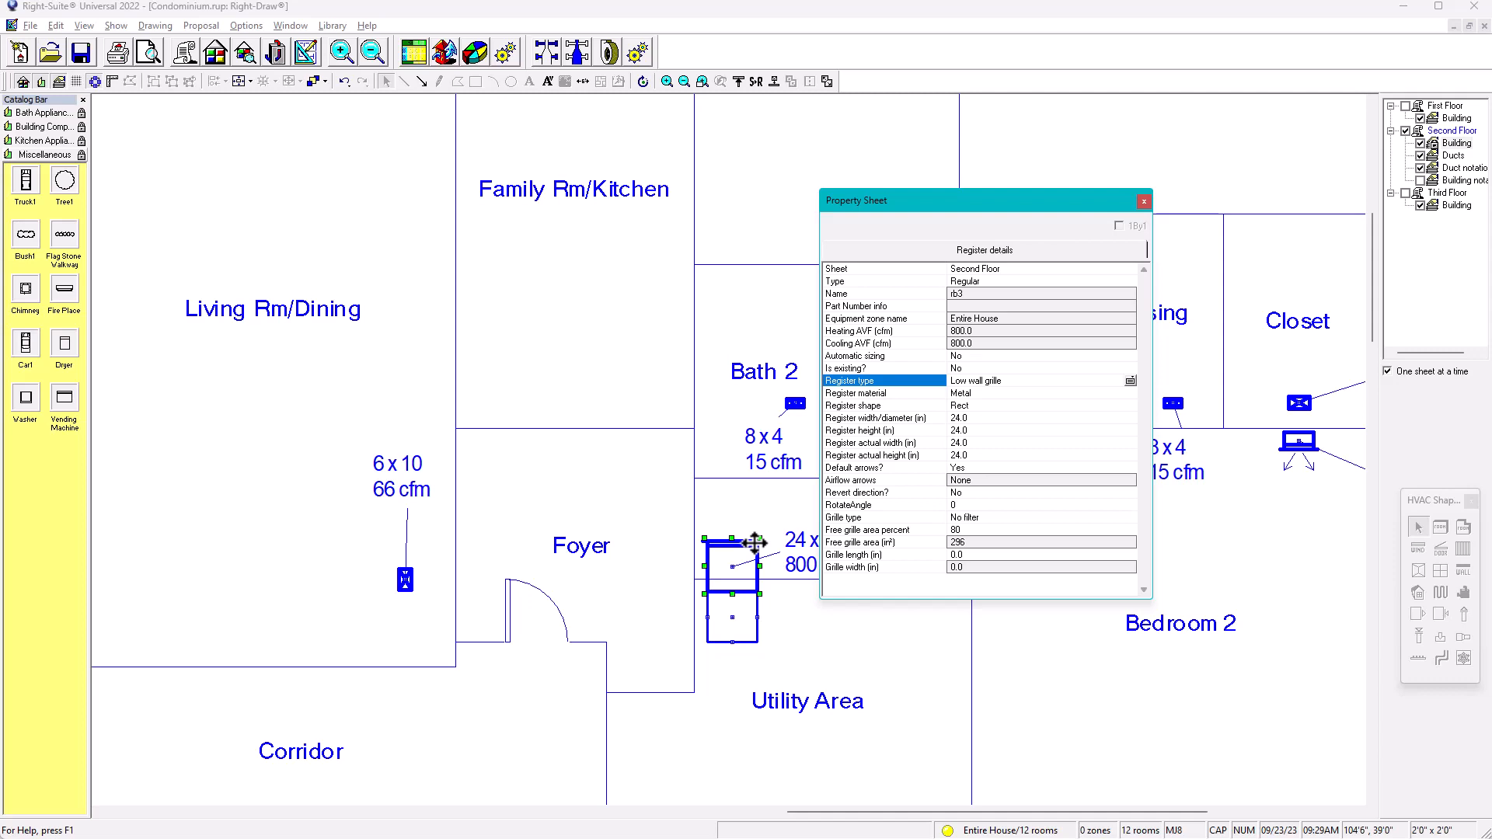
Turn off the return grille's default arrows, set its airflow arrows to Bottom, and close its properties
click(959, 469)
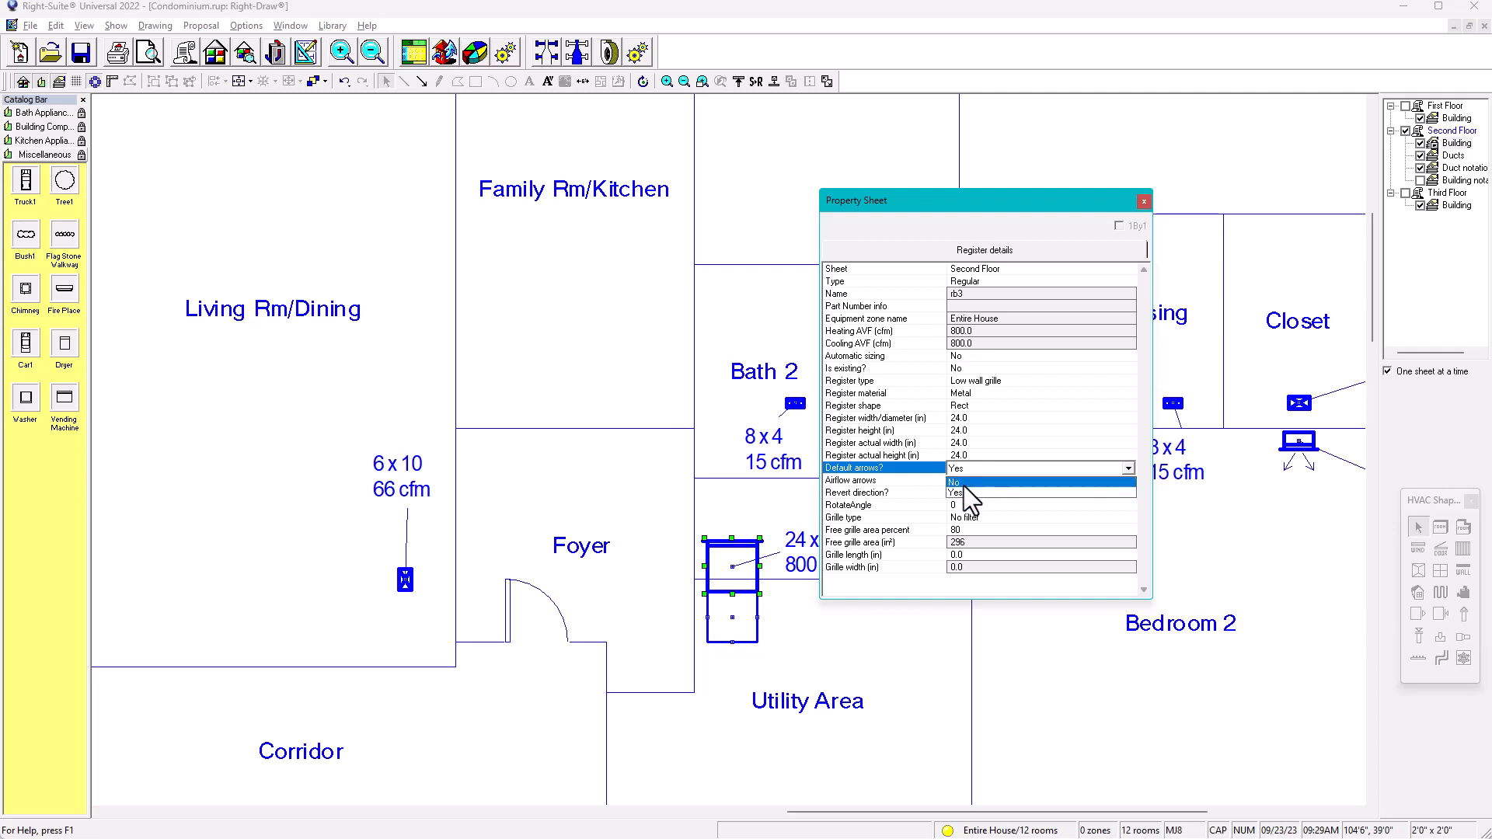
click(967, 481)
click(967, 484)
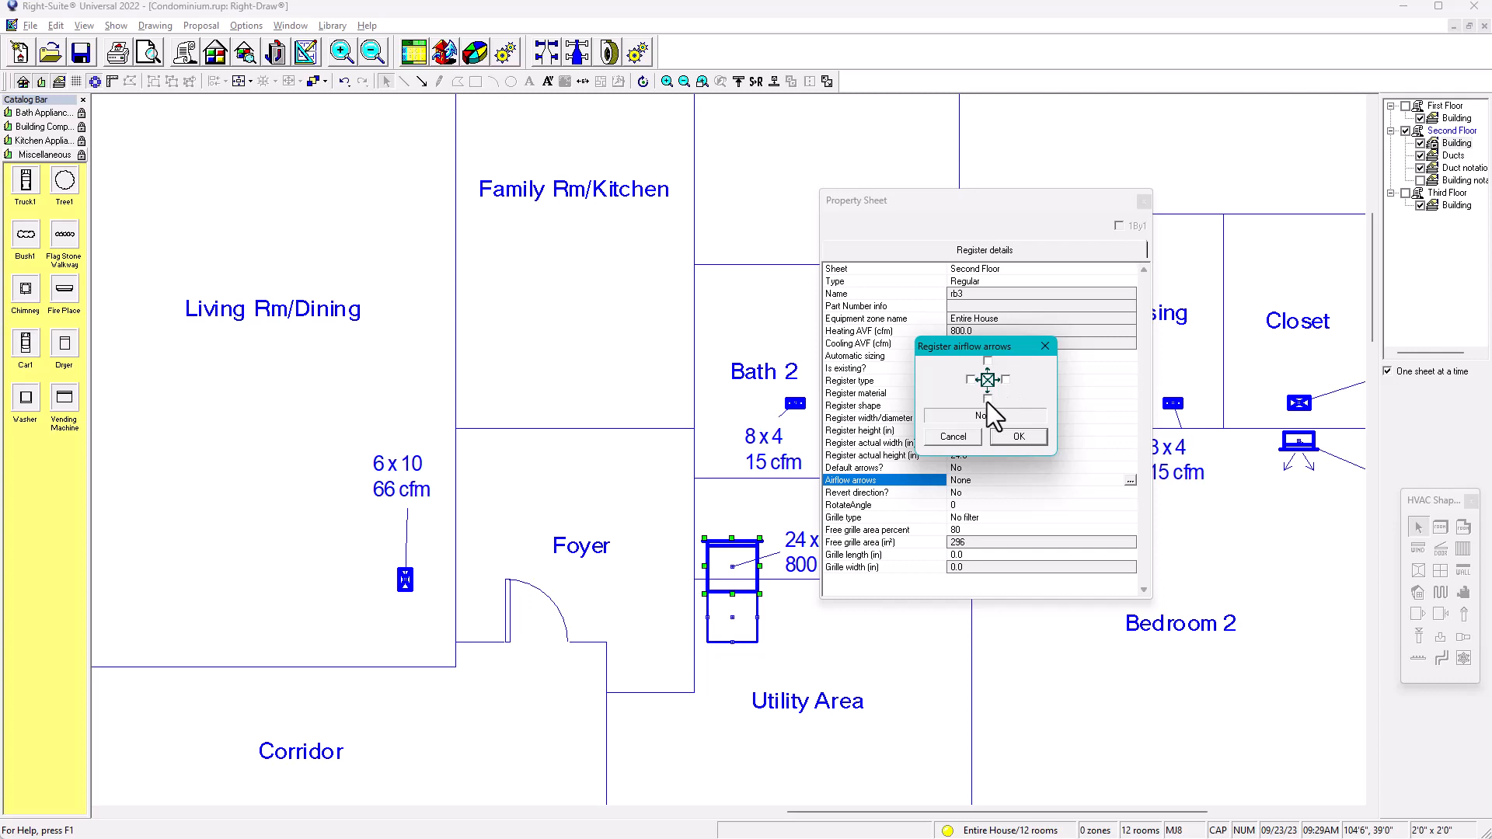
click(1014, 440)
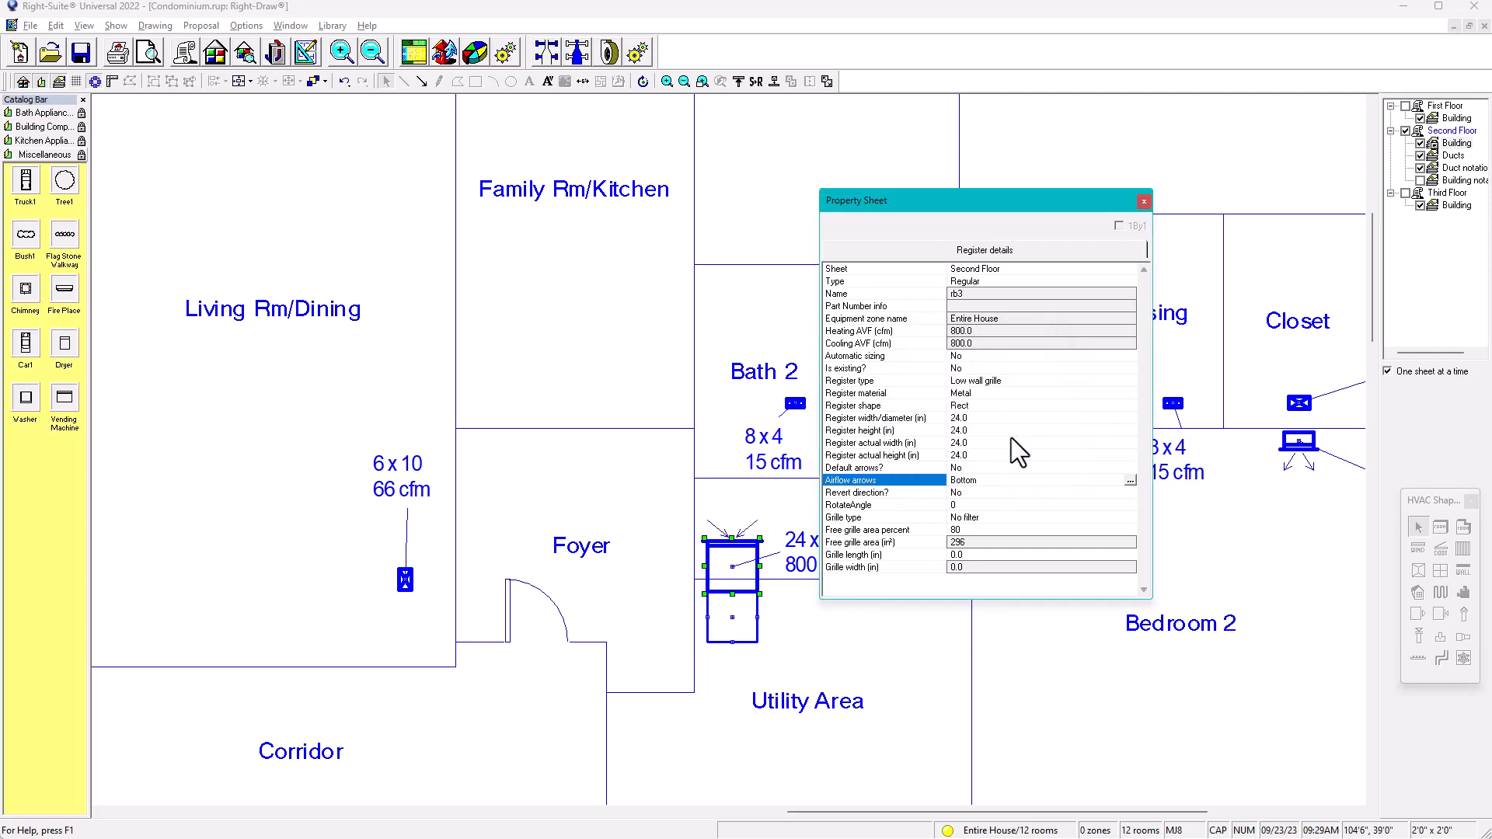
click(1143, 200)
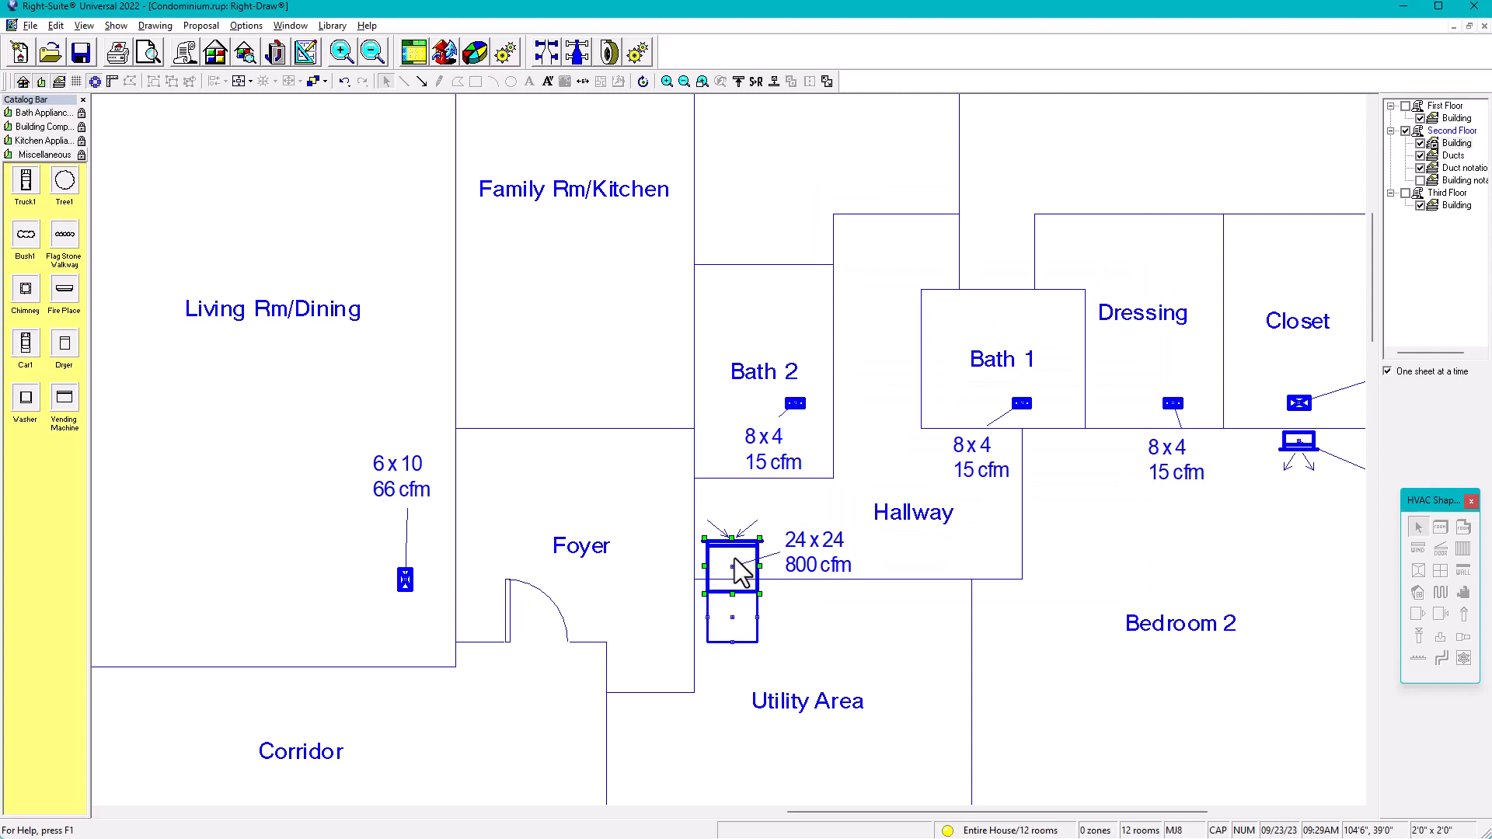
Try nudging the return grille up toward the hallway, move it back down, and deselect it
key(Up)
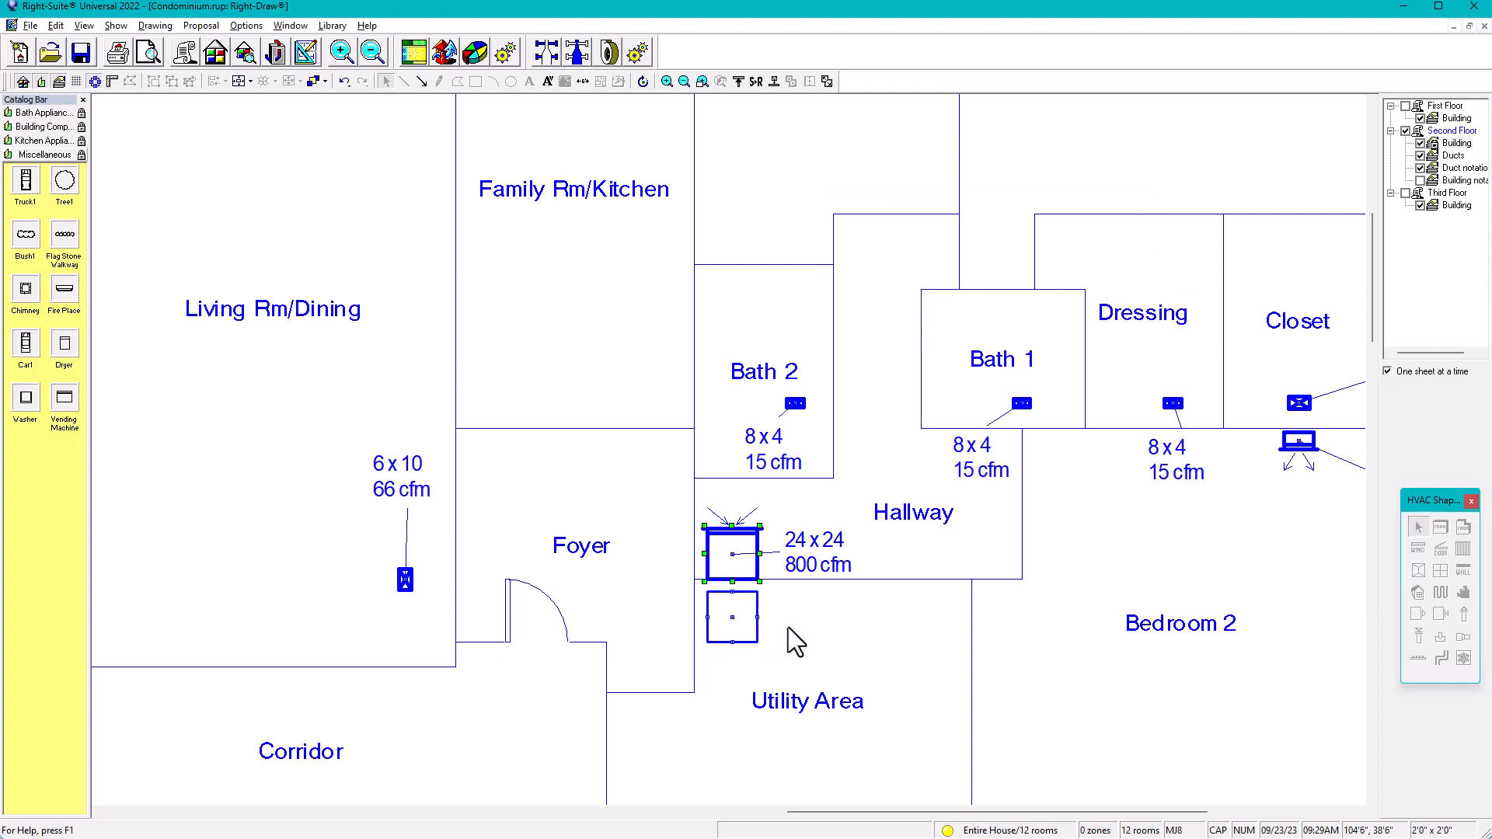
key(Down)
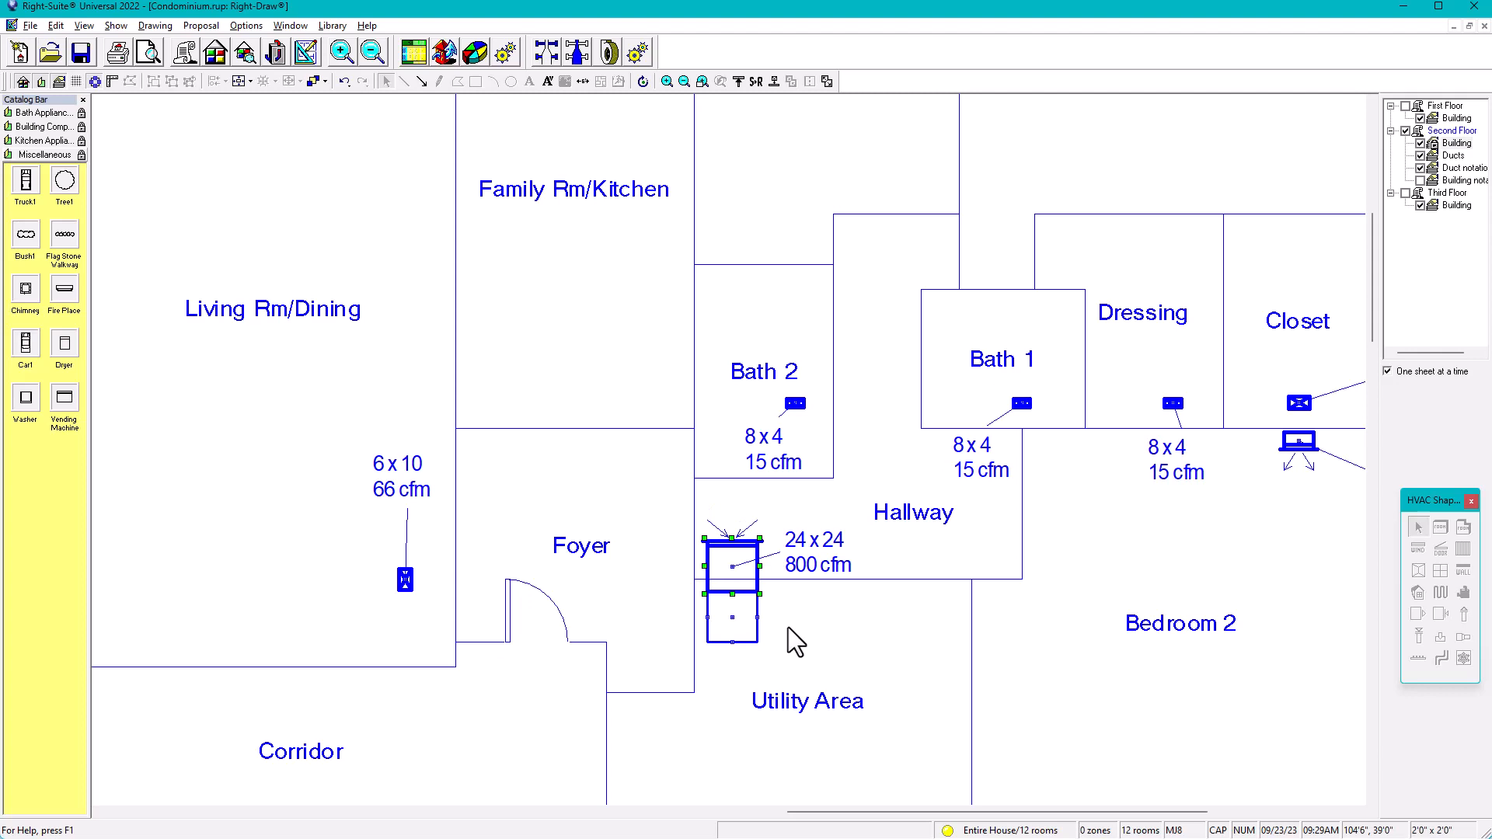
click(788, 627)
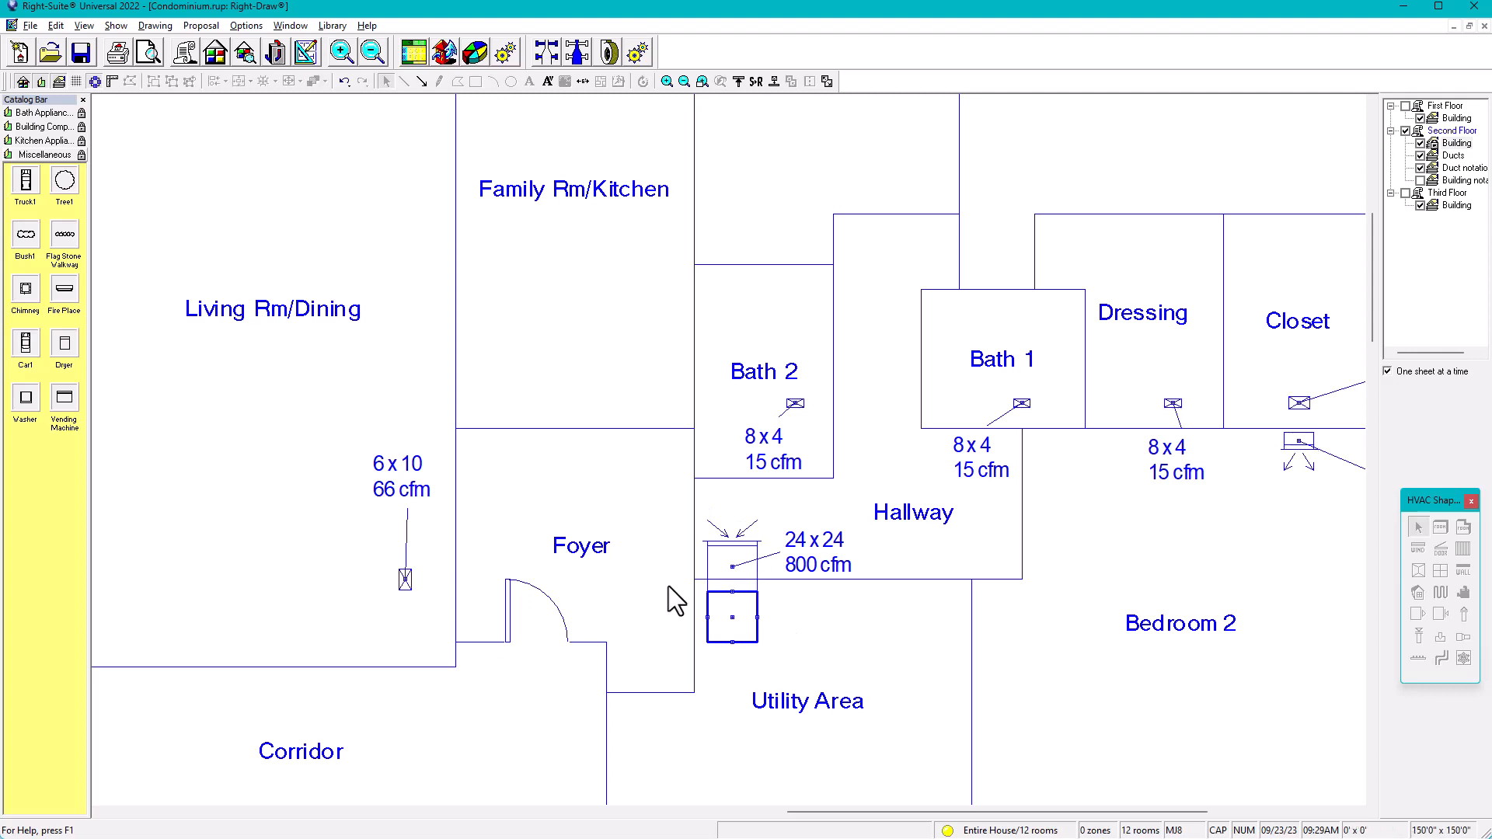
click(800, 553)
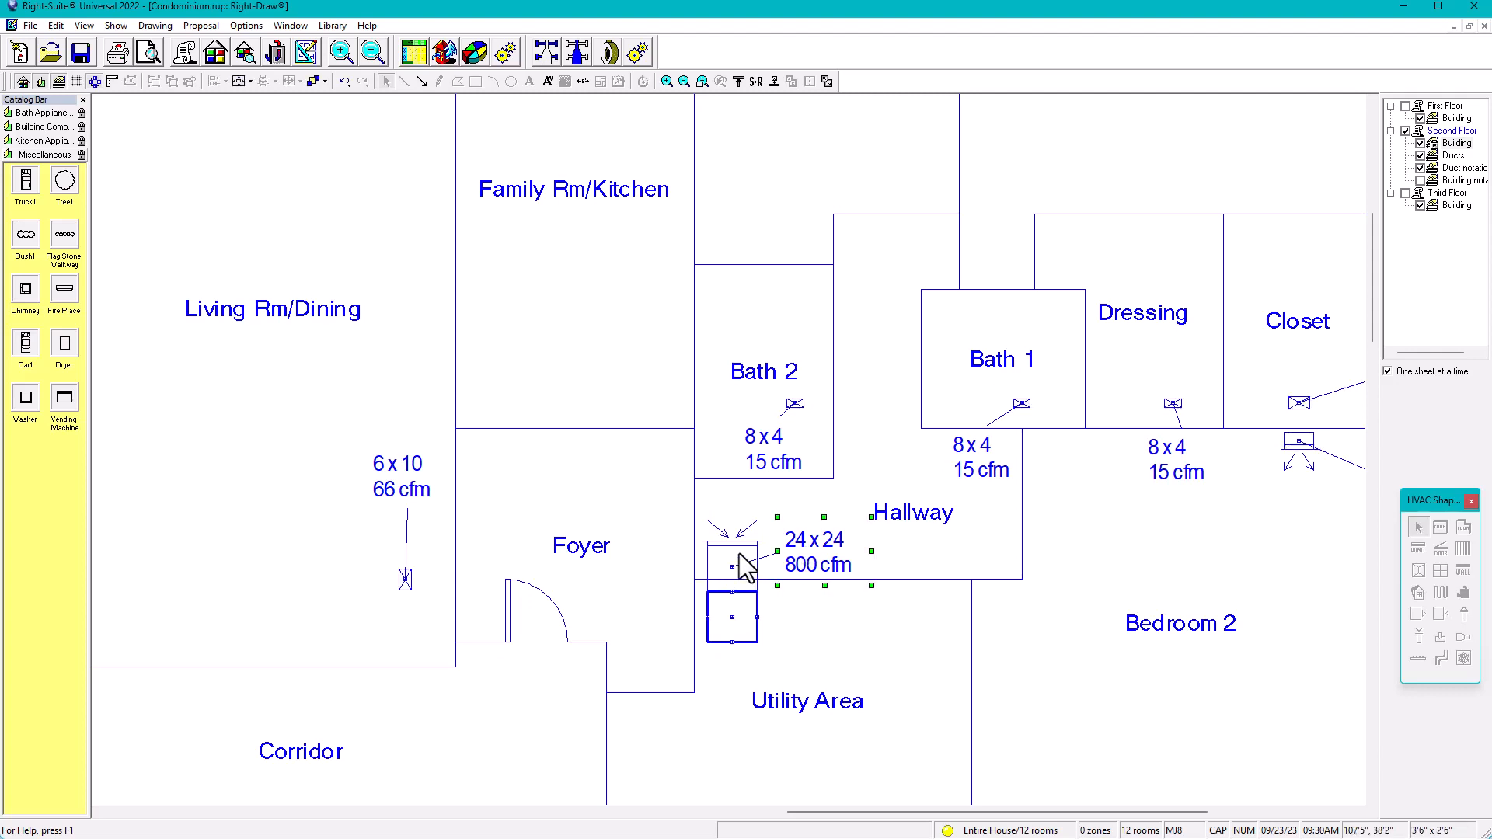
scroll(742, 553, down, 2)
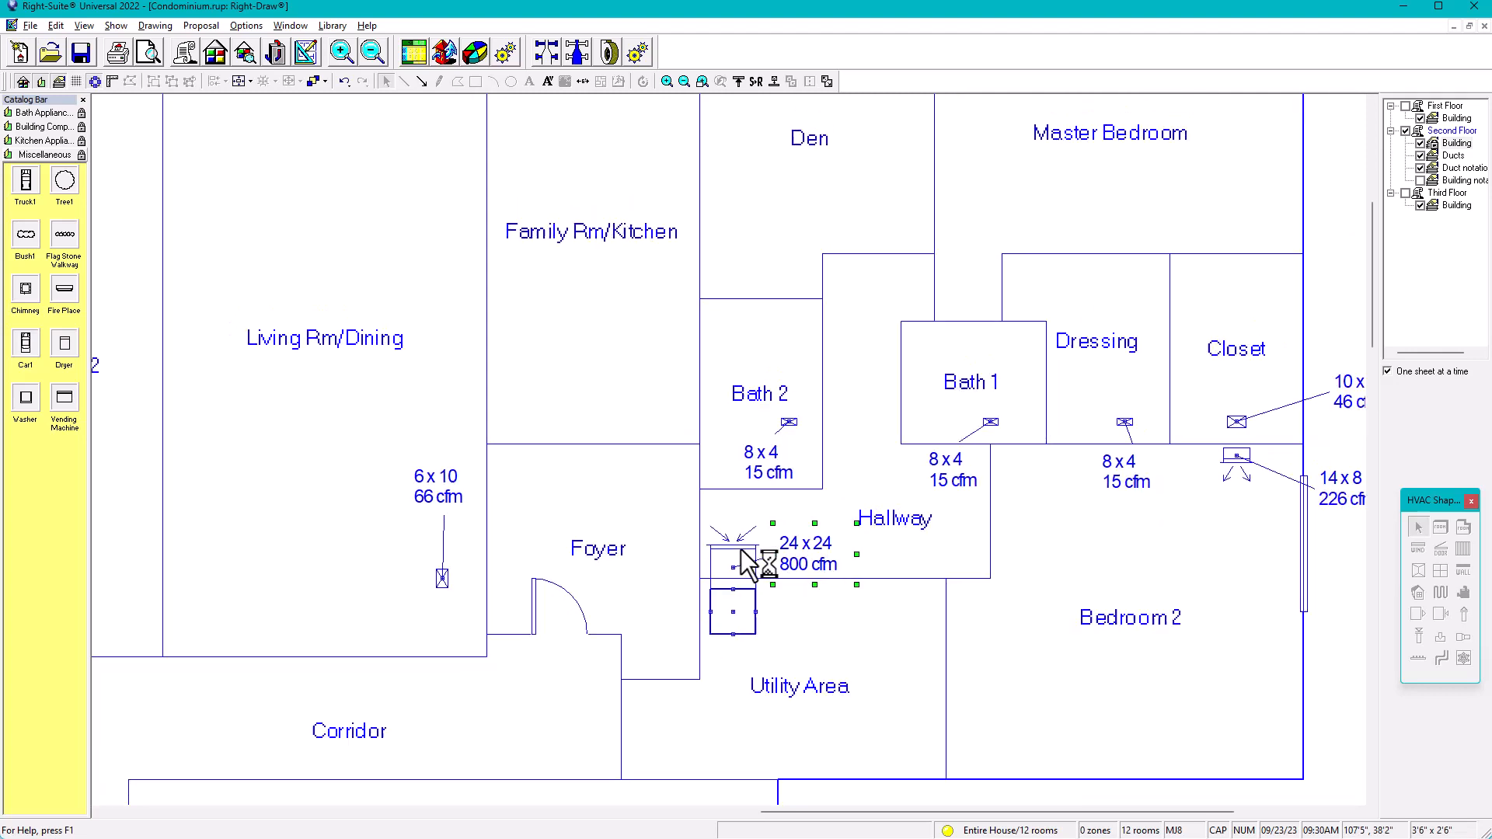
scroll(742, 557, down, 1)
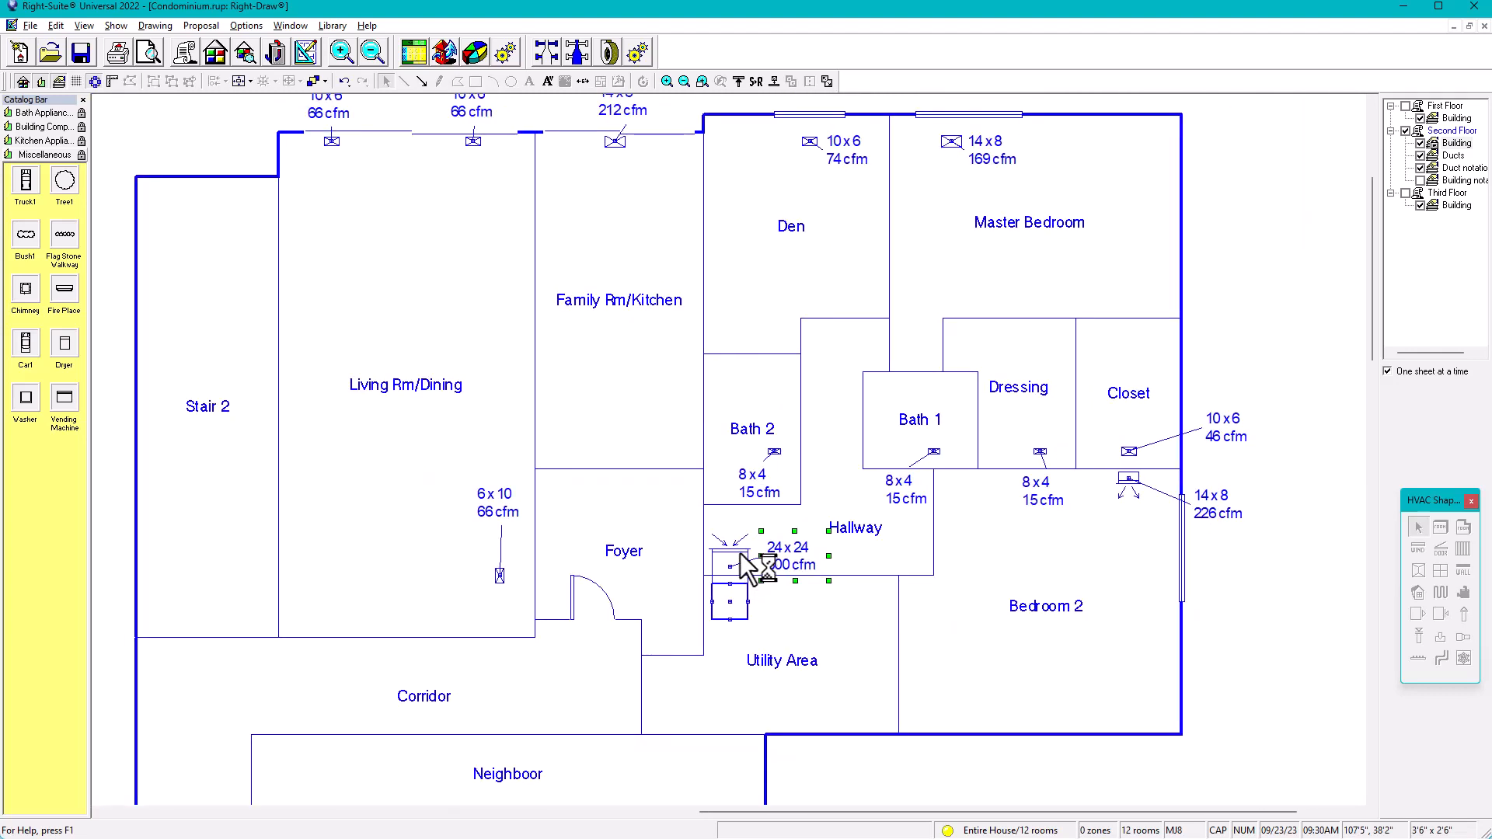
click(740, 553)
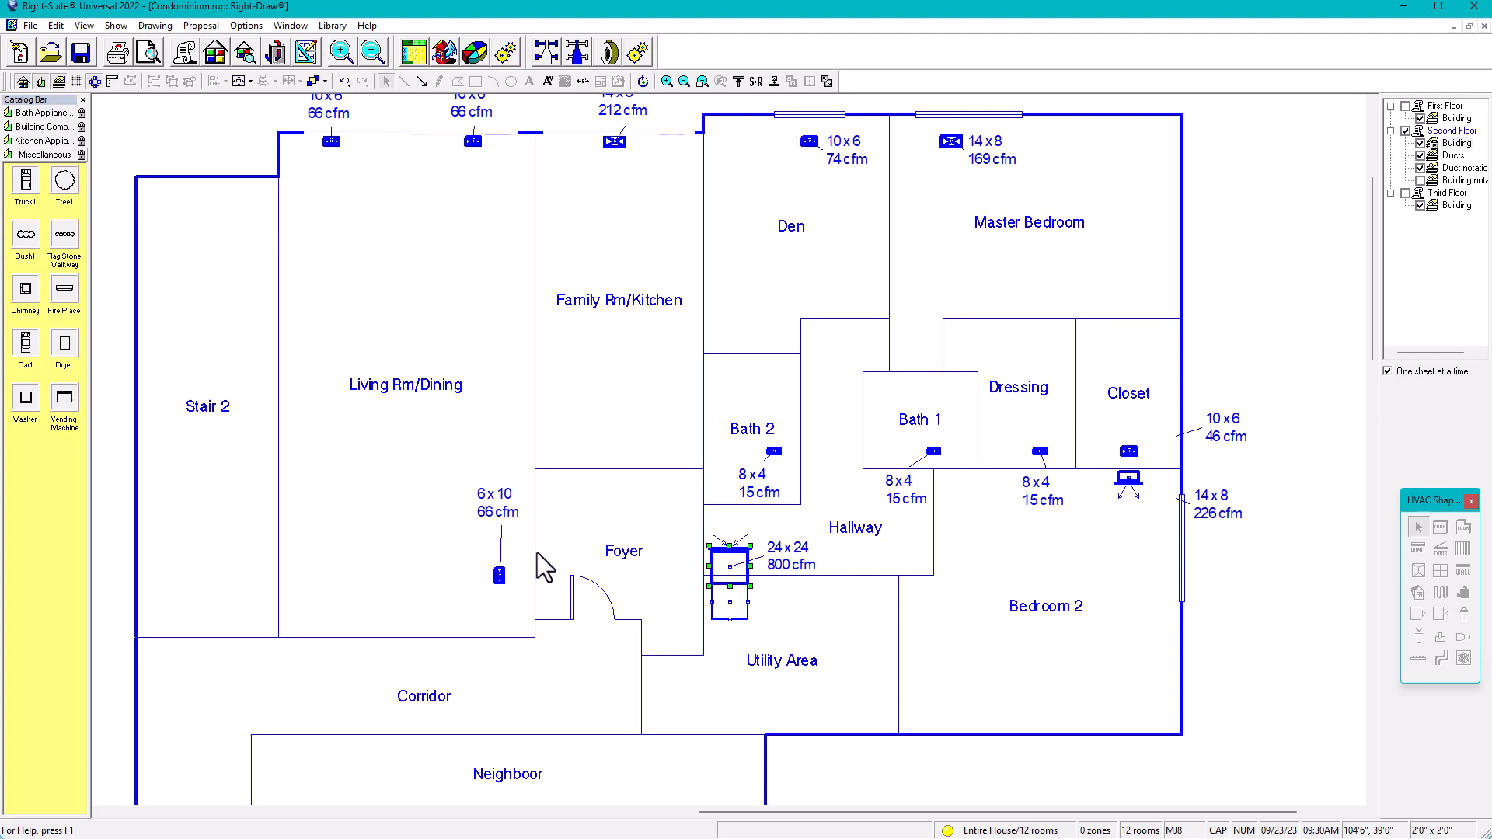
click(832, 473)
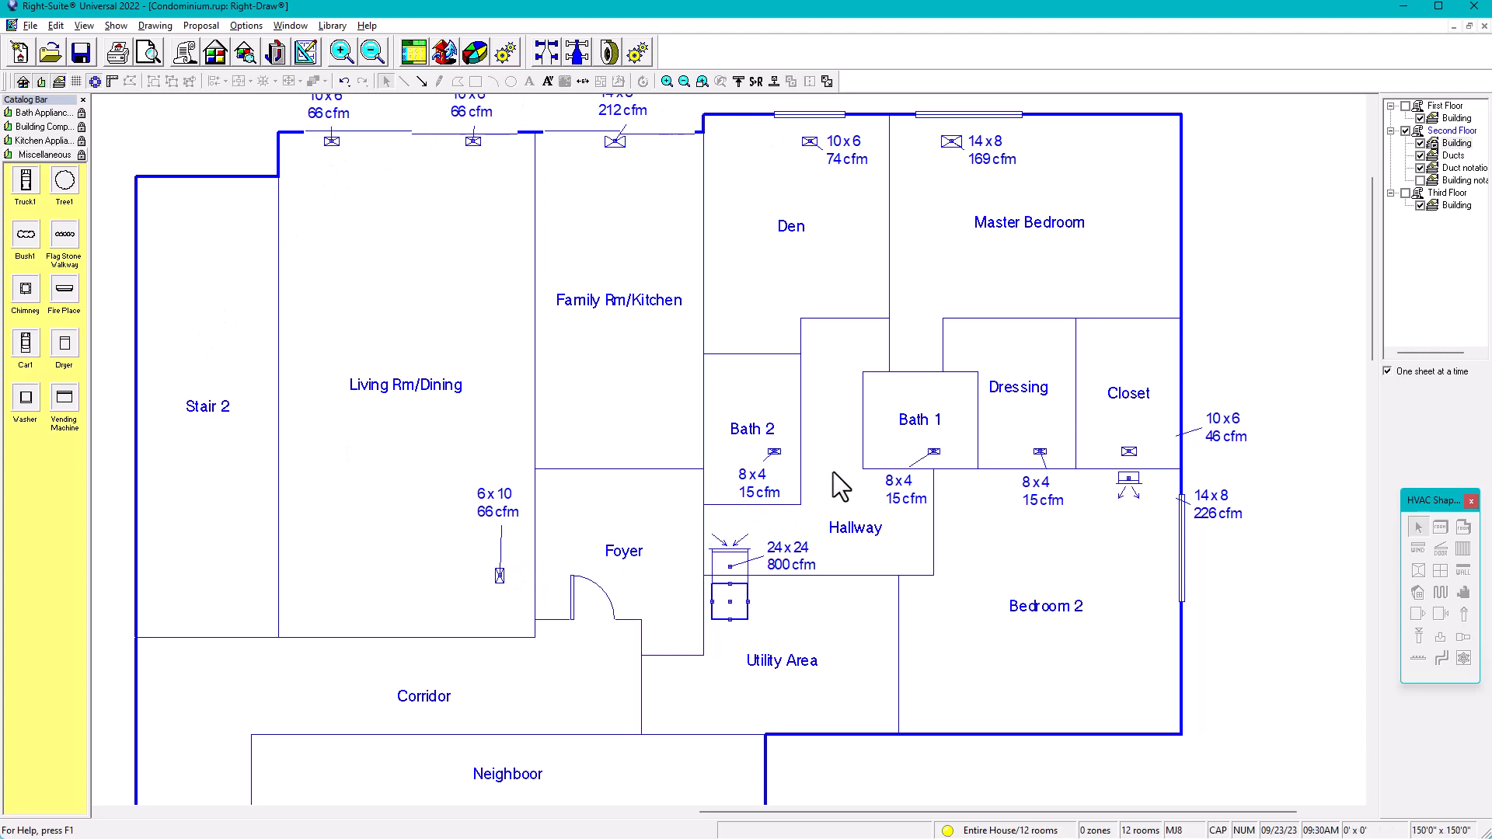